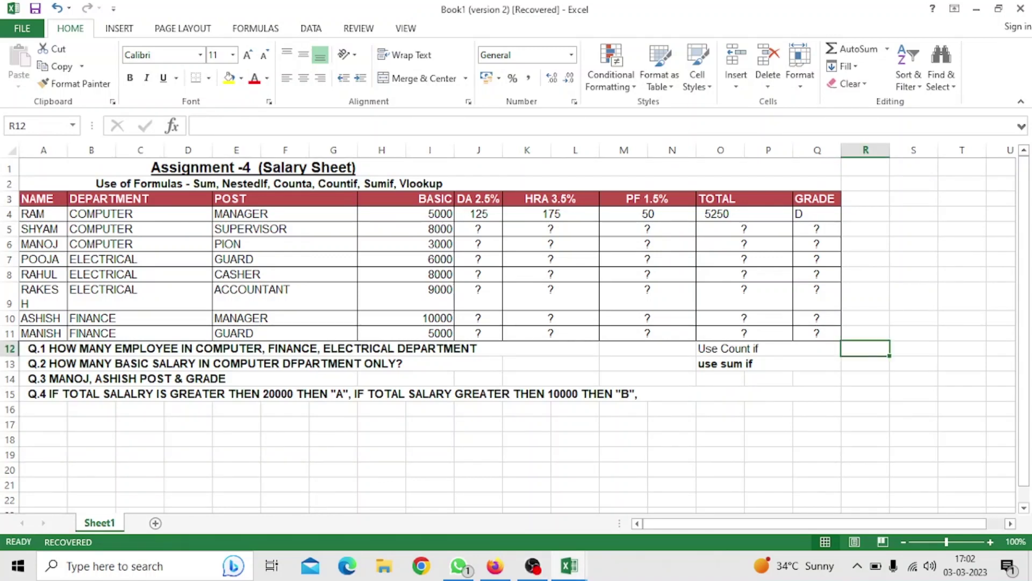
Enter =COUNTIF(B4:D11,"COMPUTER") in R12 so it shows 3 COMPUTER employees
type("=countif")
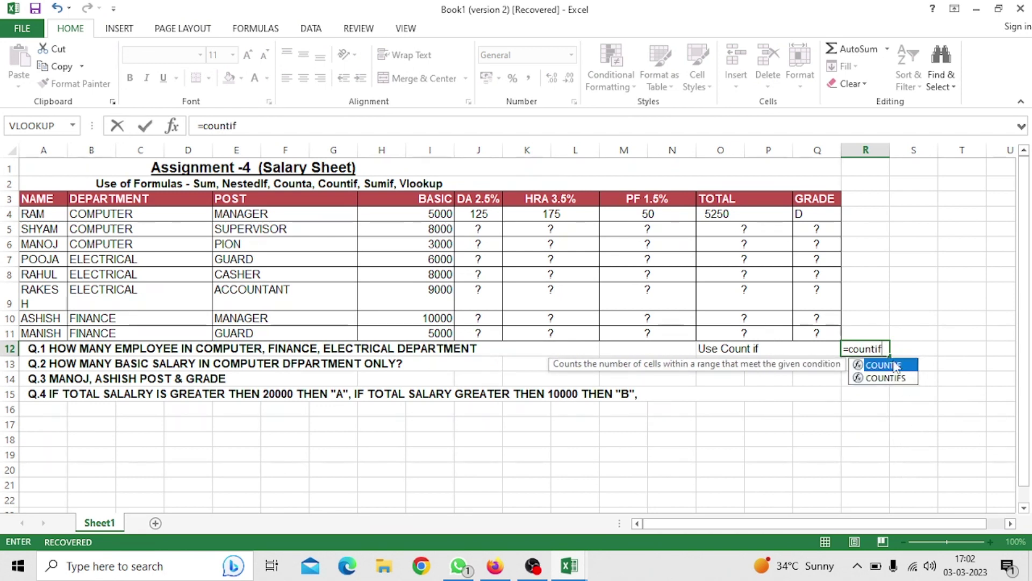
key("Tab")
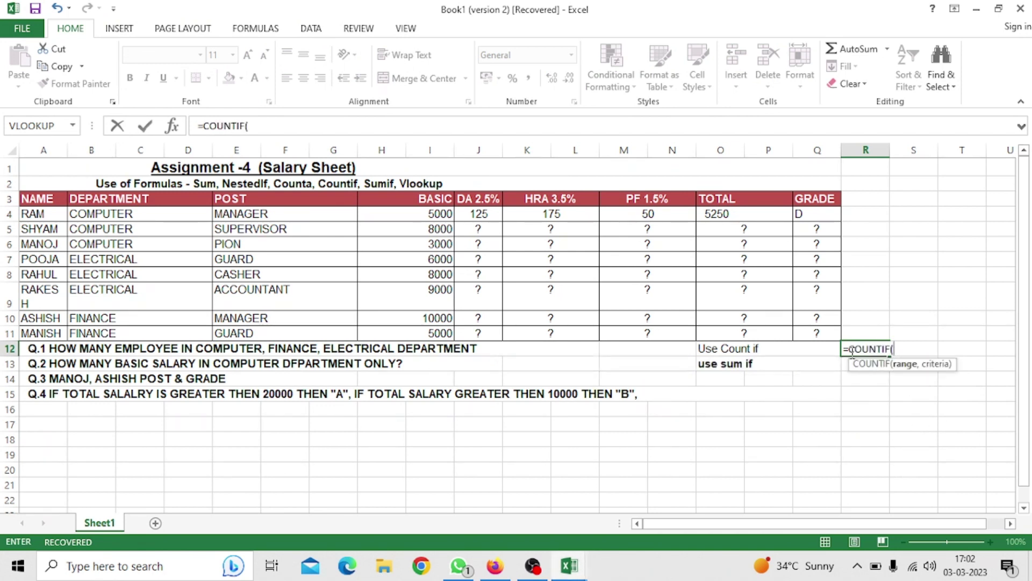
left_click_drag(116, 215, 163, 338)
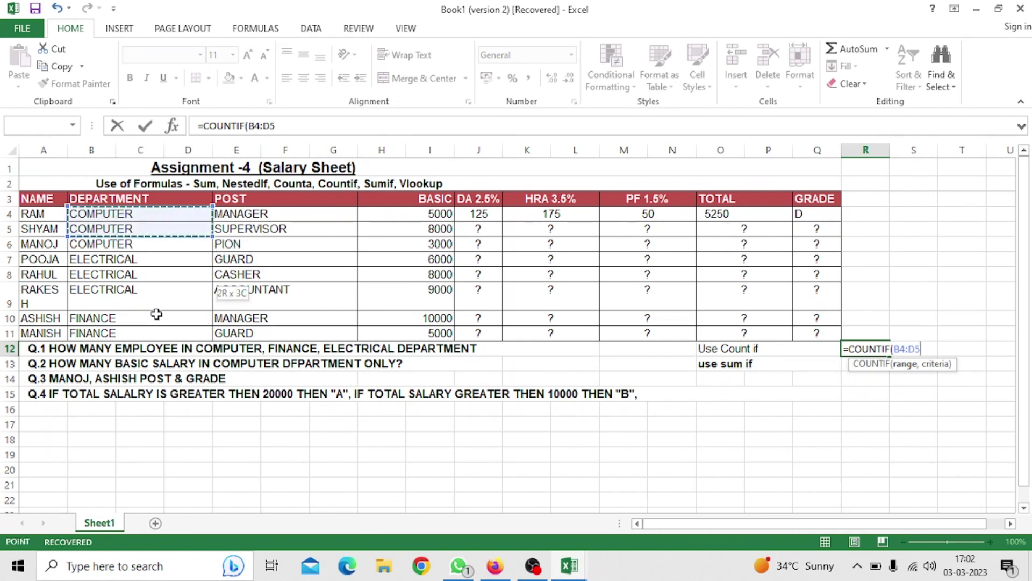
type(",")
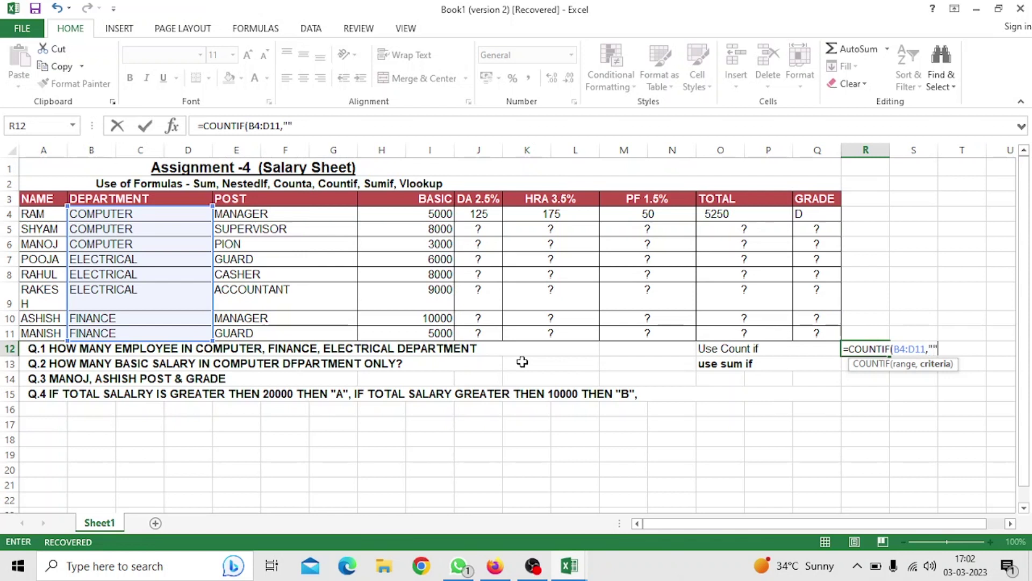
key("Left")
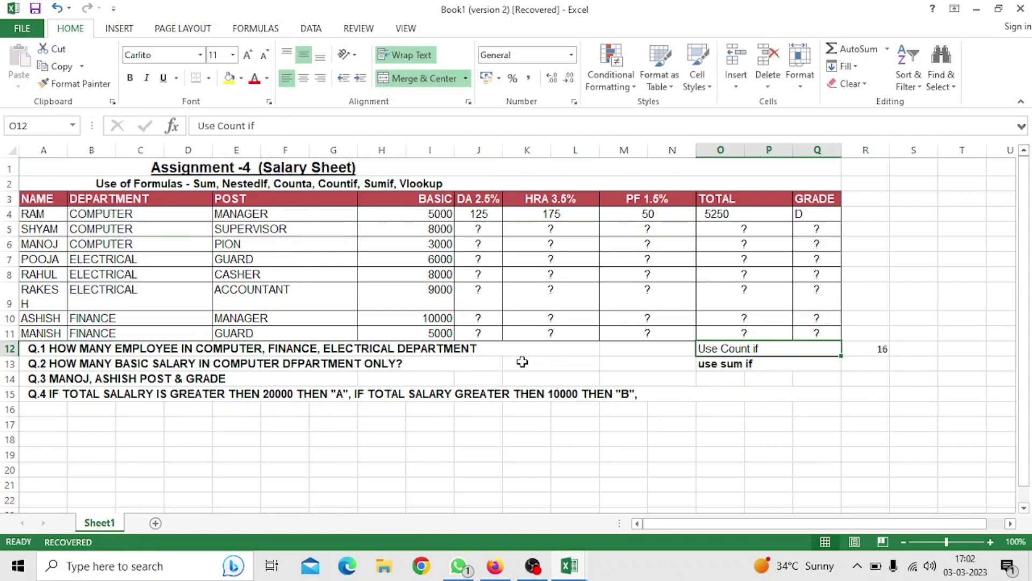
key("Right")
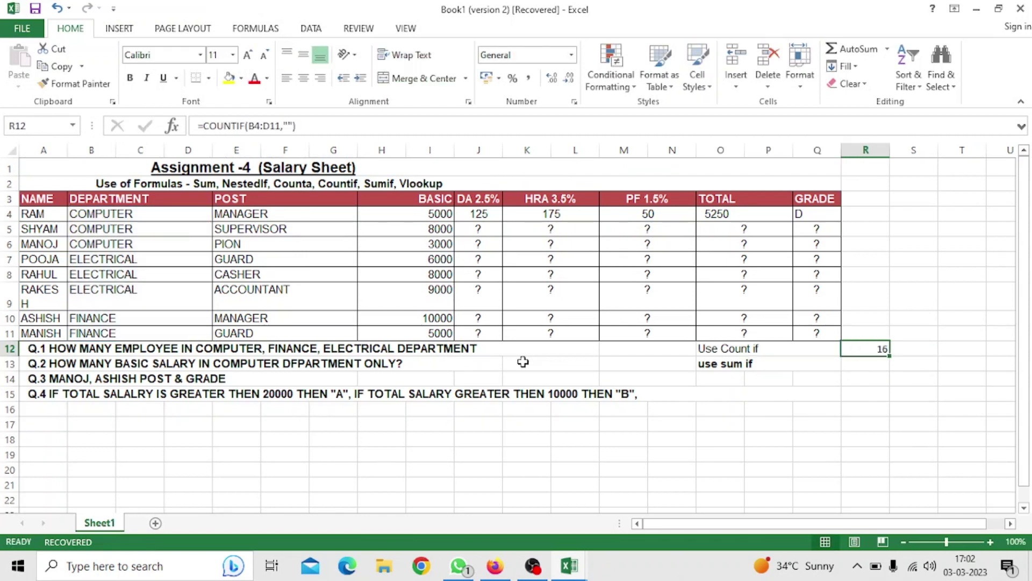
left_click(288, 125)
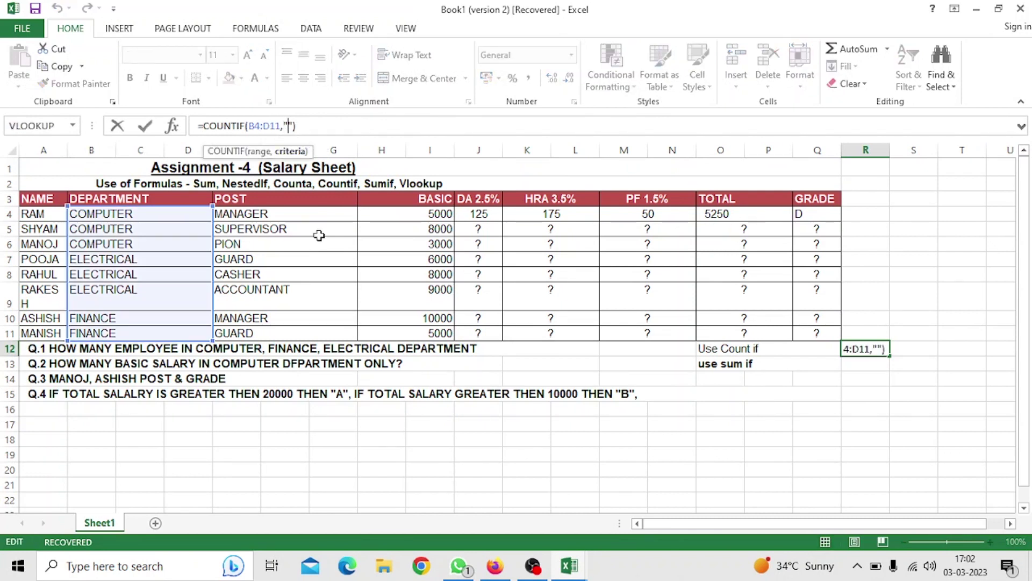
type("COMPUTER")
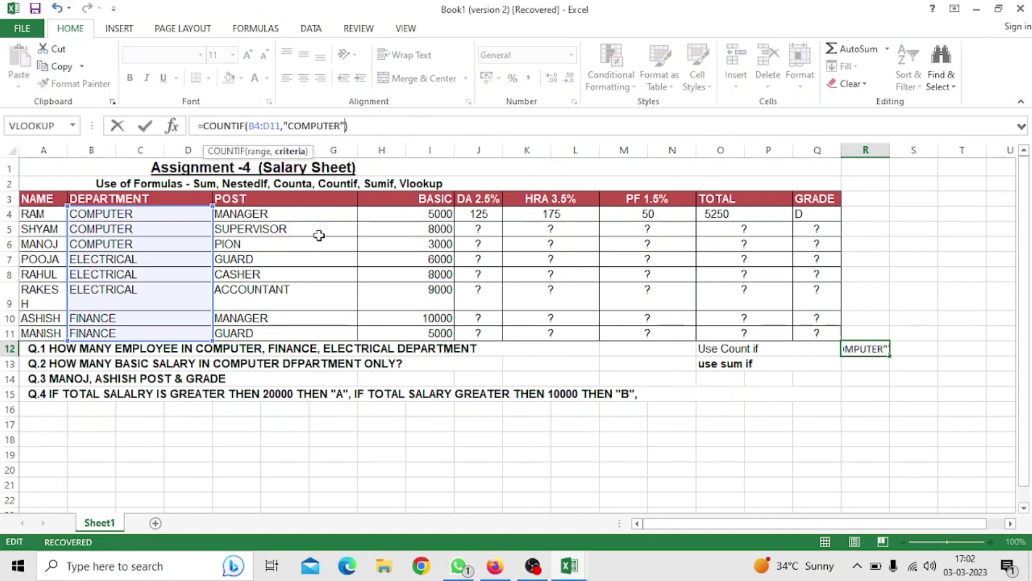
key("Return")
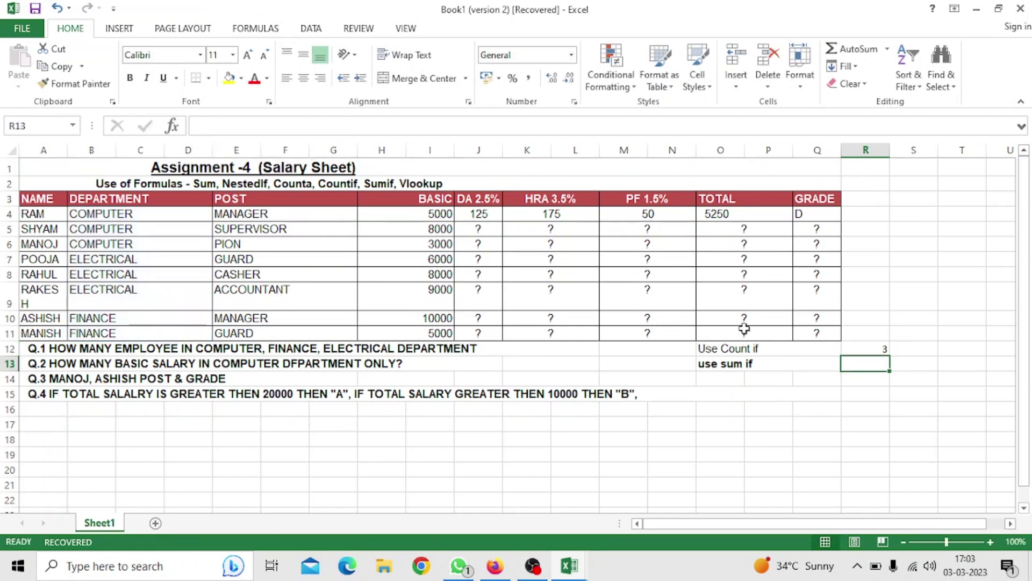
Start a COUNTIF formula in S12 for the next department count
left_click(866, 348)
left_click(911, 351)
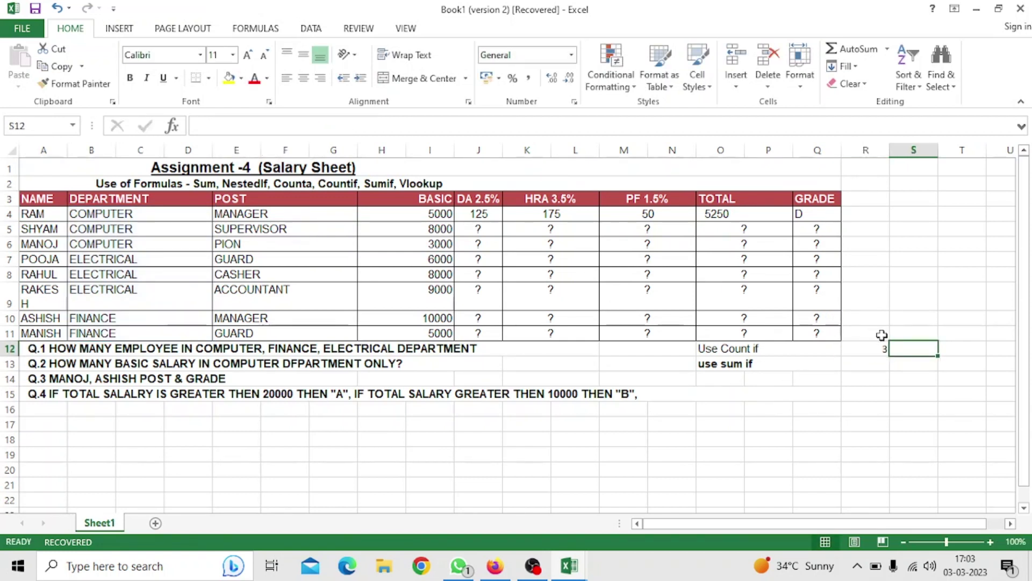
type("=COU")
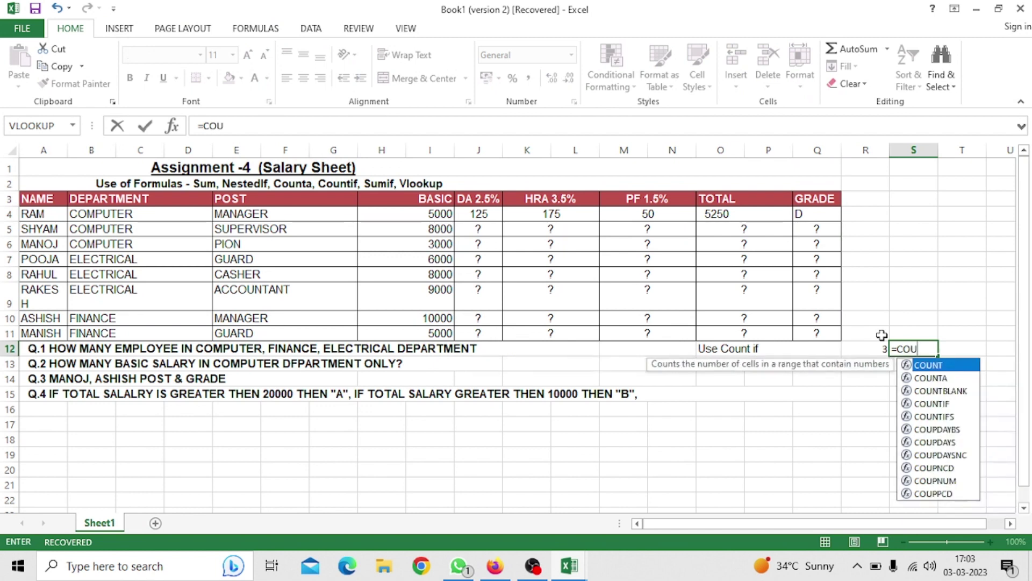
type("NTIF(")
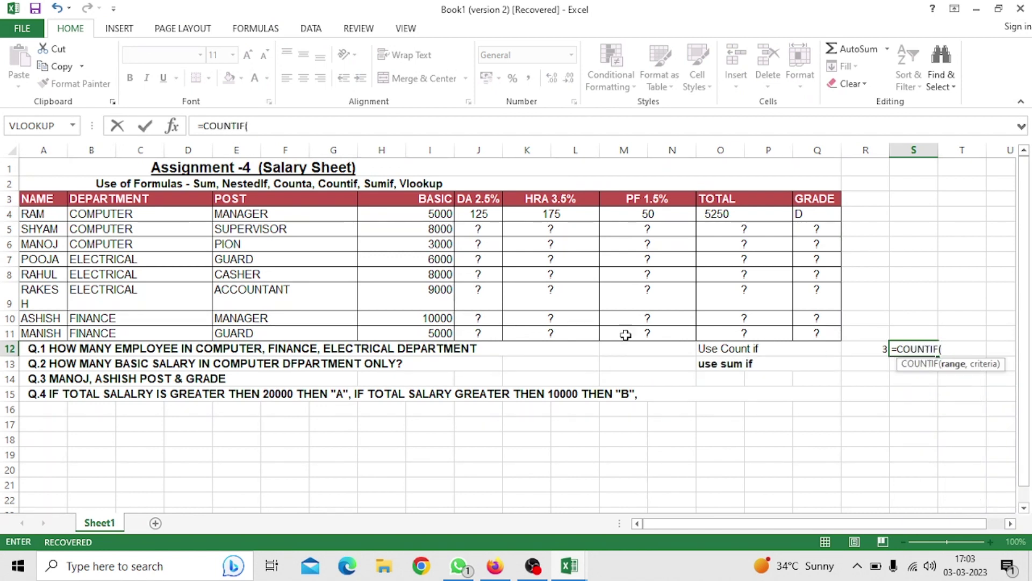
Complete S12 as =COUNTIF(B4:D11,"FINANCE"), showing 2
left_click_drag(134, 213, 156, 329)
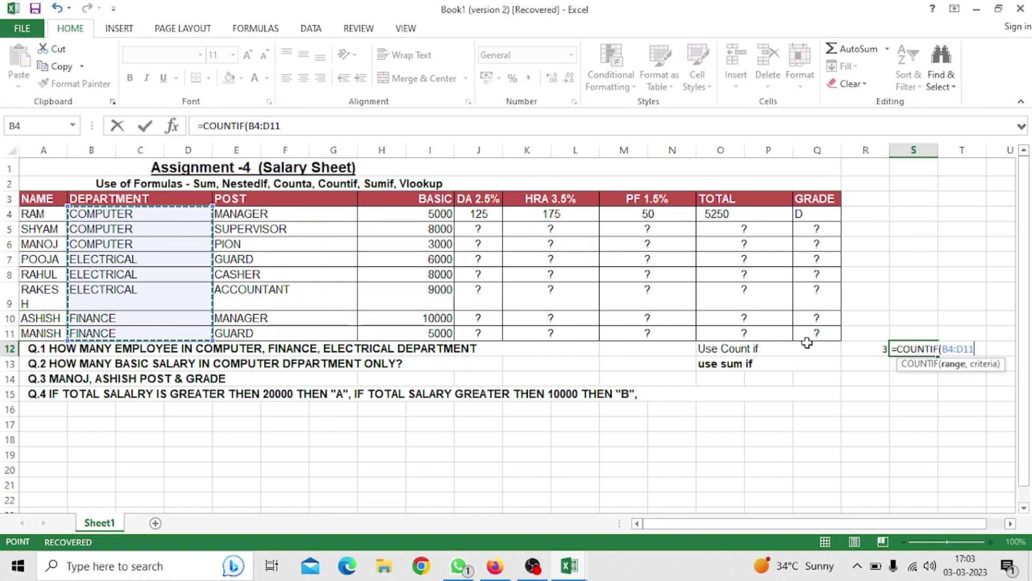
type(",\"FINA")
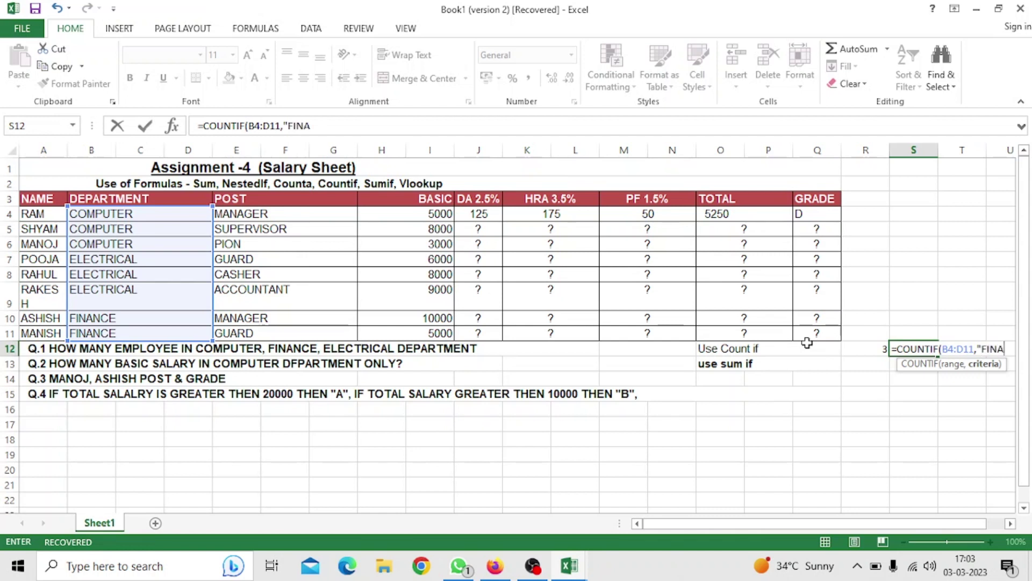
type("NCE\"")
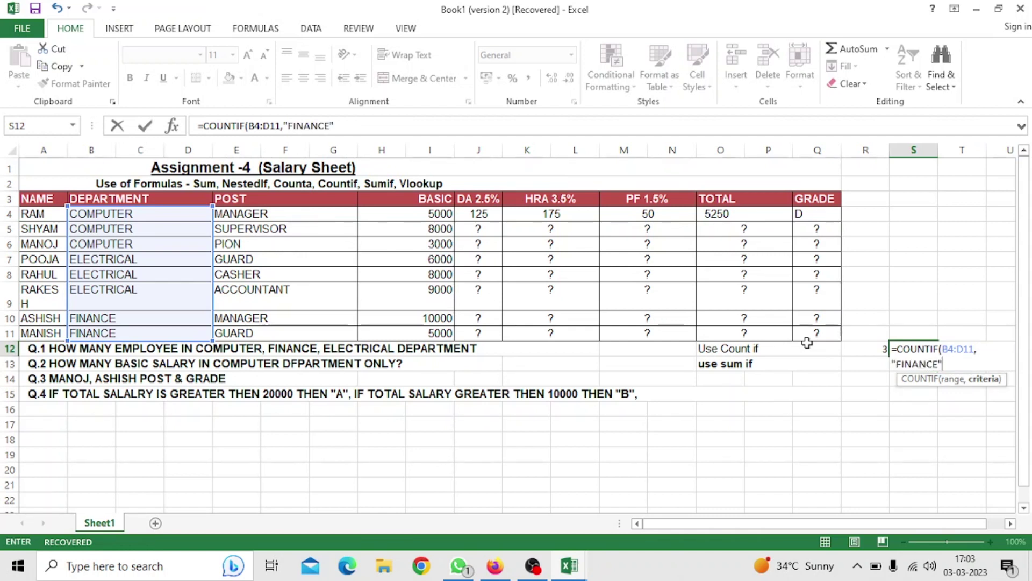
key("Return")
Enter =COUNTIF(B4:D11,"ELECTRICAL") in T12, showing 3
left_click(946, 348)
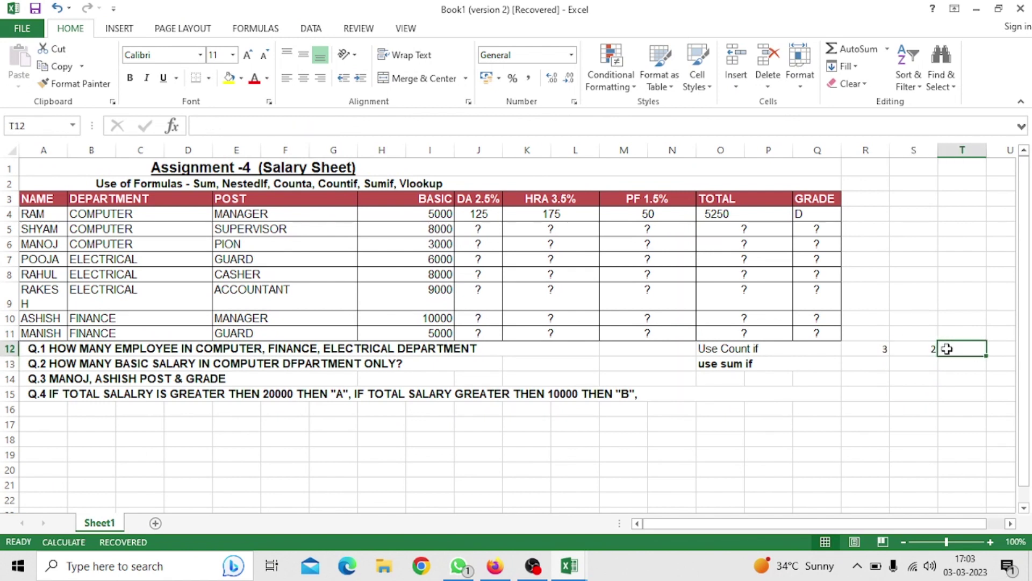
type("=CO")
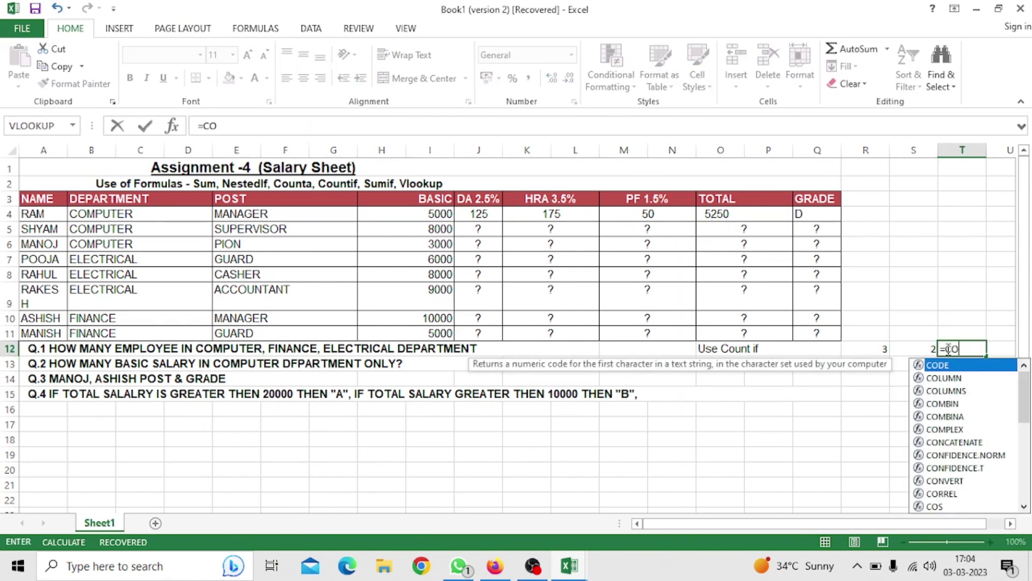
type("UNTIF")
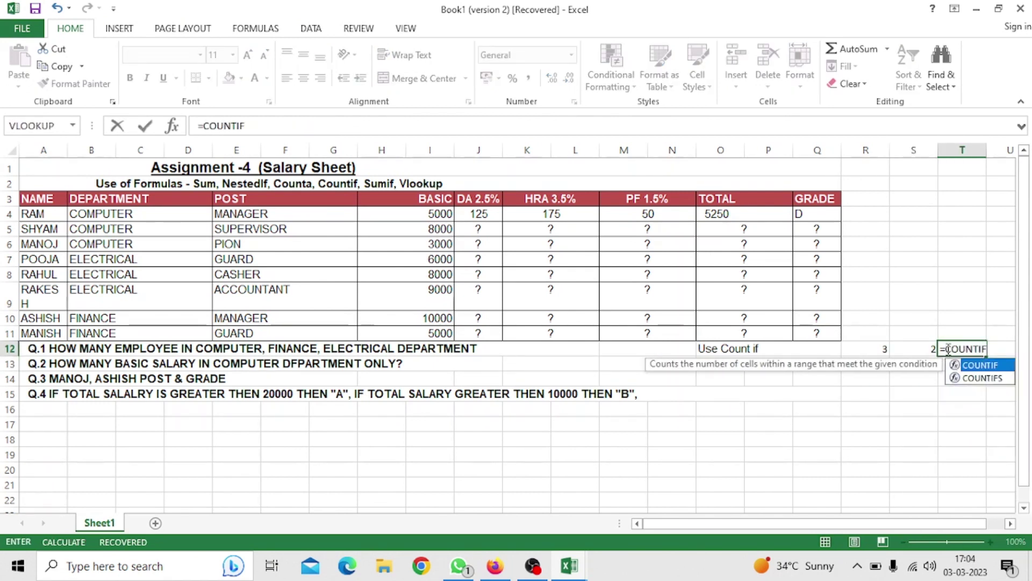
type("(")
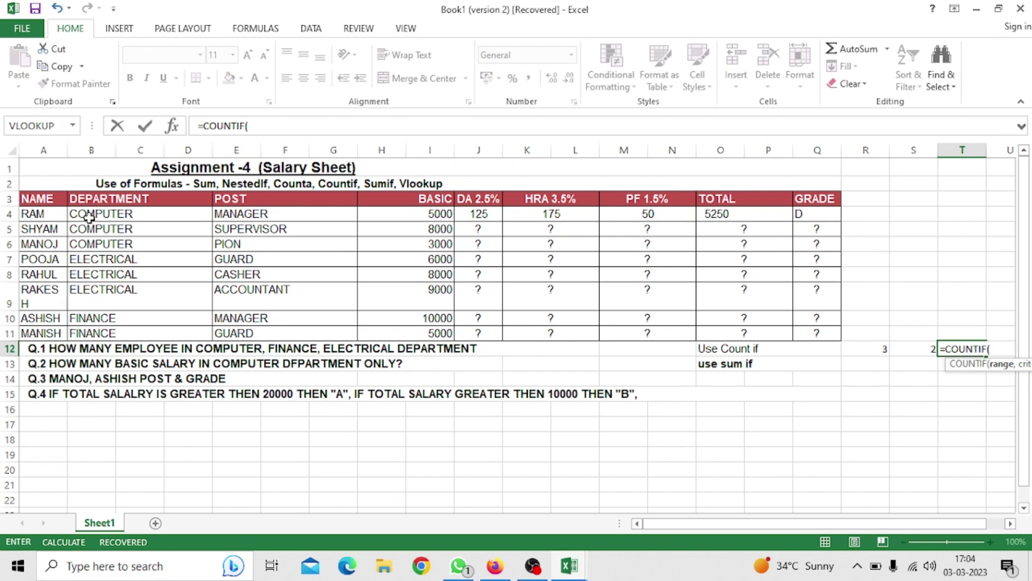
left_click_drag(89, 216, 114, 333)
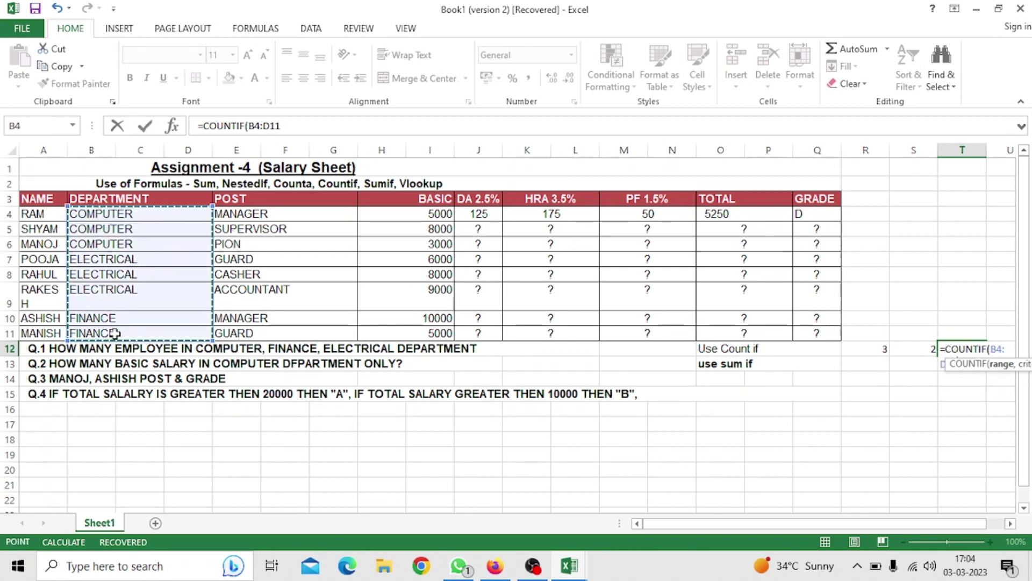
type(",\"")
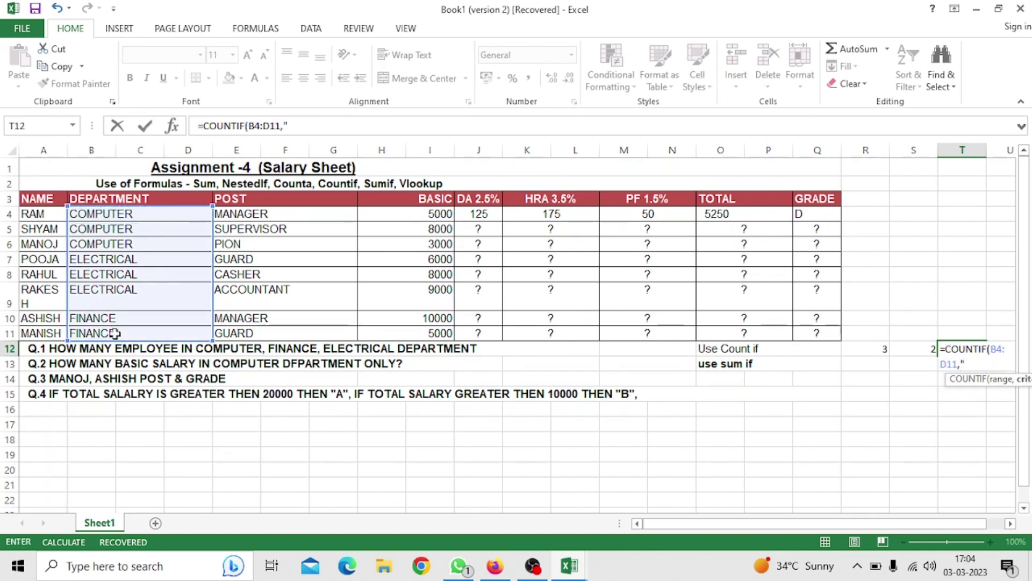
type("ELECTRICAL")
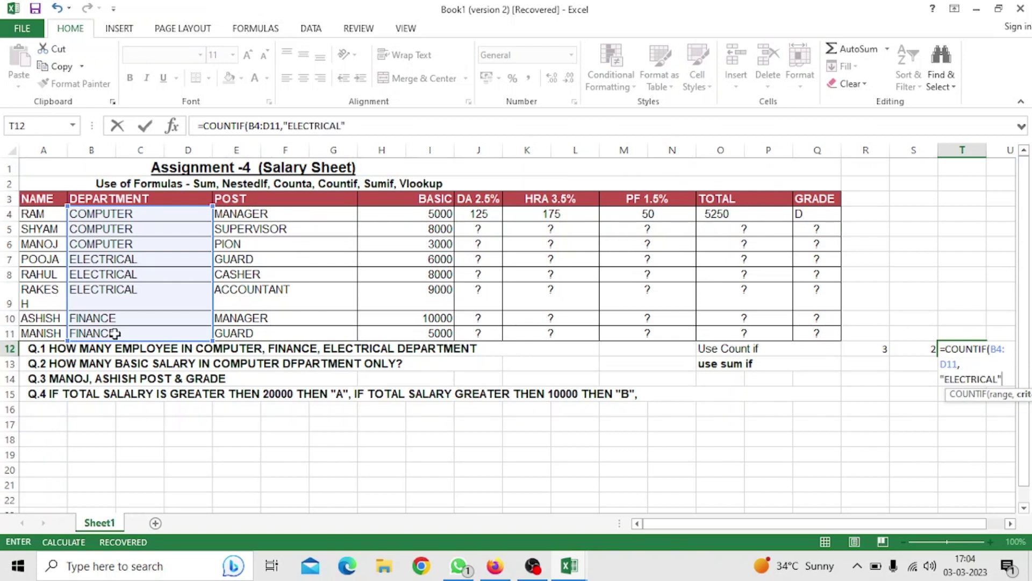
key("Return")
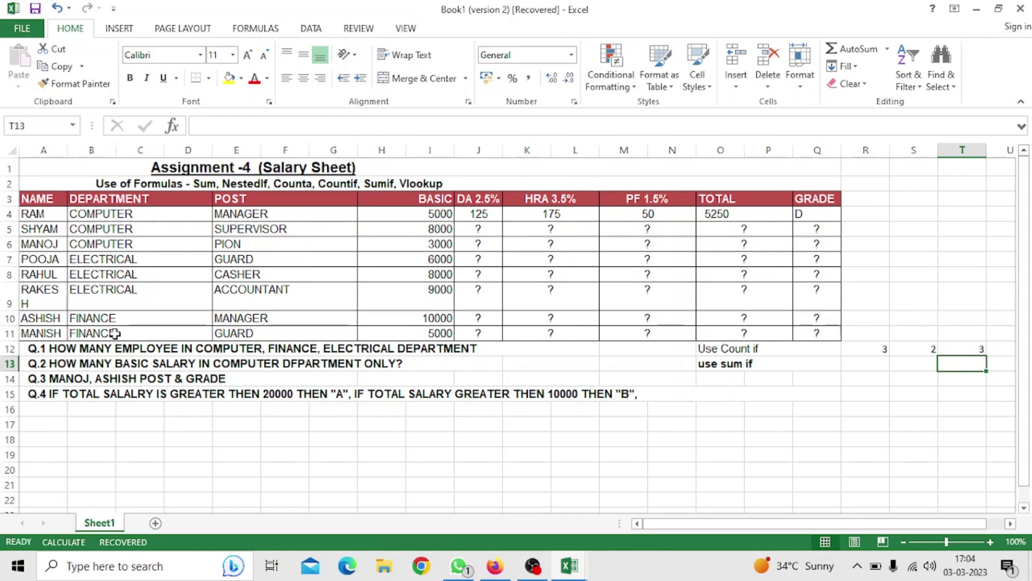
left_click(793, 369)
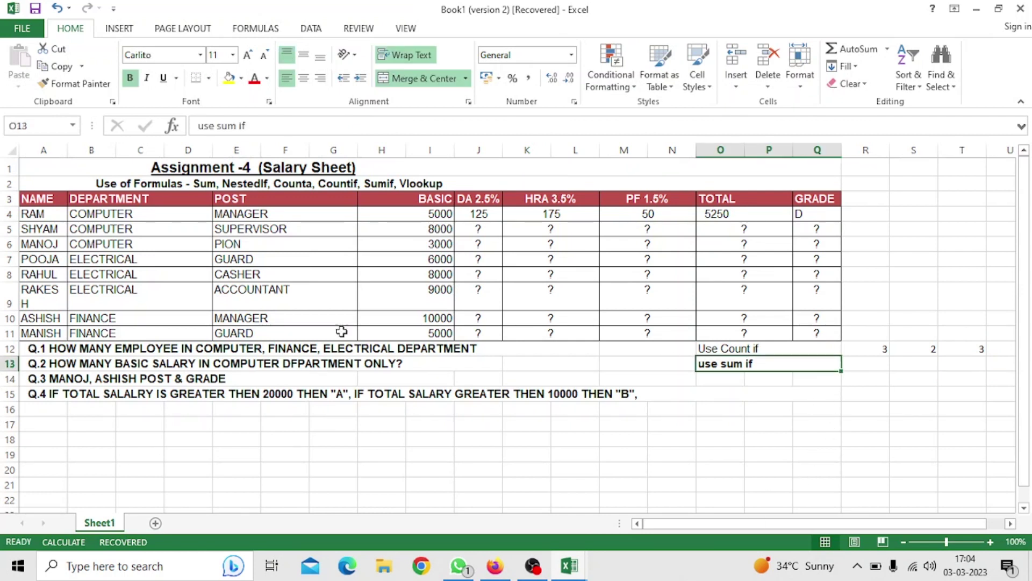
Start a SUMIF formula in R13 with B4:D11 as the condition range
left_click(884, 364)
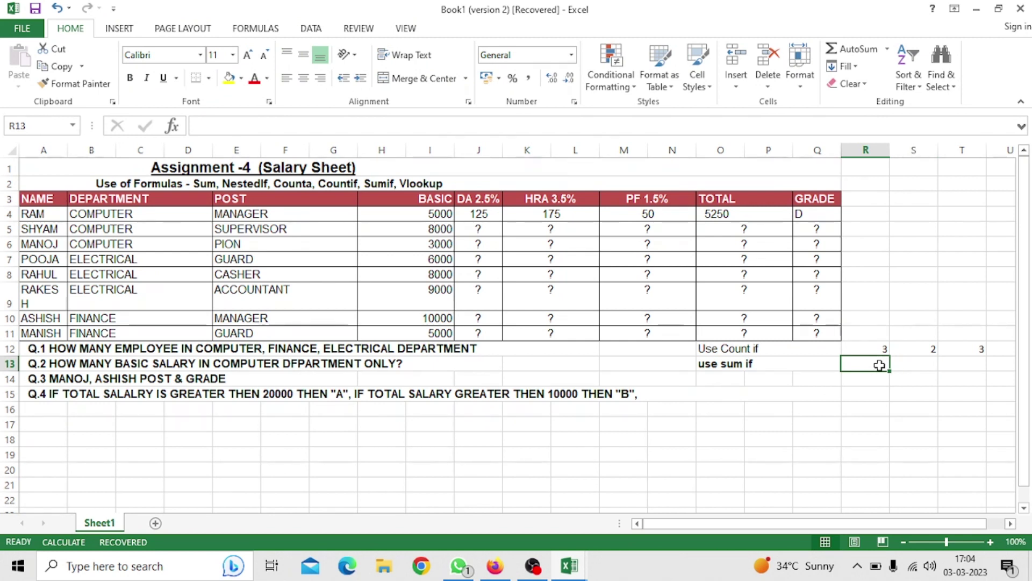
type("=SUMFI")
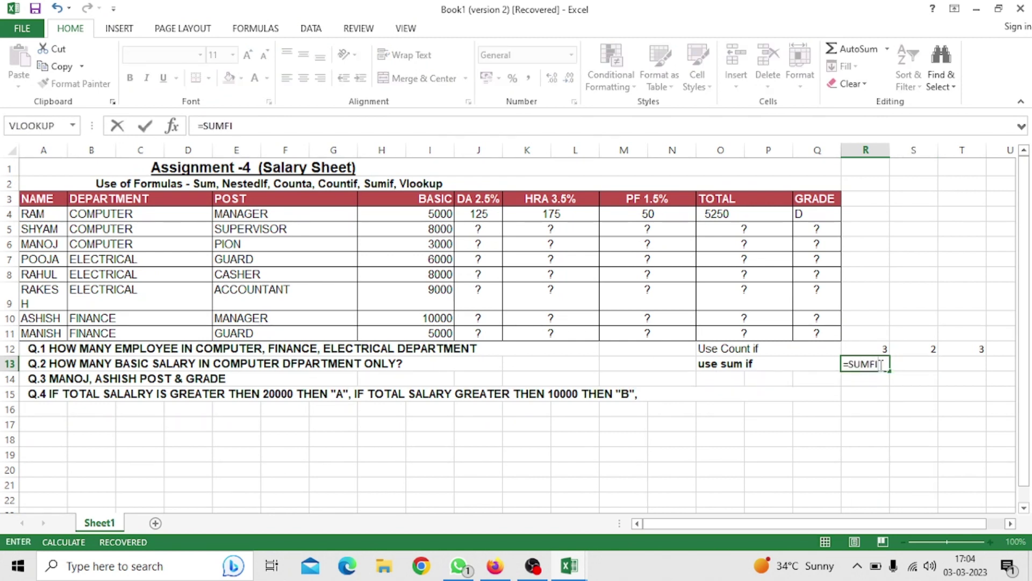
key("BackSpace")
key("BackSpace")
type("IF")
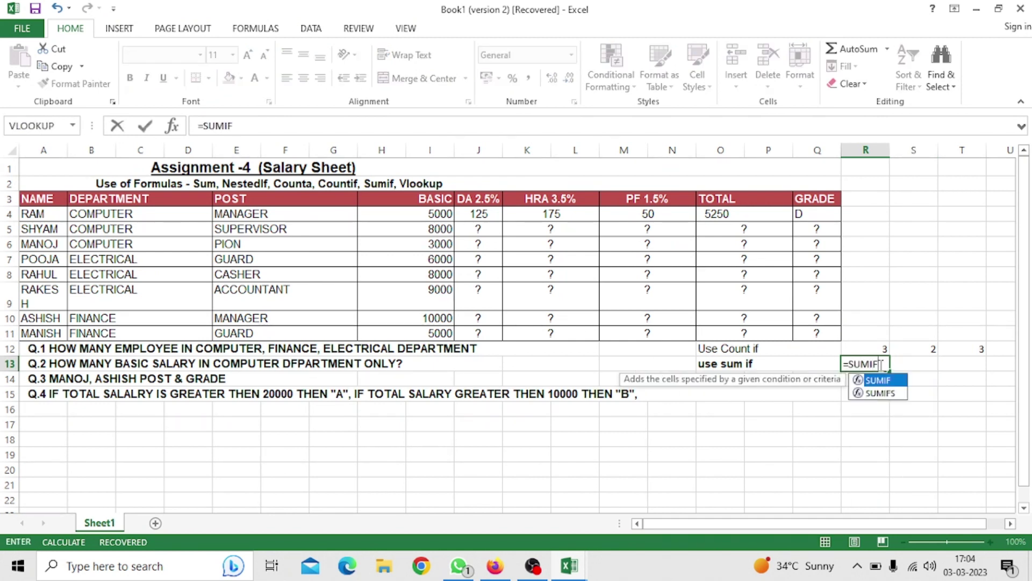
type("(")
left_click_drag(163, 214, 219, 319)
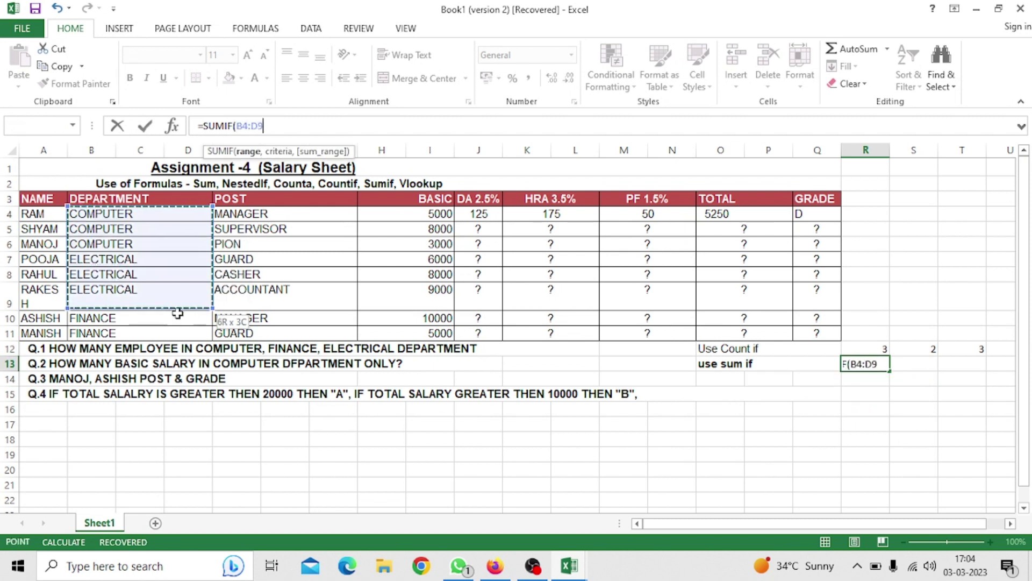
type(",\"")
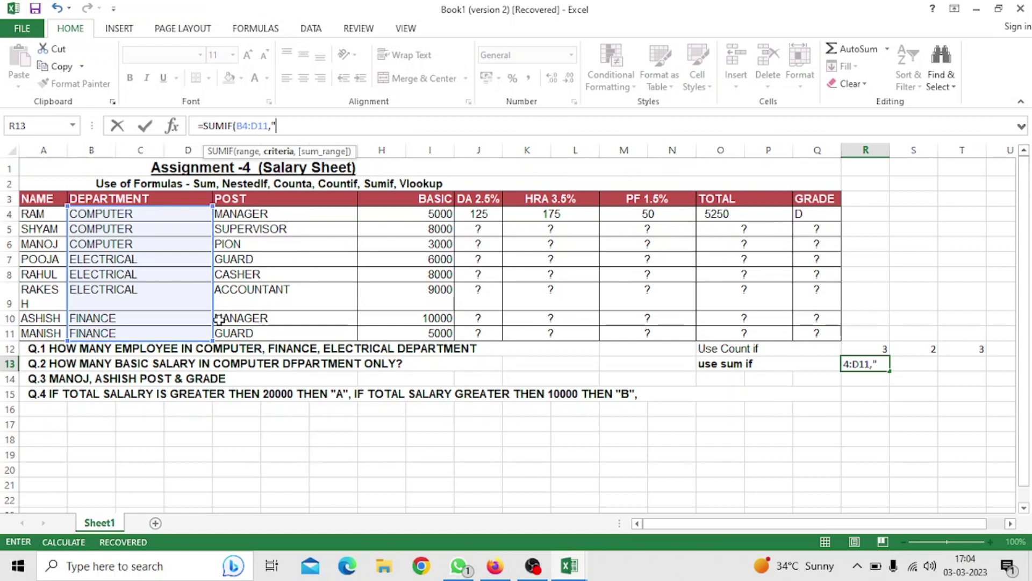
key("Left")
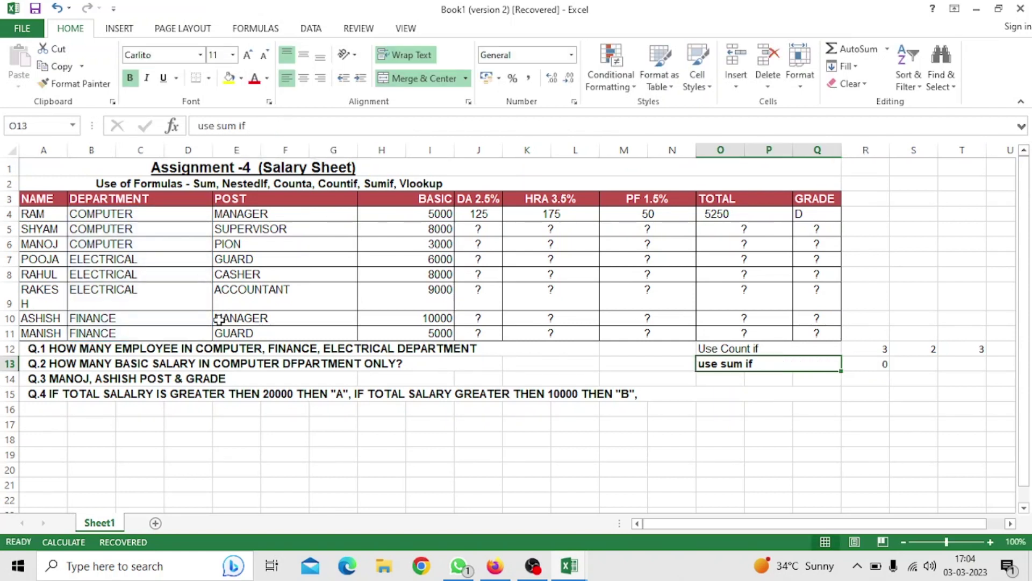
key("Right")
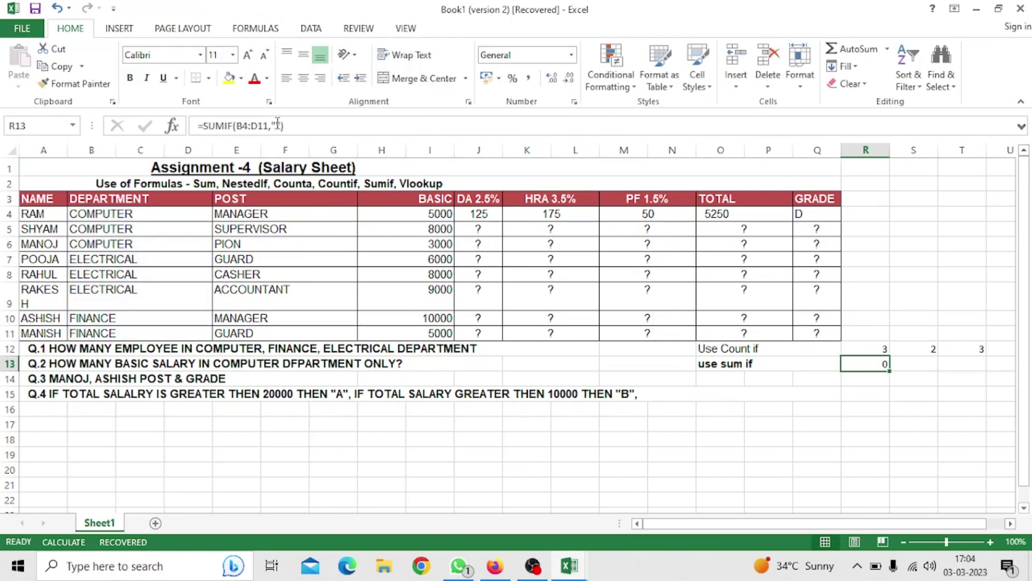
Add "COMPUTER" criteria and H4:I11 sum range to the SUMIF, giving 16000
left_click(277, 124)
type("COMPUTER\"")
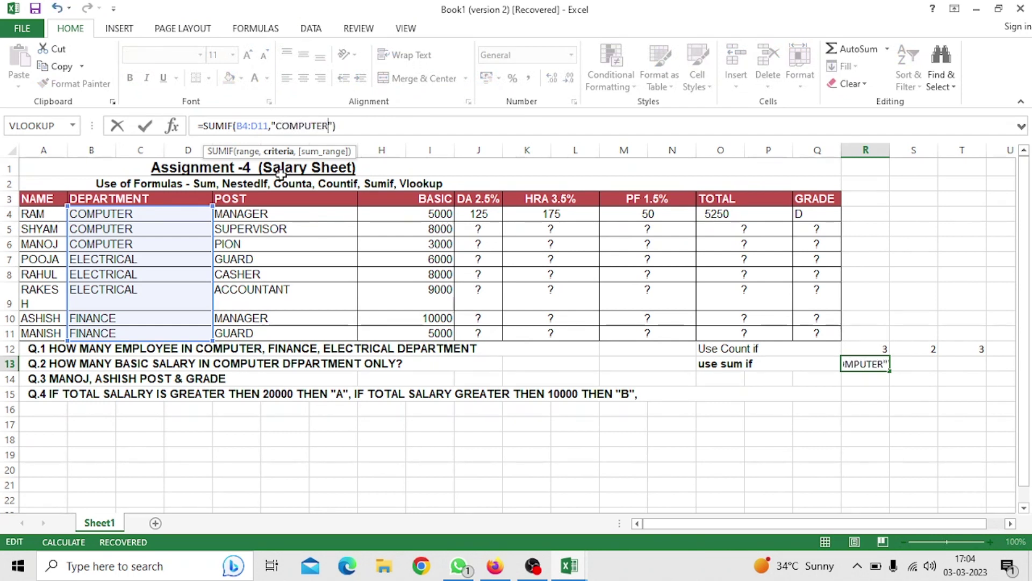
type(",")
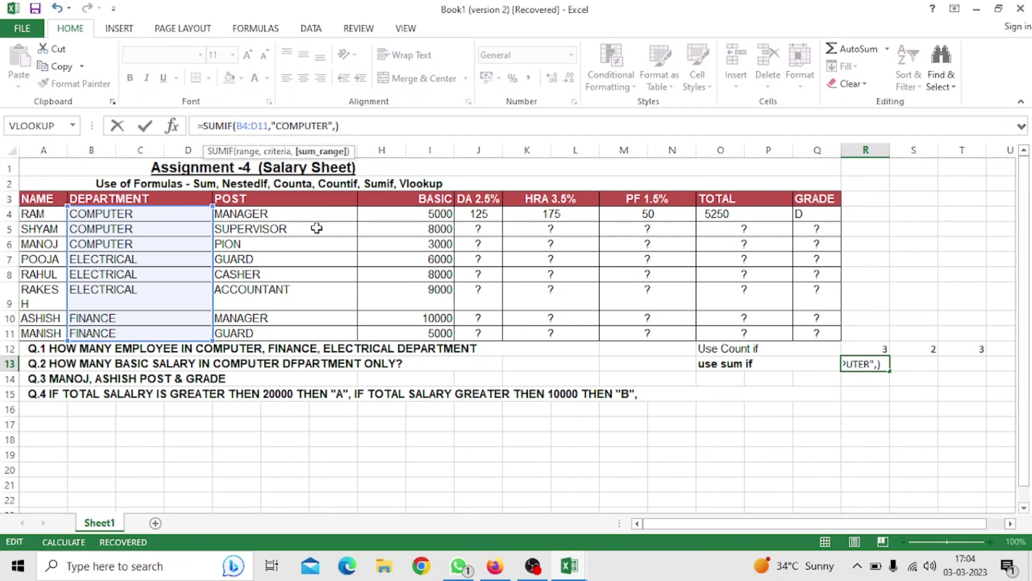
left_click_drag(427, 215, 440, 331)
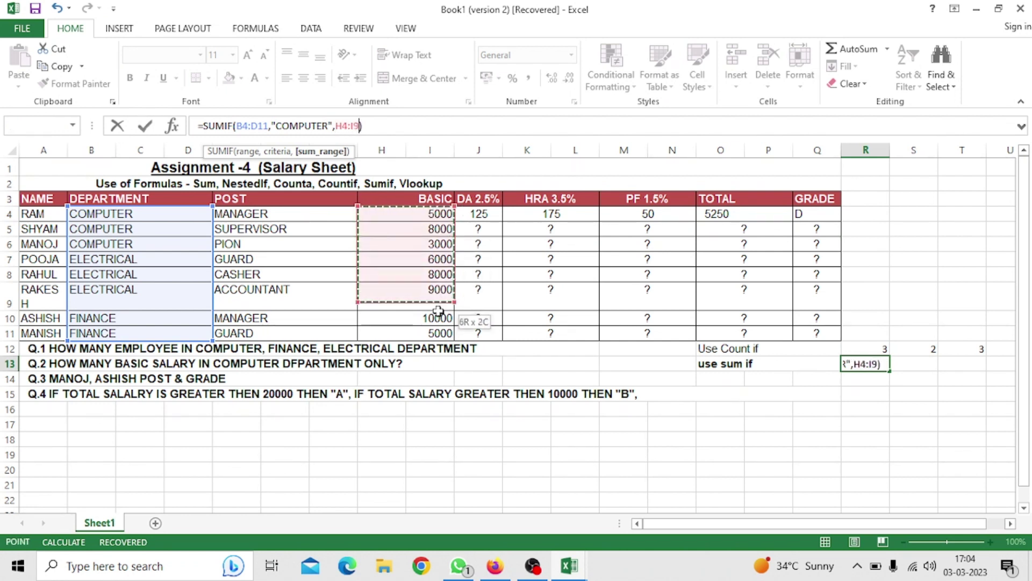
left_click(479, 213)
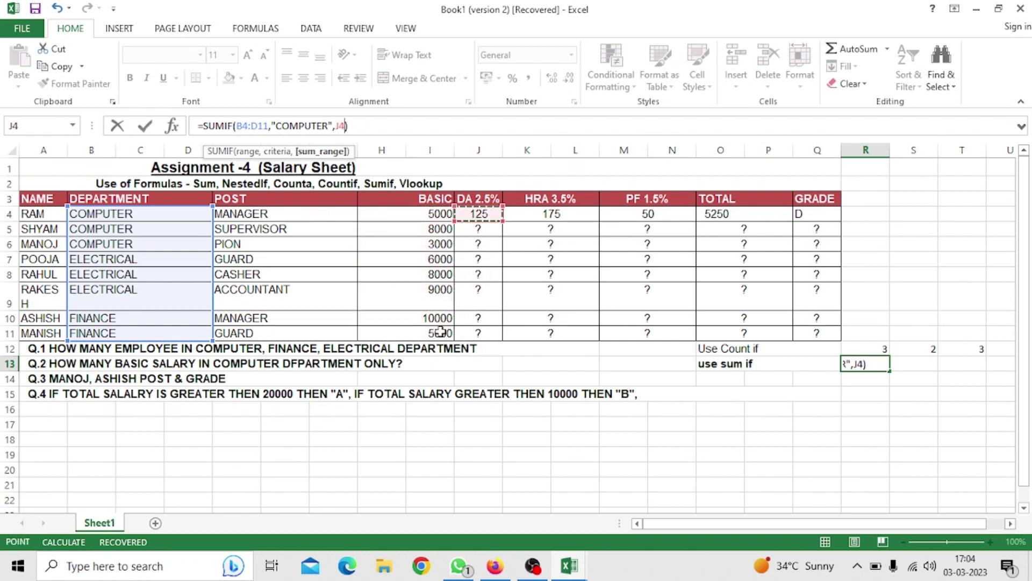
left_click_drag(425, 214, 427, 326)
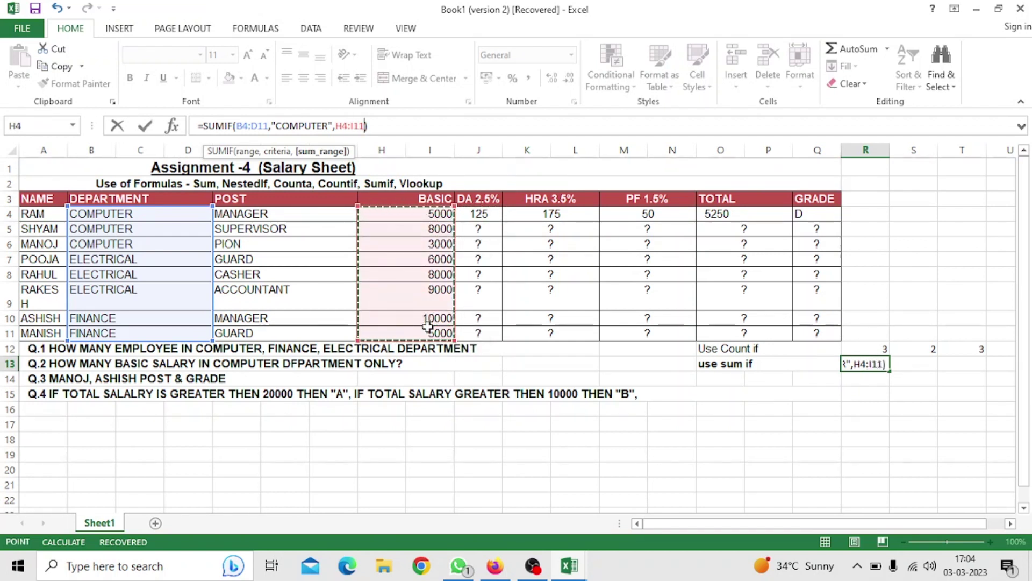
key("Return")
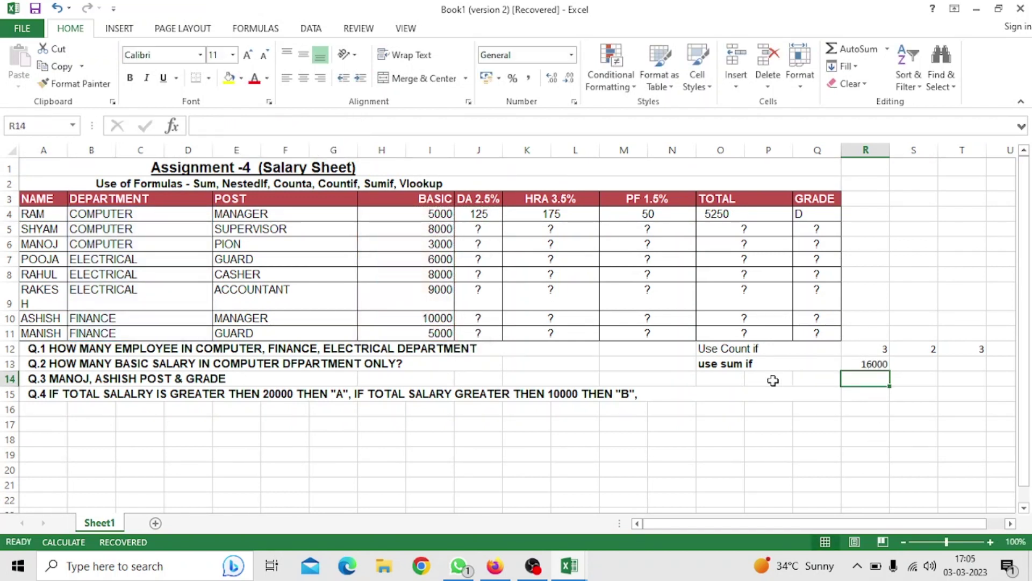
left_click(713, 391)
Write the note USE VLOOKUP in O14
left_click(721, 377)
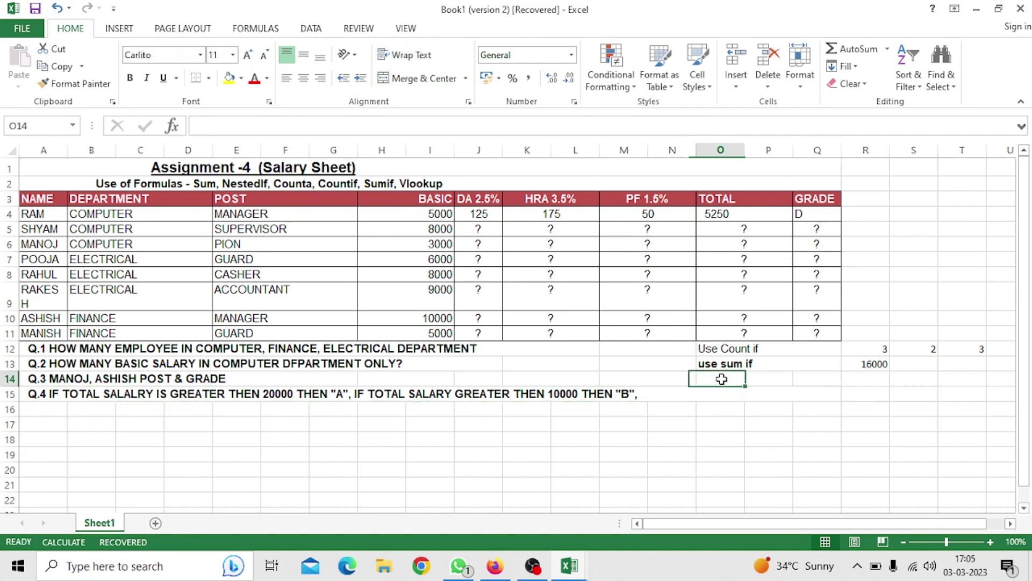
type("US")
type(";")
type("OO")
type("KUP")
key("Tab")
Add headings NAME, POST and GRADE in R14:T14, leaving R15 empty
key("Tab")
key("Tab")
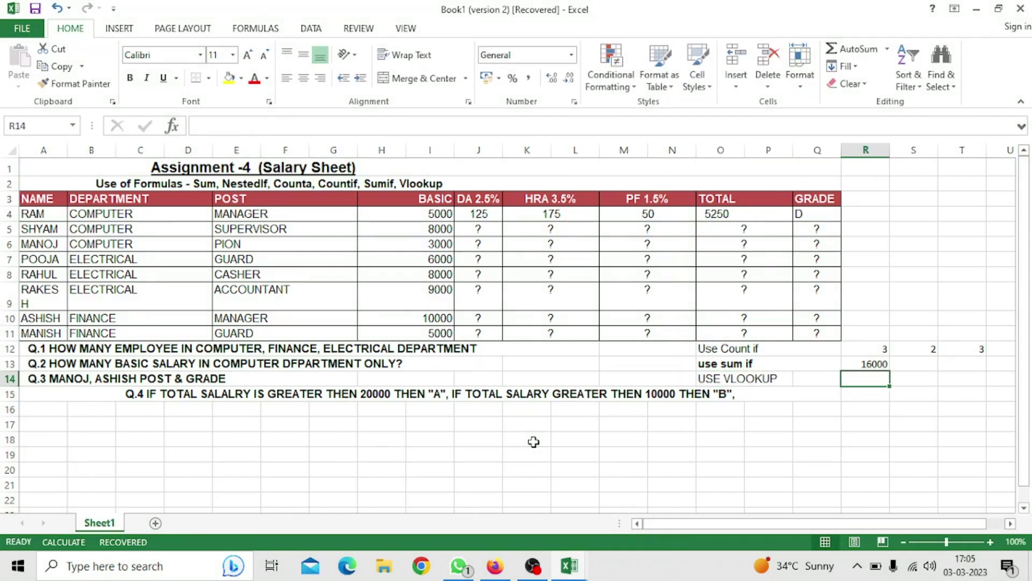
type("NAME")
key("Tab")
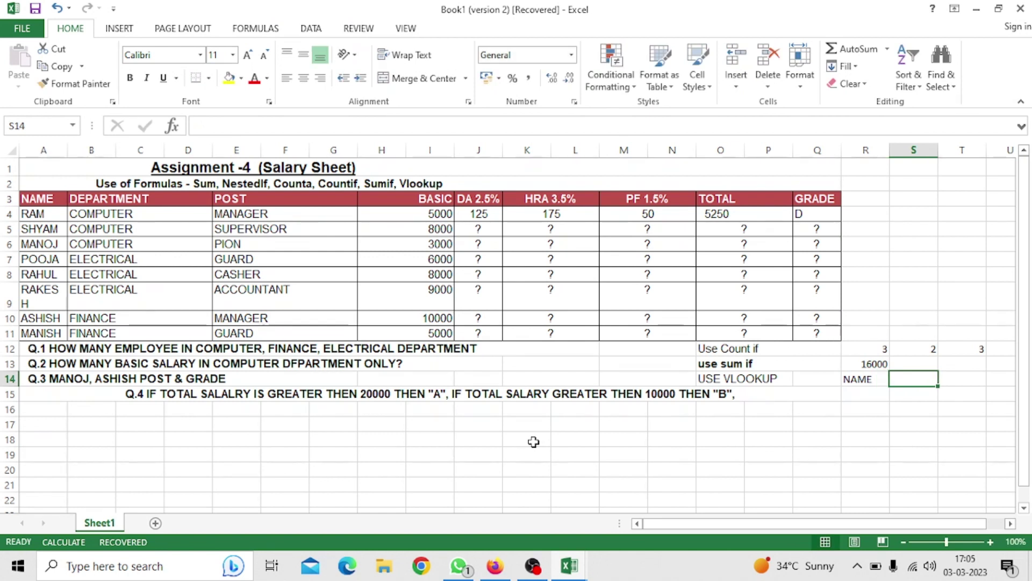
type("POST")
key("Tab")
type("GRA")
key("Return")
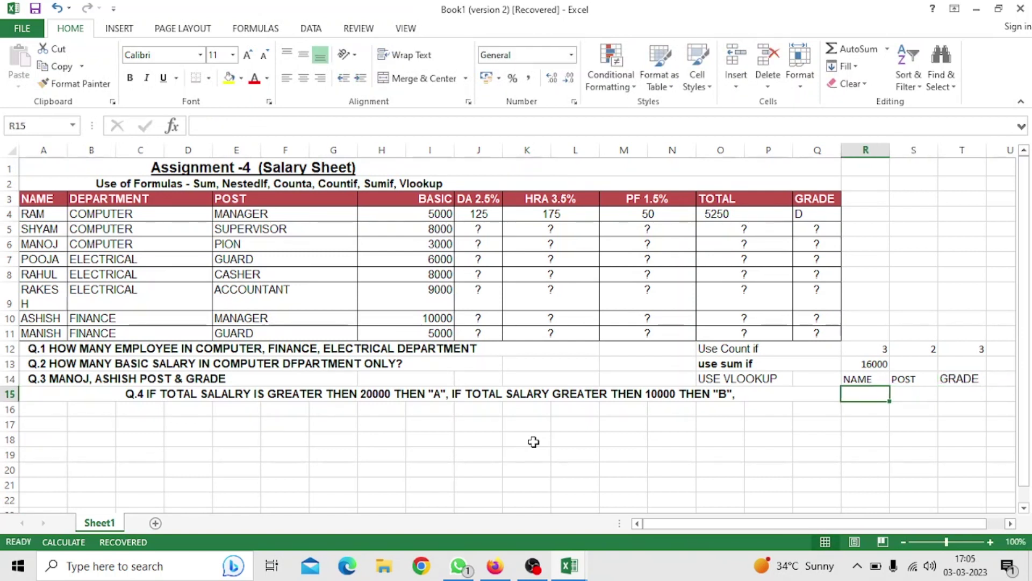
type("=")
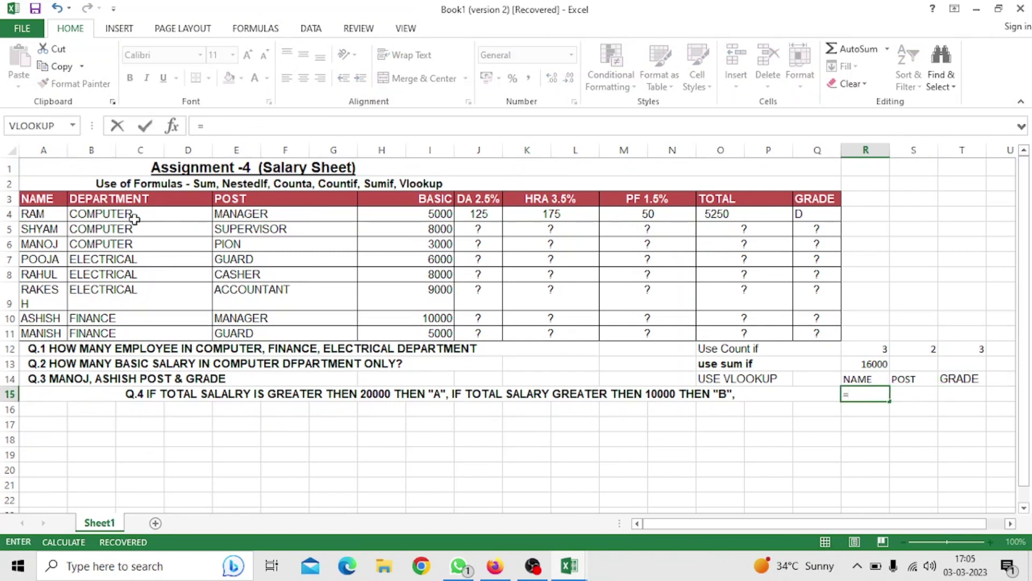
type("VL")
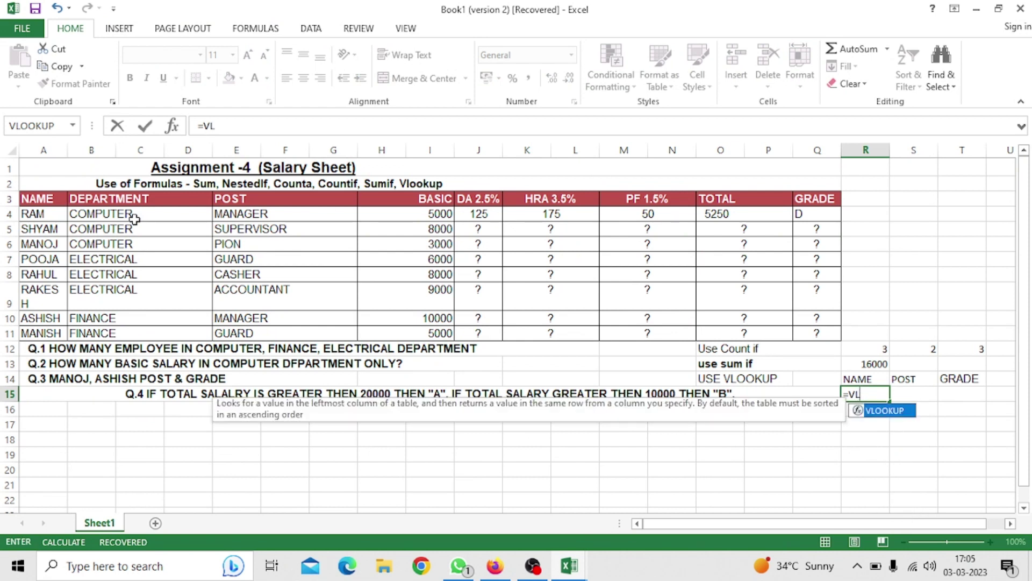
key("BackSpace")
key("BackSpace")
key("BackSpace")
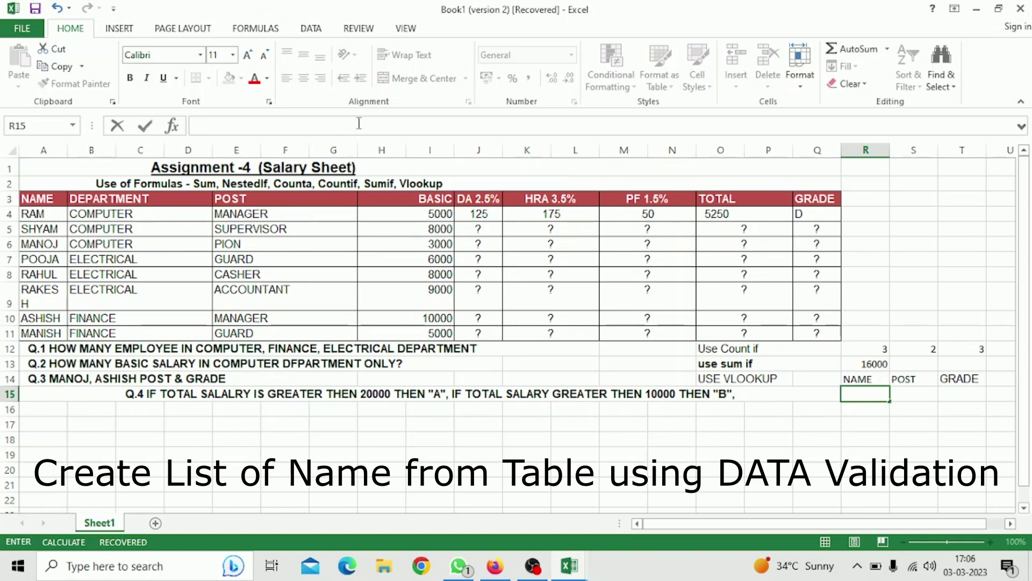
Add a List data validation to R15 with source $A$4:$A$11
left_click(855, 397)
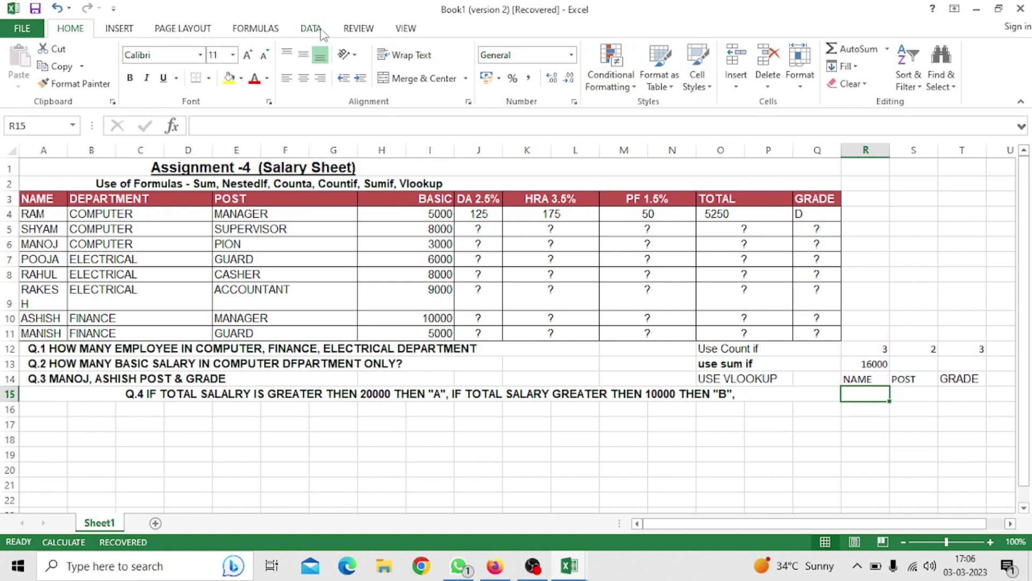
left_click(322, 33)
left_click(624, 82)
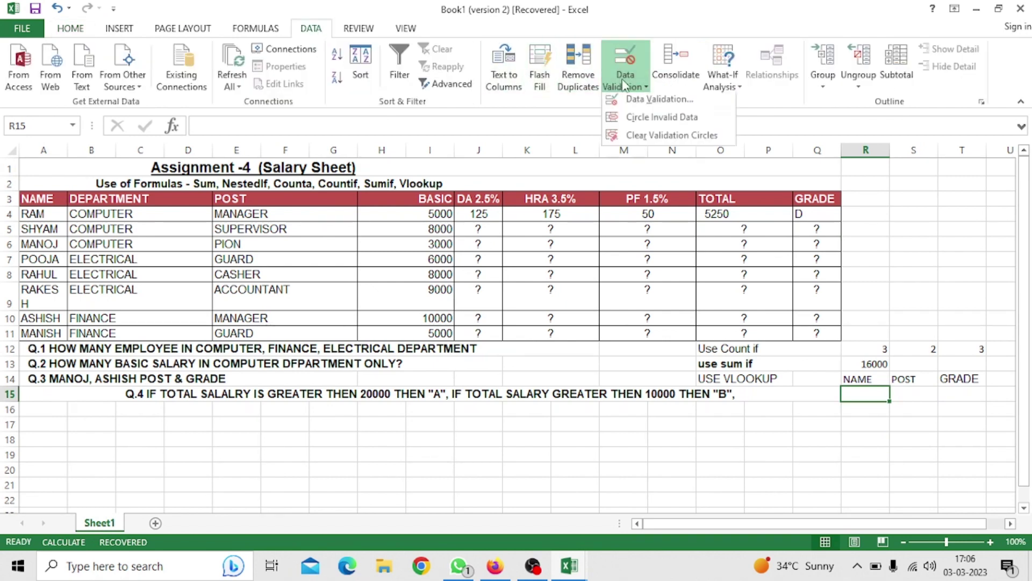
left_click(645, 99)
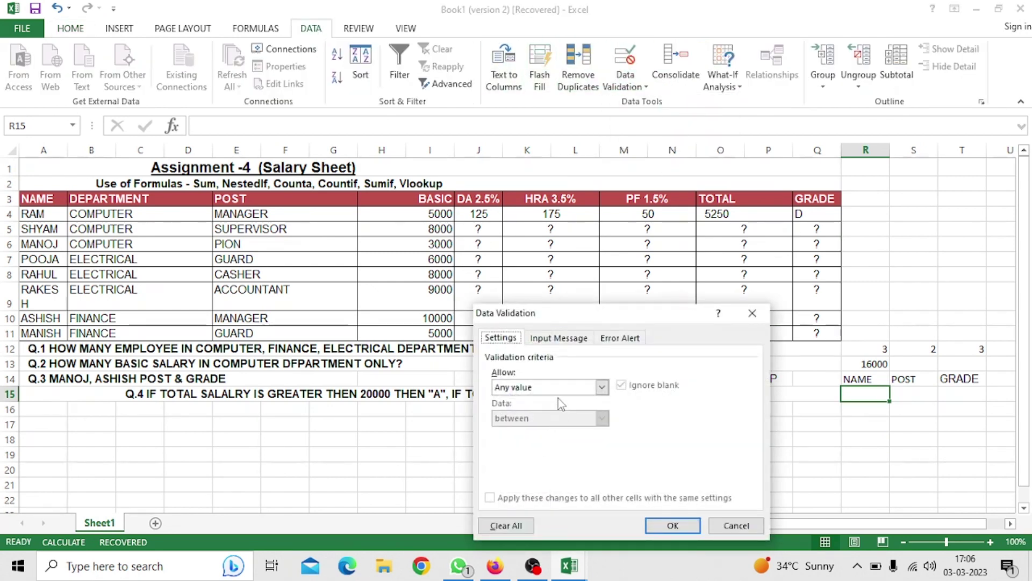
left_click(576, 388)
left_click(541, 429)
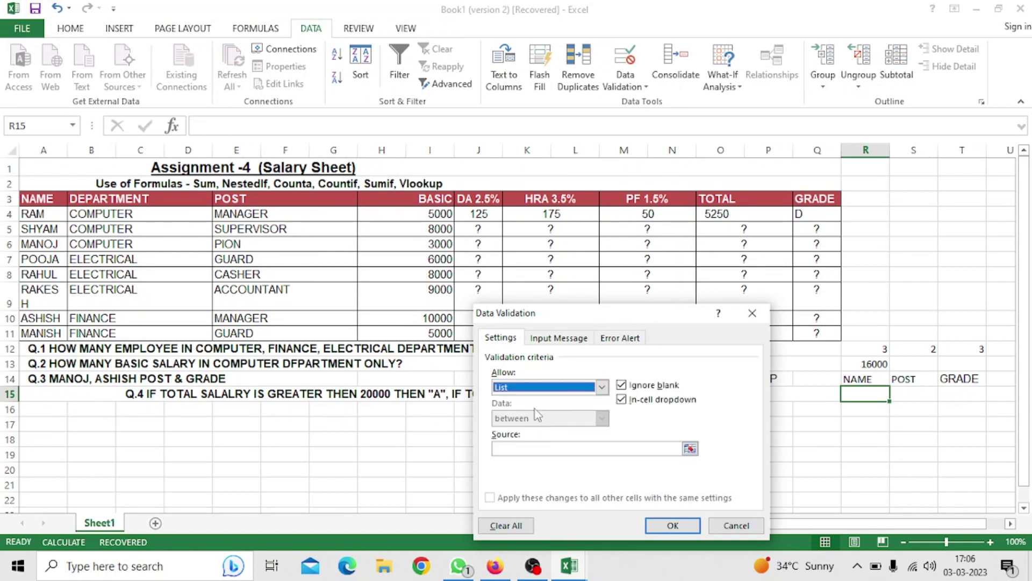
left_click(690, 449)
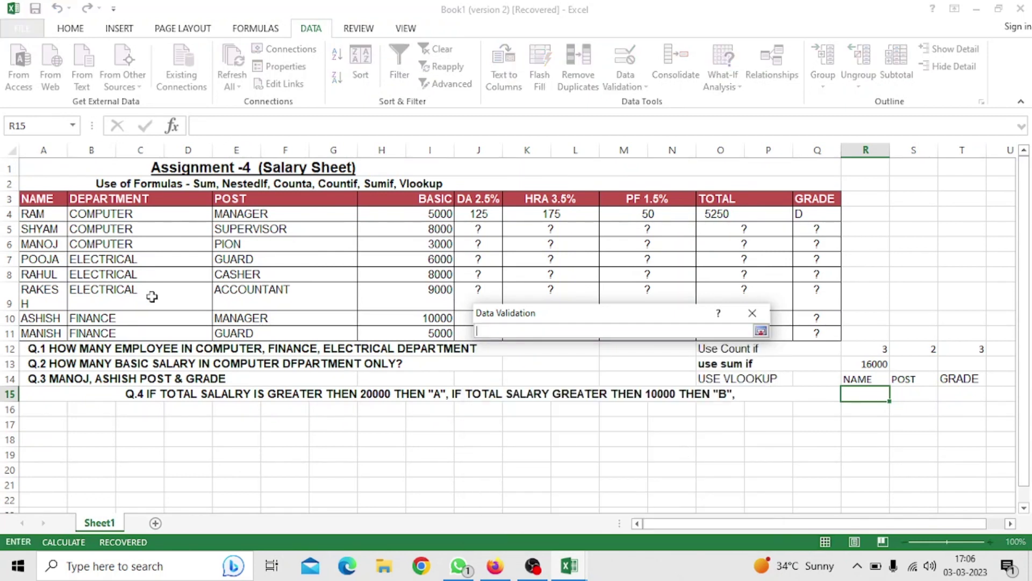
left_click_drag(43, 213, 43, 334)
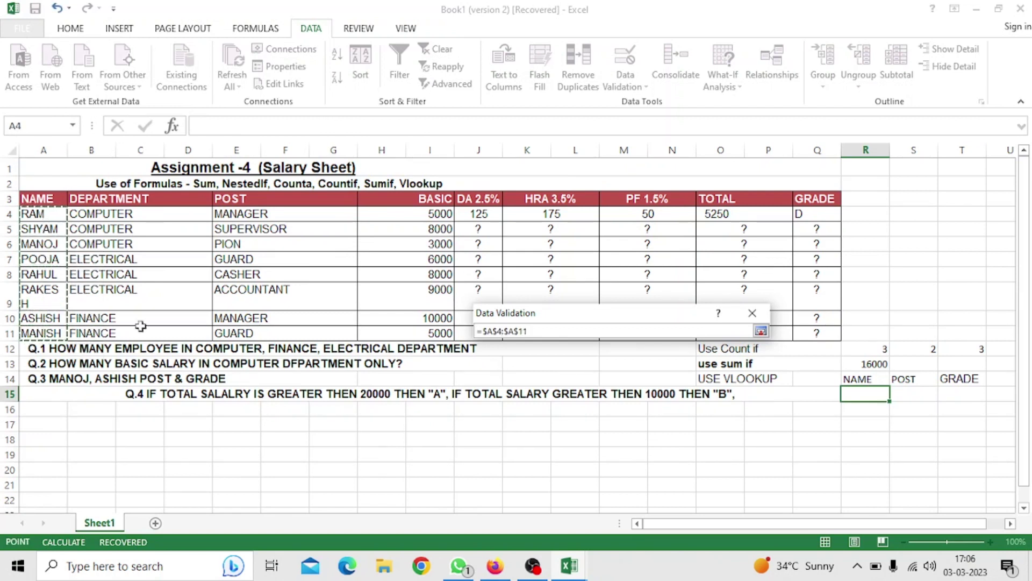
left_click(761, 331)
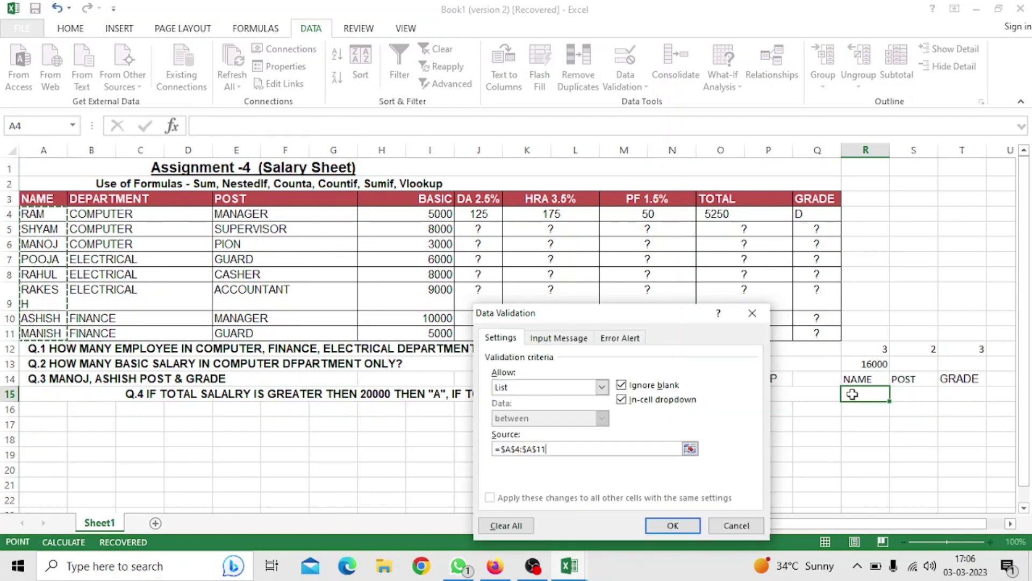
left_click(673, 525)
Choose MANOJ from the R15 name dropdown
left_click(896, 395)
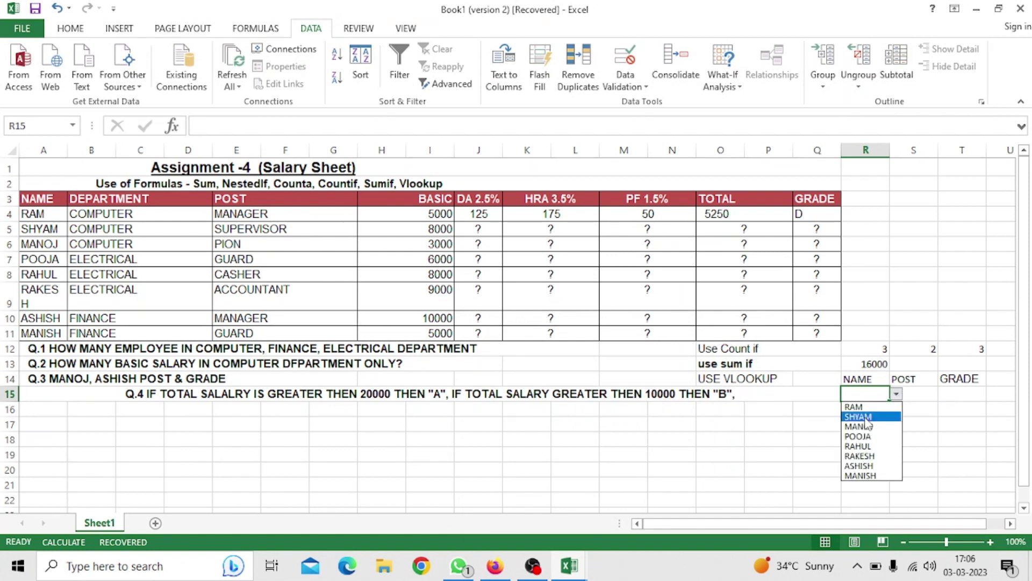
key("Escape")
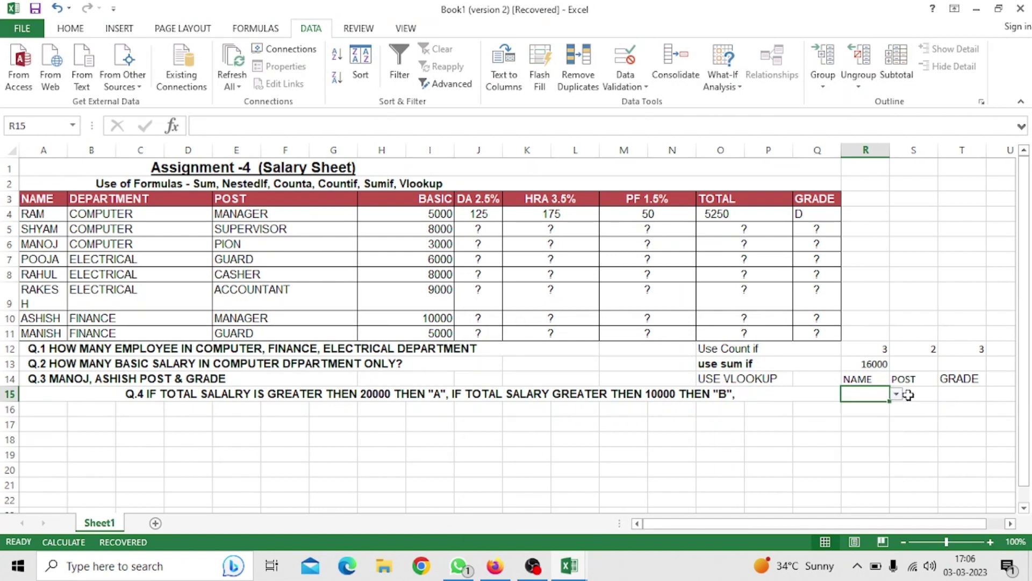
left_click(913, 395)
left_click(874, 396)
left_click(896, 395)
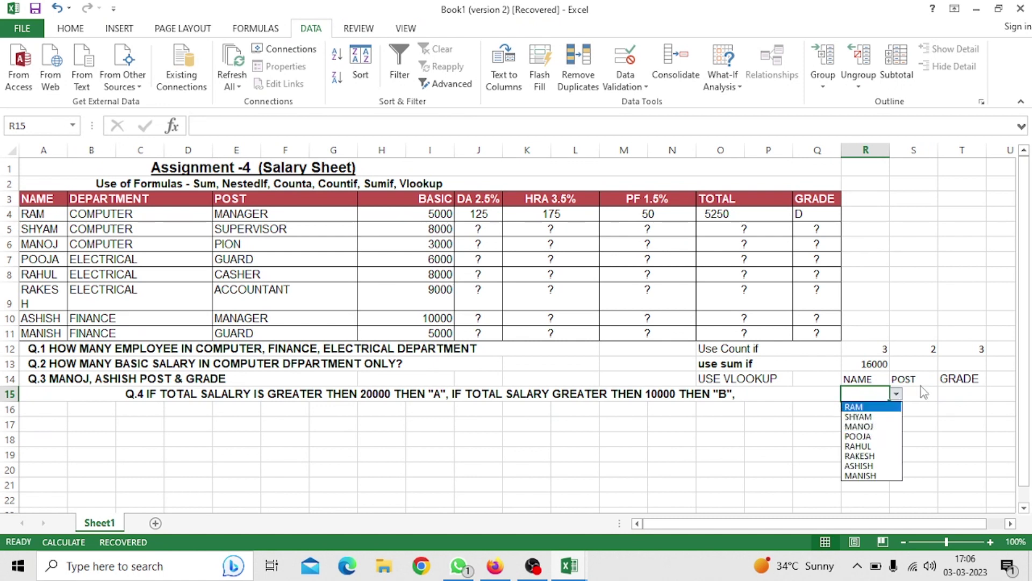
left_click(877, 426)
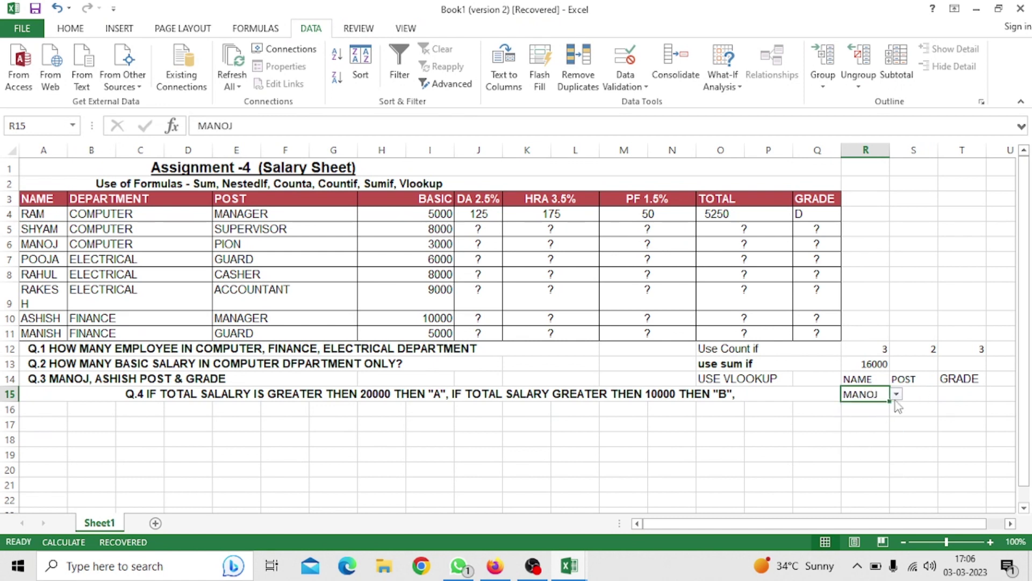
Begin a VLOOKUP formula in S15 for the employee's post
left_click(921, 395)
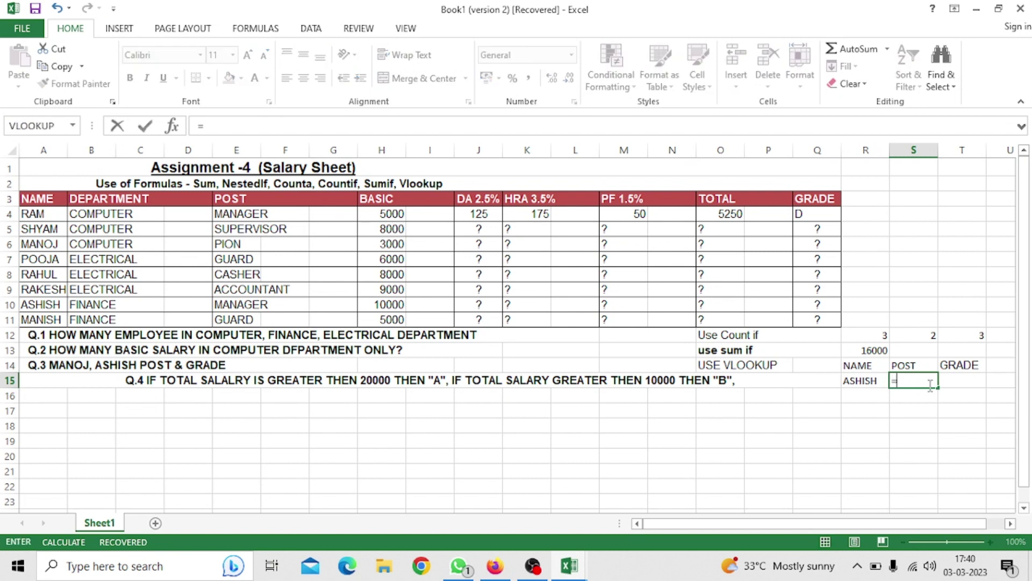
type("VL")
key("Tab")
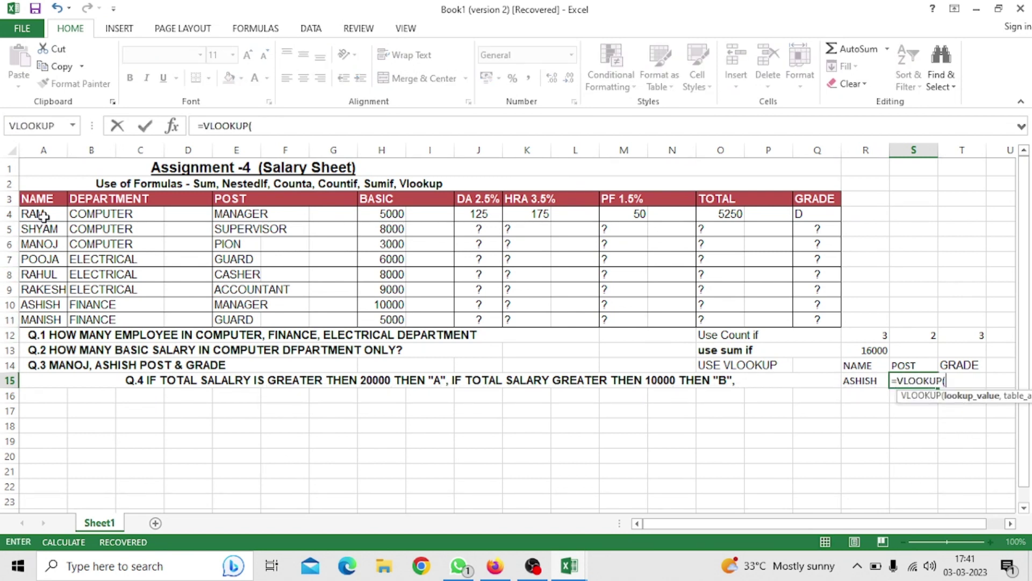
mouse_move(43, 215)
left_mouse_down()
mouse_move(806, 297)
mouse_move(821, 317)
left_mouse_up()
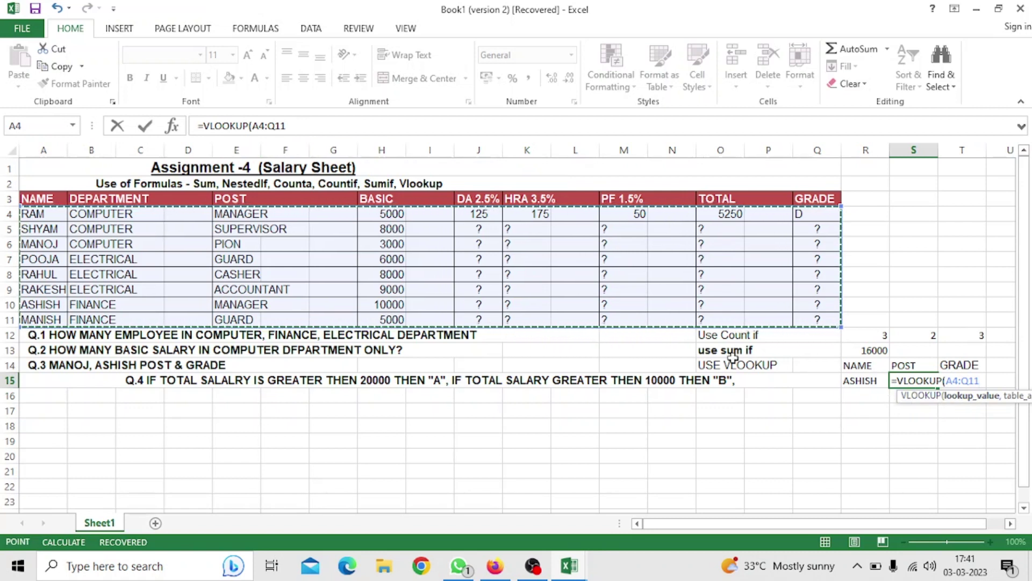
key("BackSpace")
key("BackSpace")
key("BackSpace")
key("BackSpace")
key("BackSpace")
key("BackSpace")
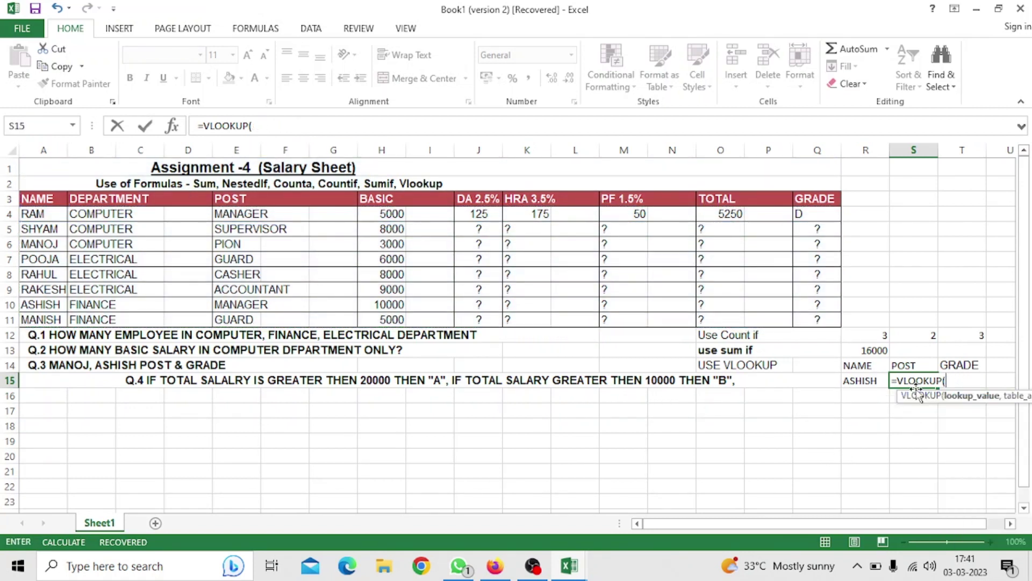
key("BackSpace")
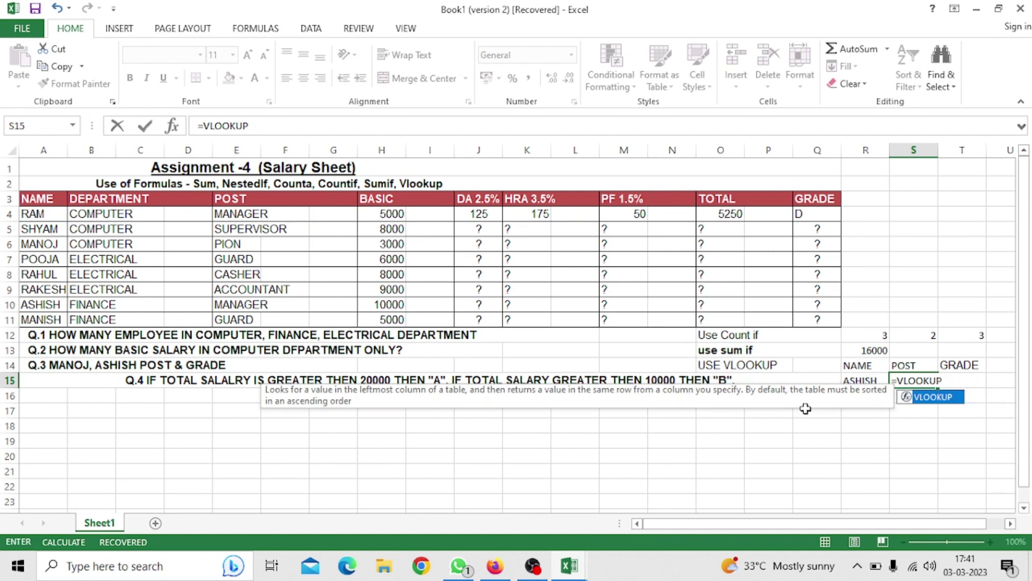
type("(")
Complete S15 as =VLOOKUP(R15,A4:Q11,5,0), returning MANAGER for ASHISH
left_click(859, 382)
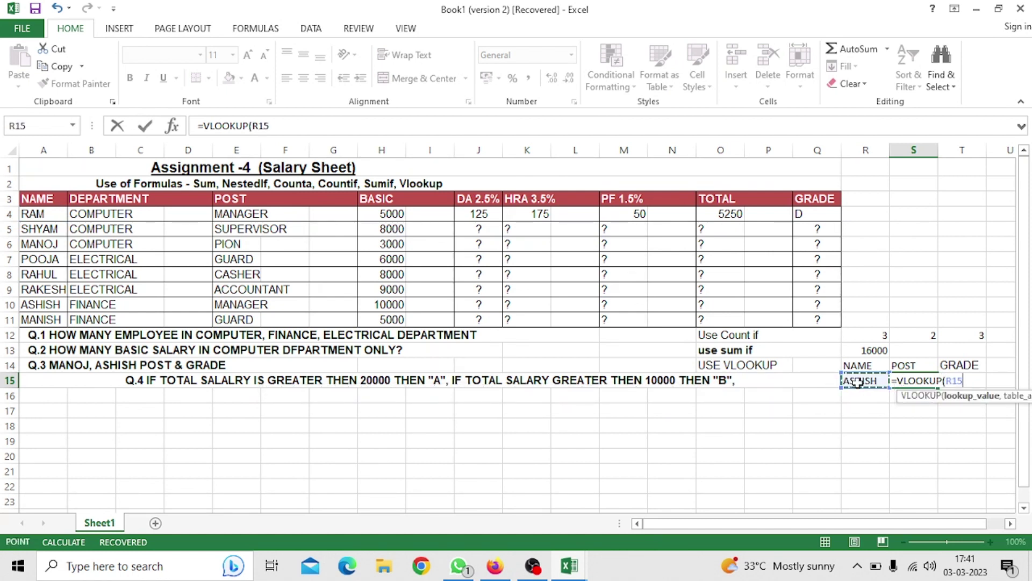
type(",")
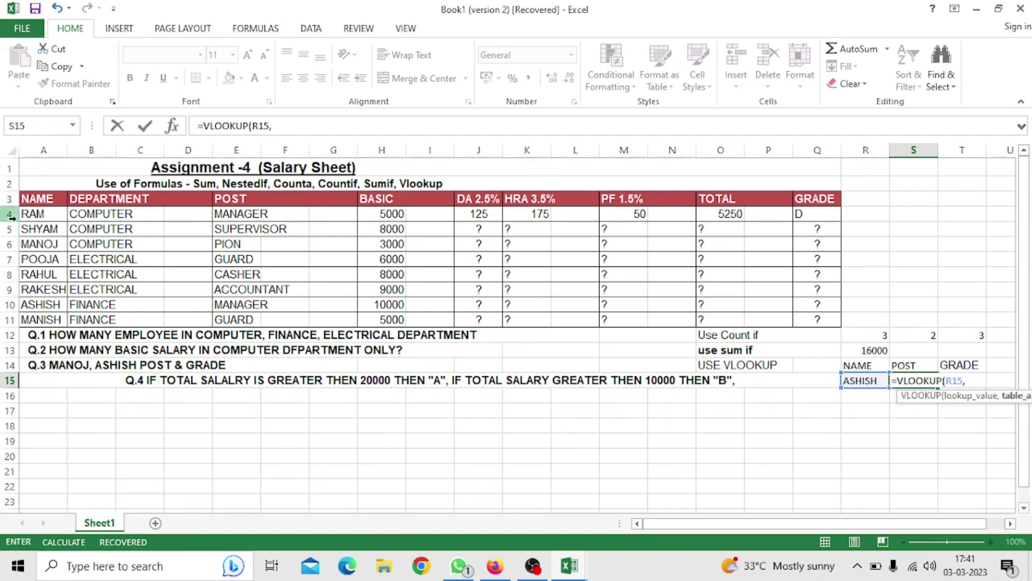
left_click_drag(28, 214, 816, 320)
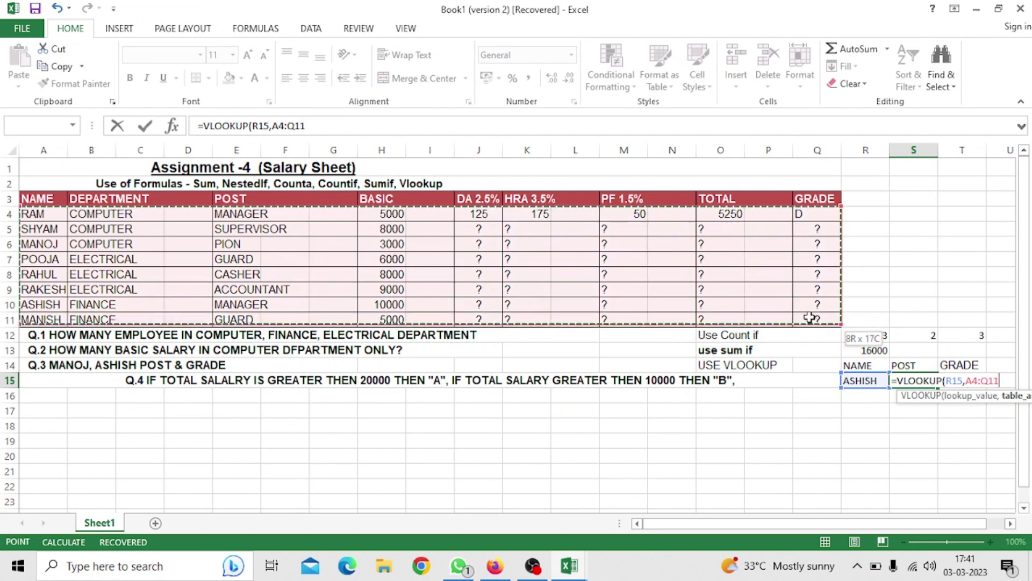
type(",")
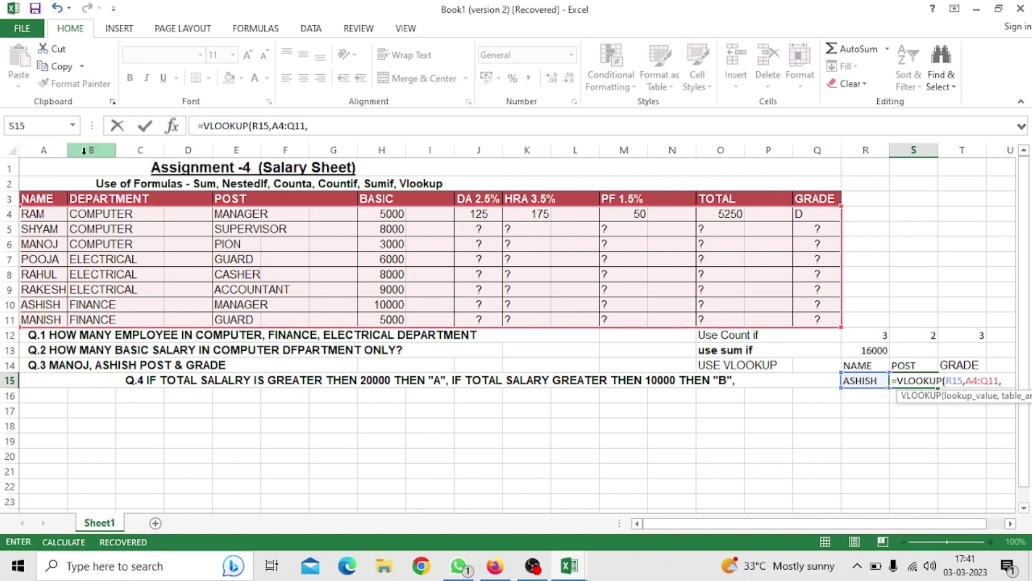
left_click(232, 202)
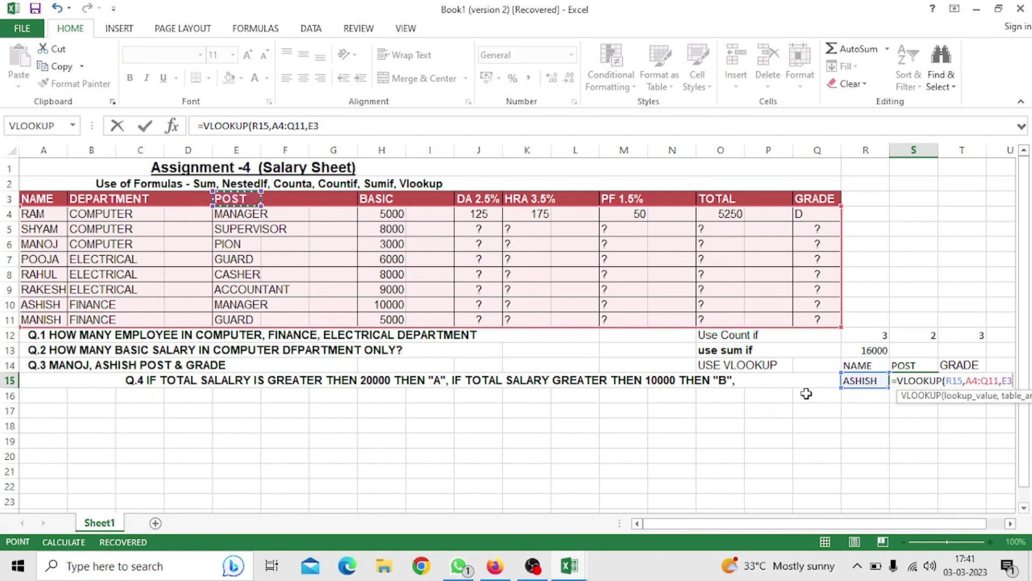
type("=")
key("BackSpace")
key("BackSpace")
key("BackSpace")
key("BackSpace")
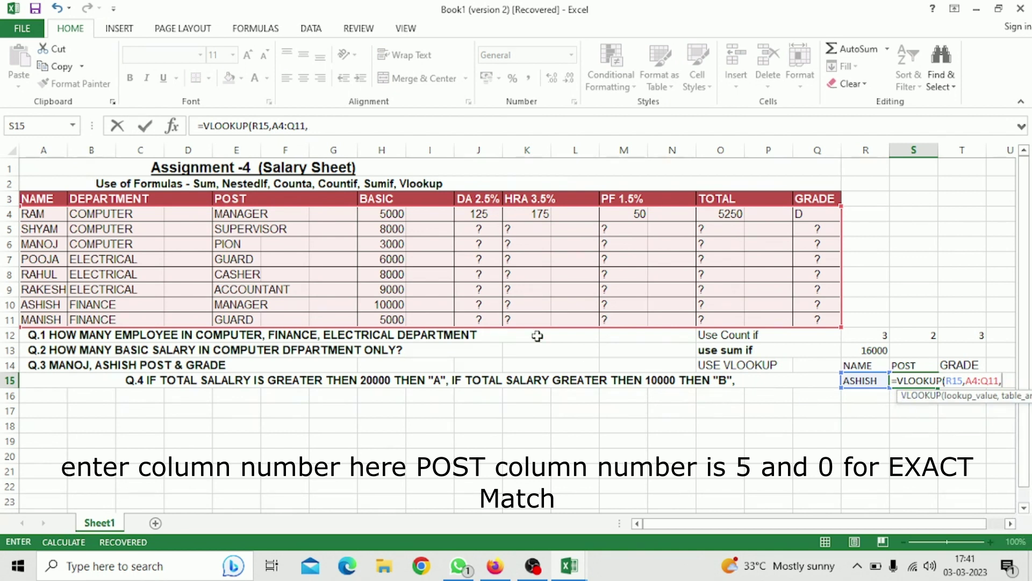
type("5,")
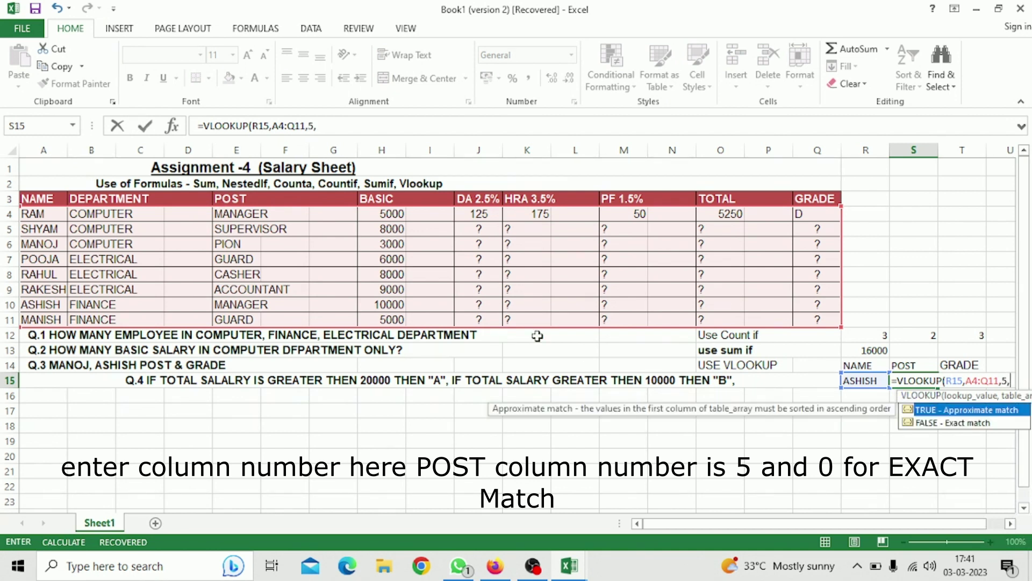
type("0)")
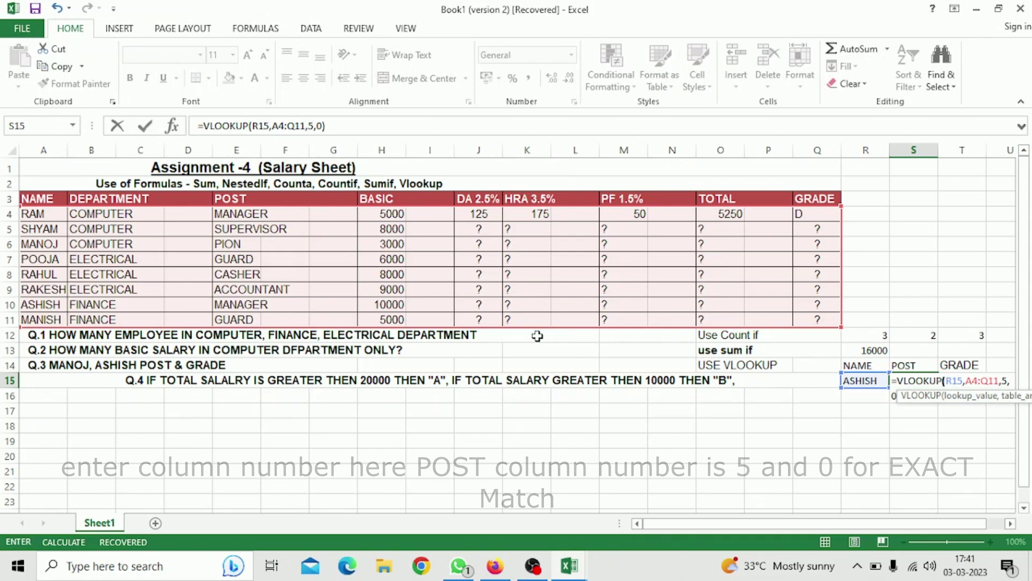
key("Return")
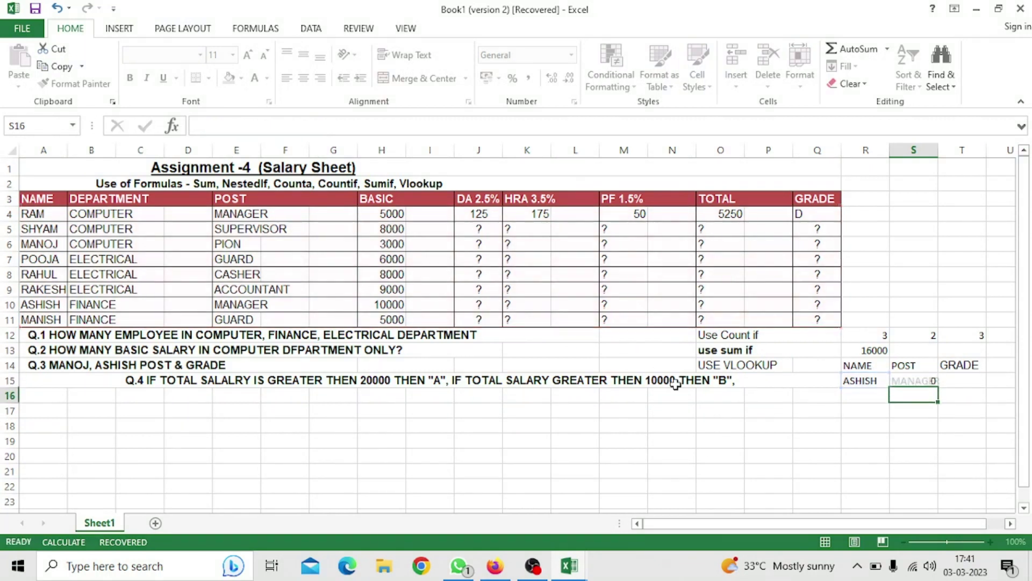
left_click(861, 378)
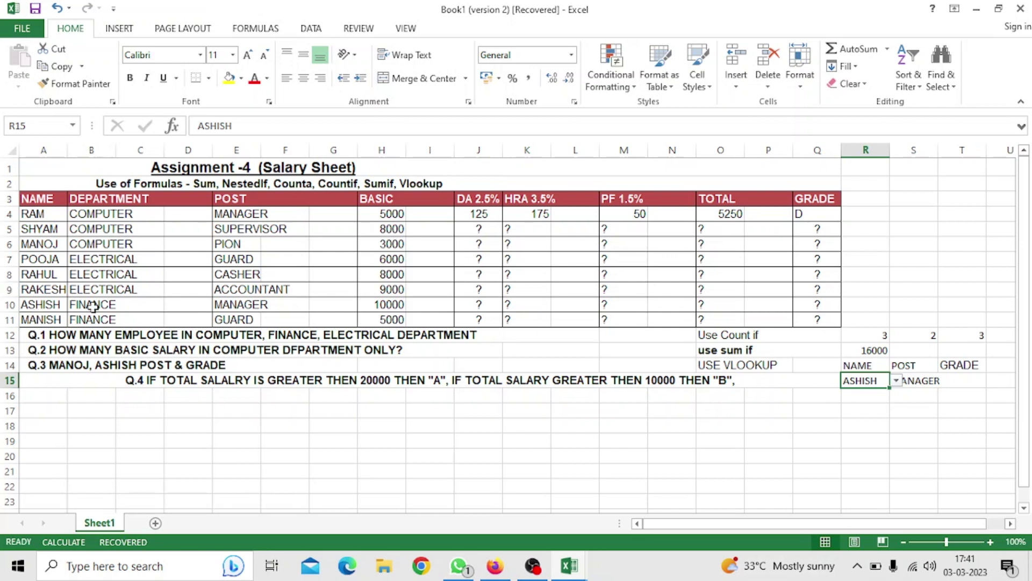
Keep RAM's grade in Q4 as D after abandoning an IF formula there
key("Right")
key("Right")
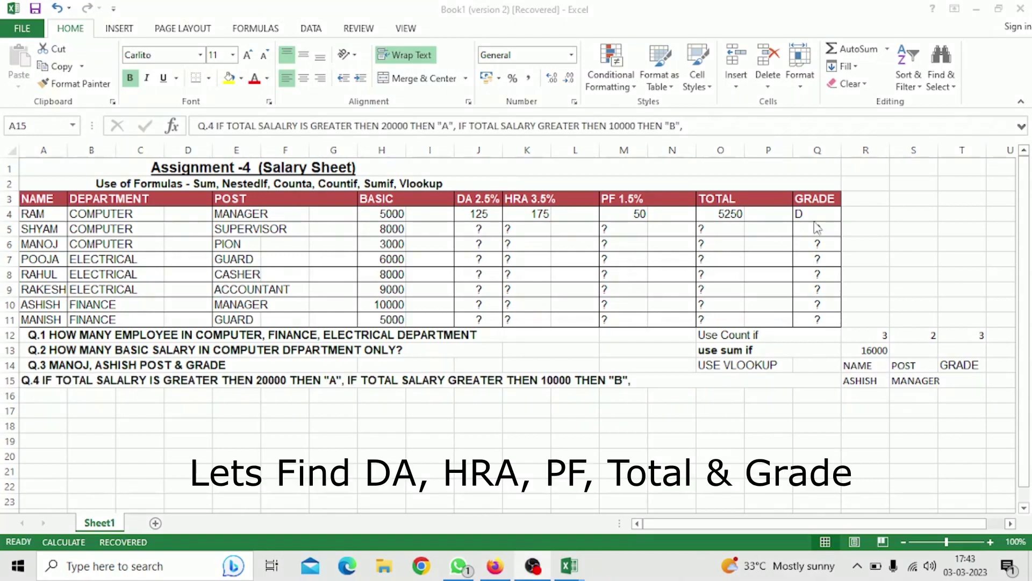
left_click(804, 215)
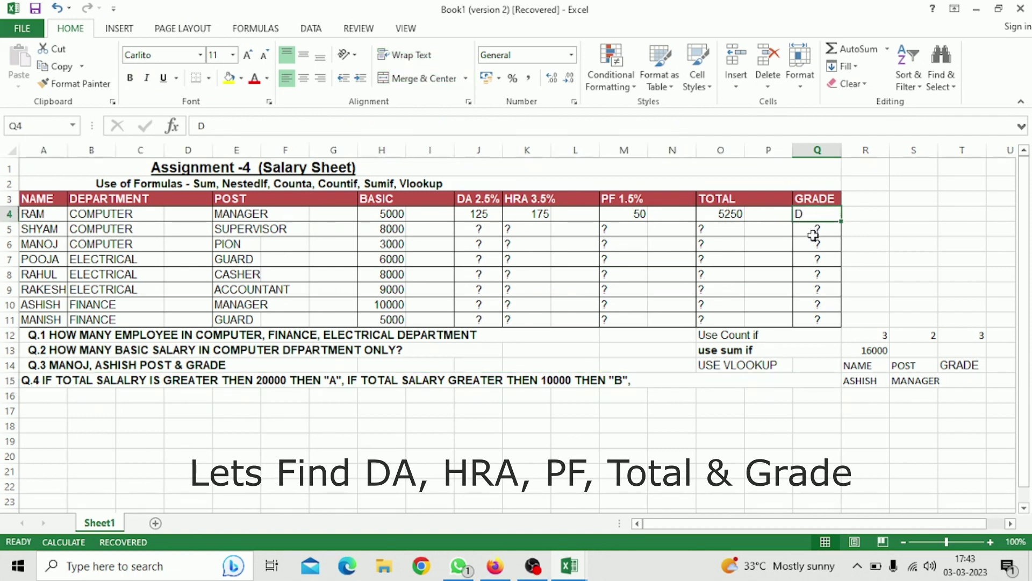
left_click(394, 126)
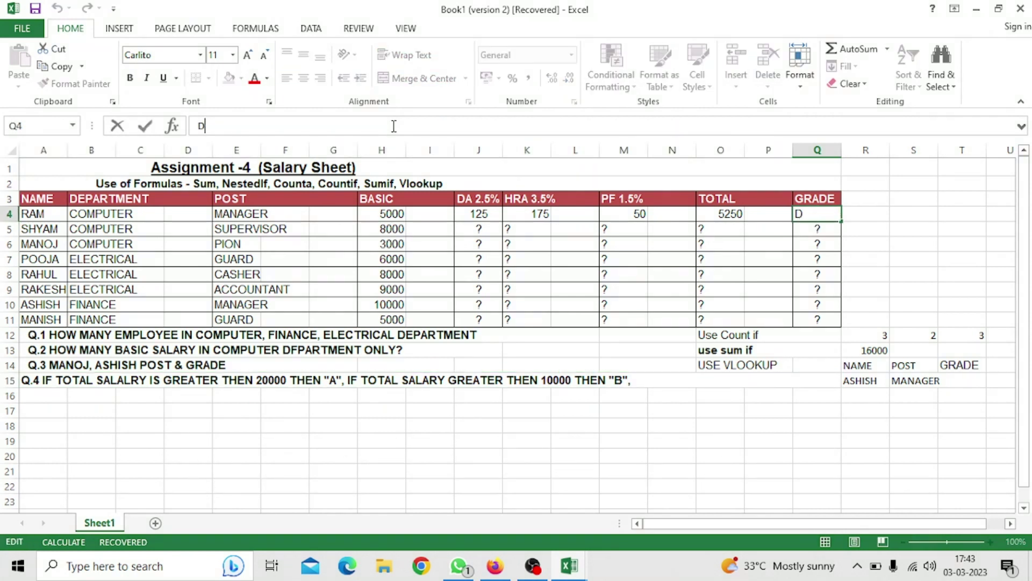
key("BackSpace")
type("=")
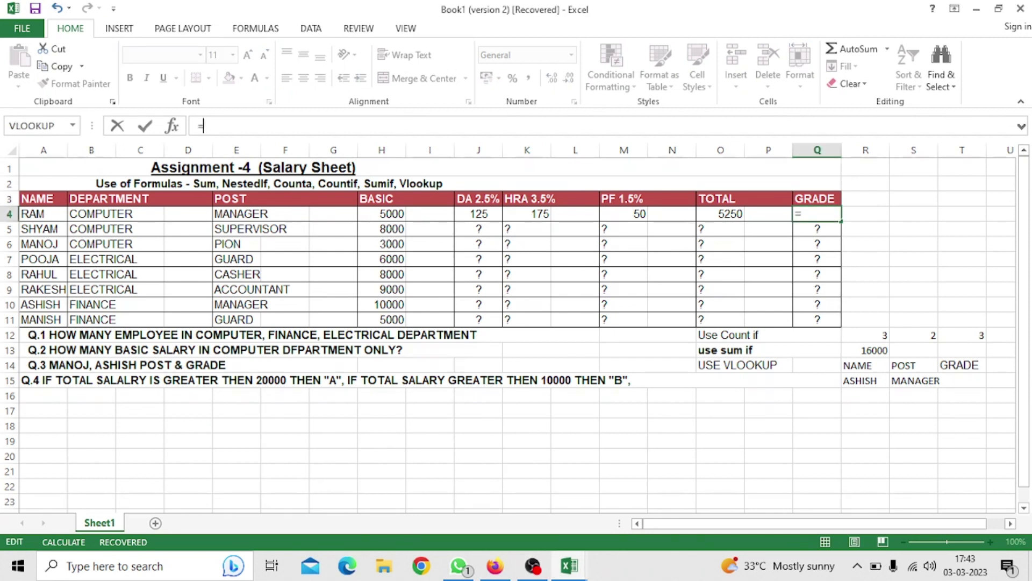
type("IF(")
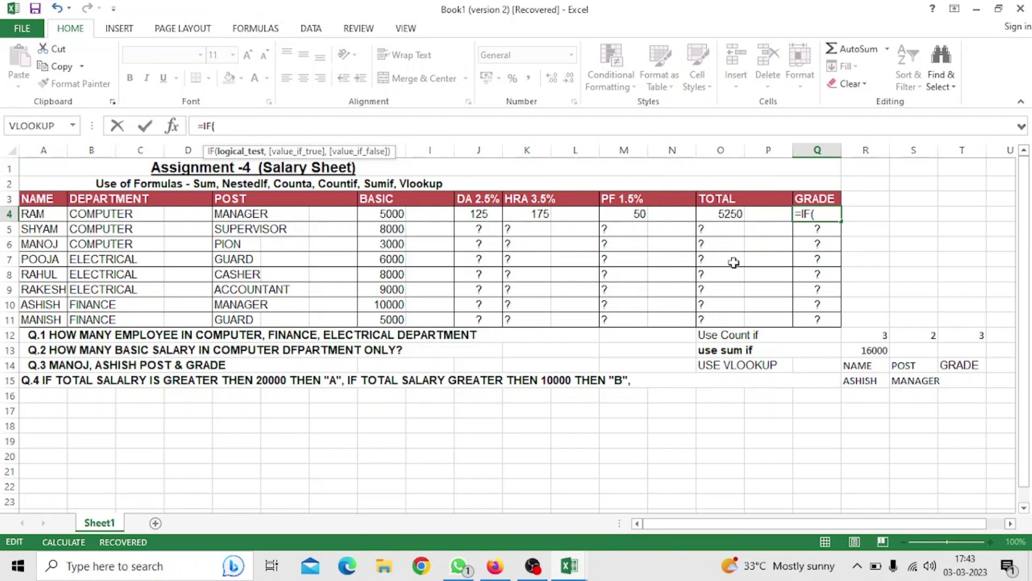
key("BackSpace")
key("BackSpace")
key("BackSpace")
key("BackSpace")
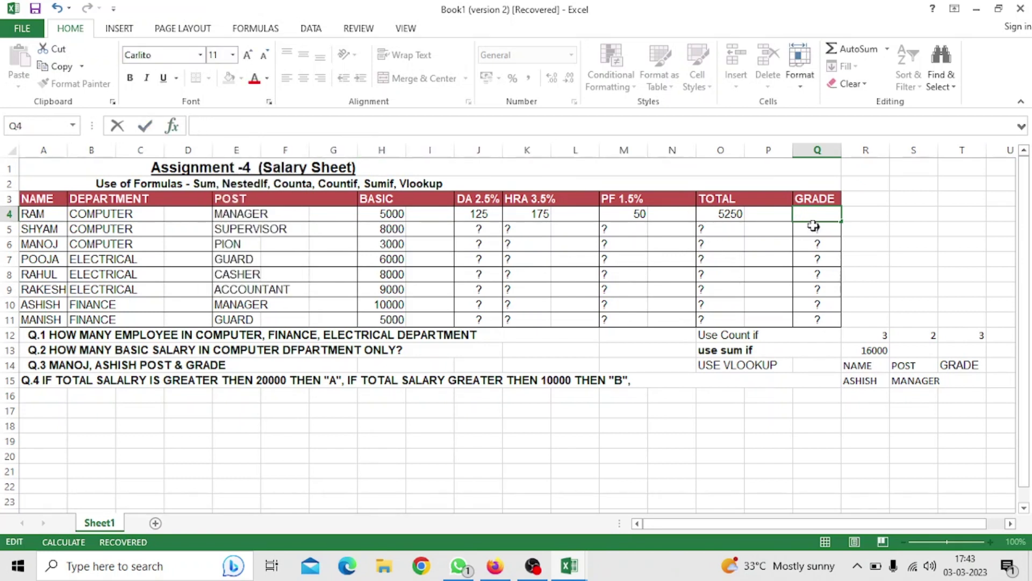
type("d")
type("D")
left_click(477, 213)
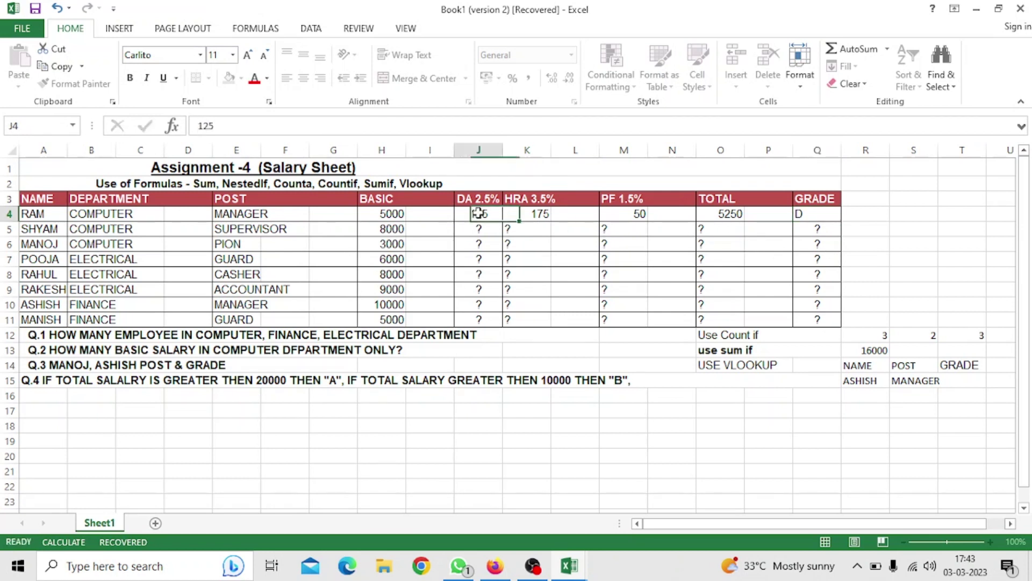
Enter =H4*2.5% in J4 so RAM's DA shows 125
left_click(479, 230)
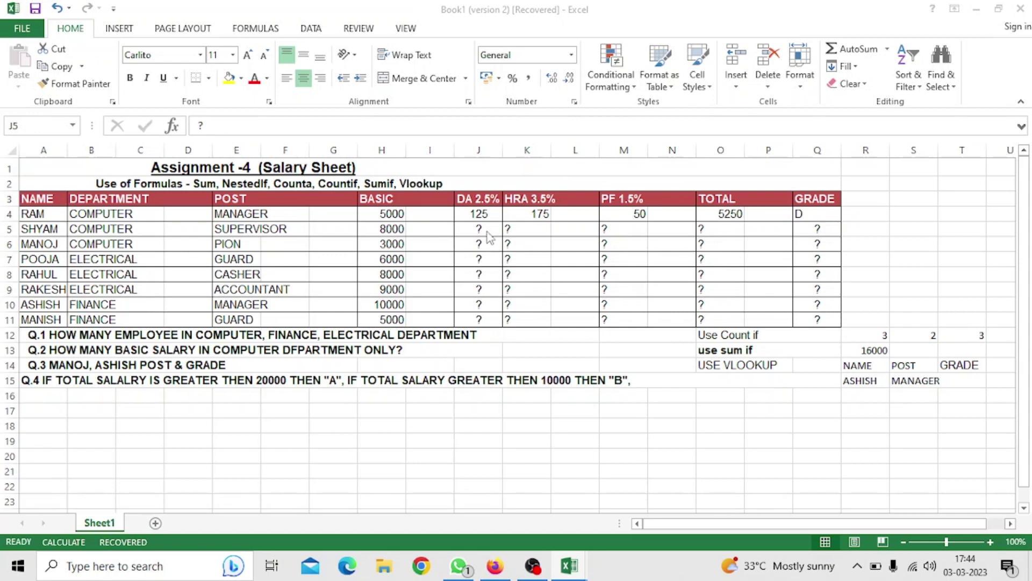
left_click(478, 215)
type("=")
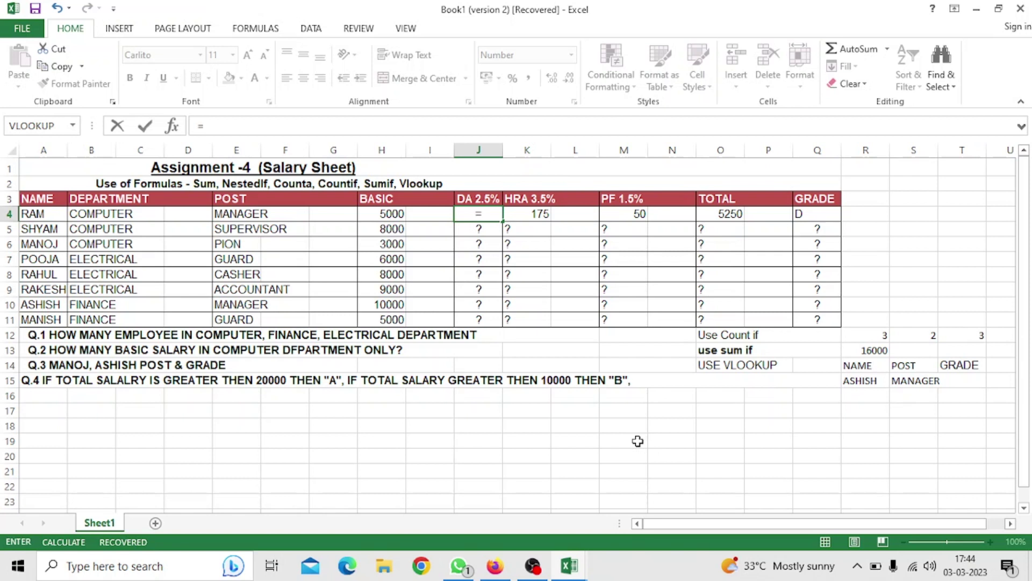
left_click(404, 214)
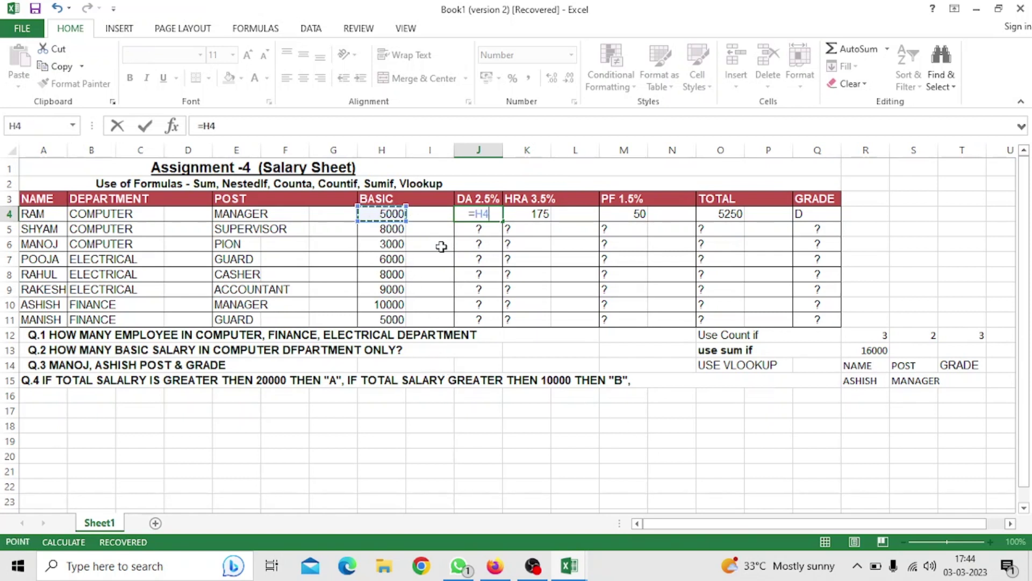
type("*")
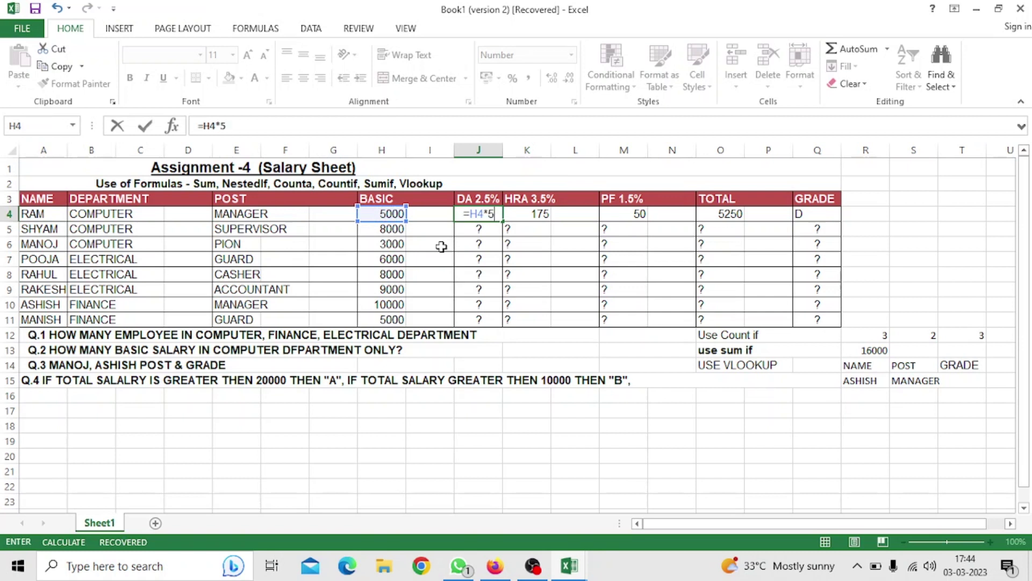
type("2.5")
key("Return")
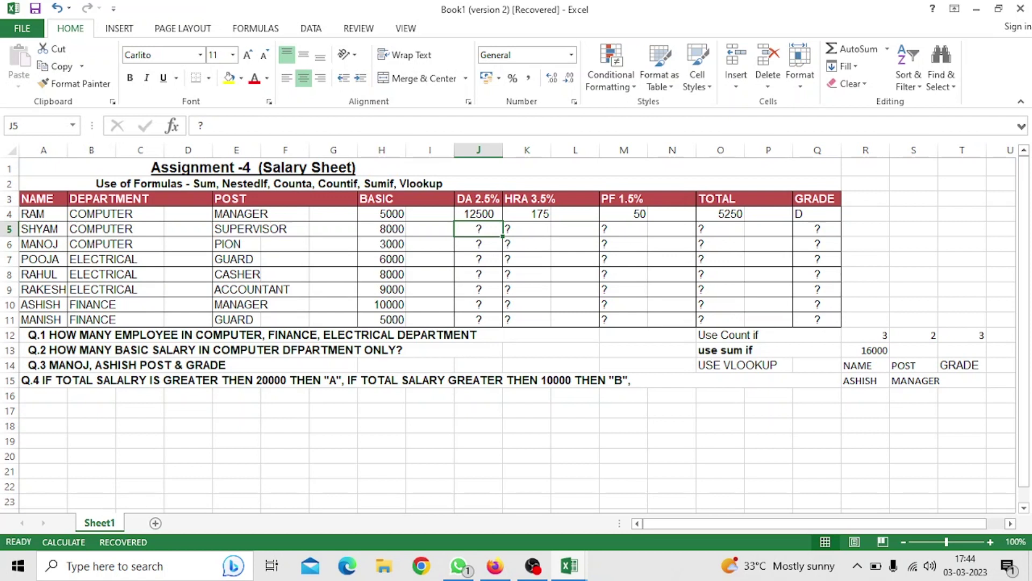
left_click(486, 215)
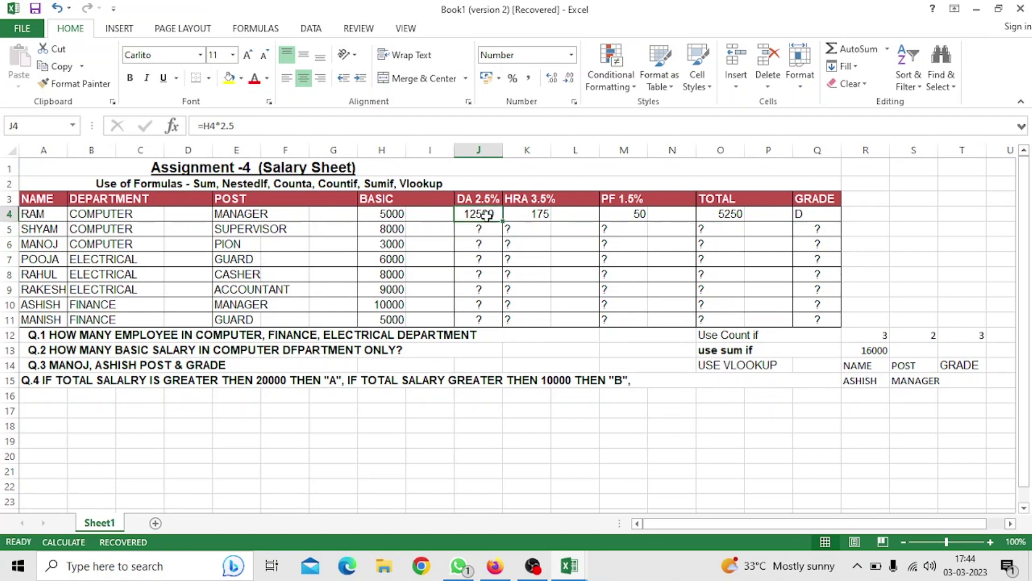
left_click(334, 129)
type("/")
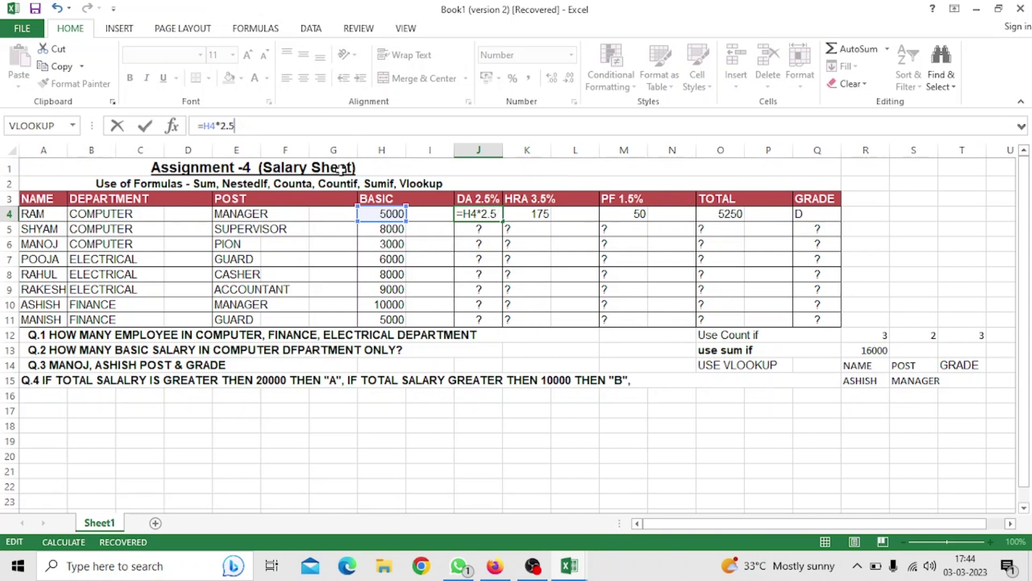
type("%")
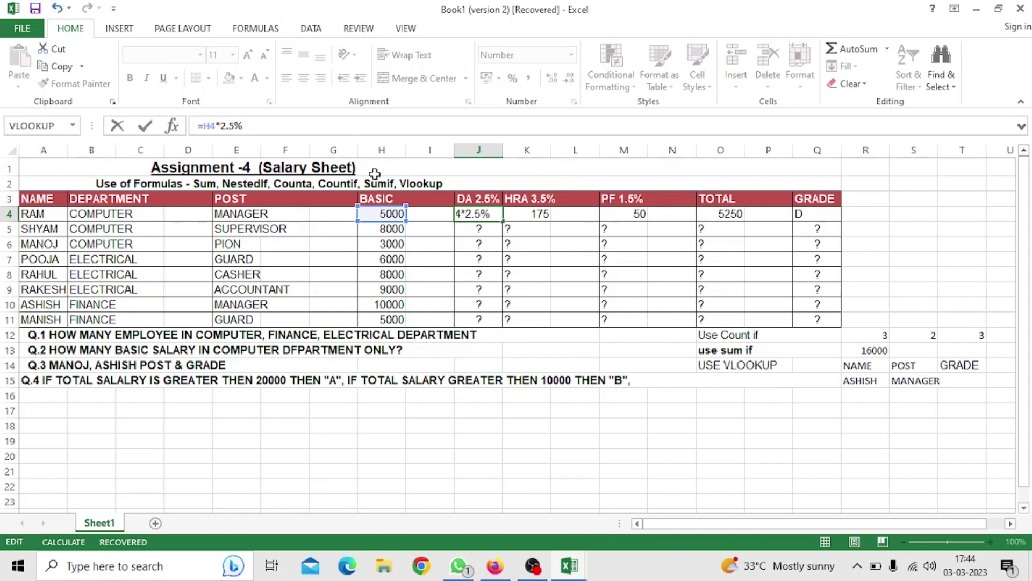
key("Return")
Fill the DA formula down J4:J11, giving 125 through 125
left_click(476, 215)
left_click_drag(502, 223, 496, 323)
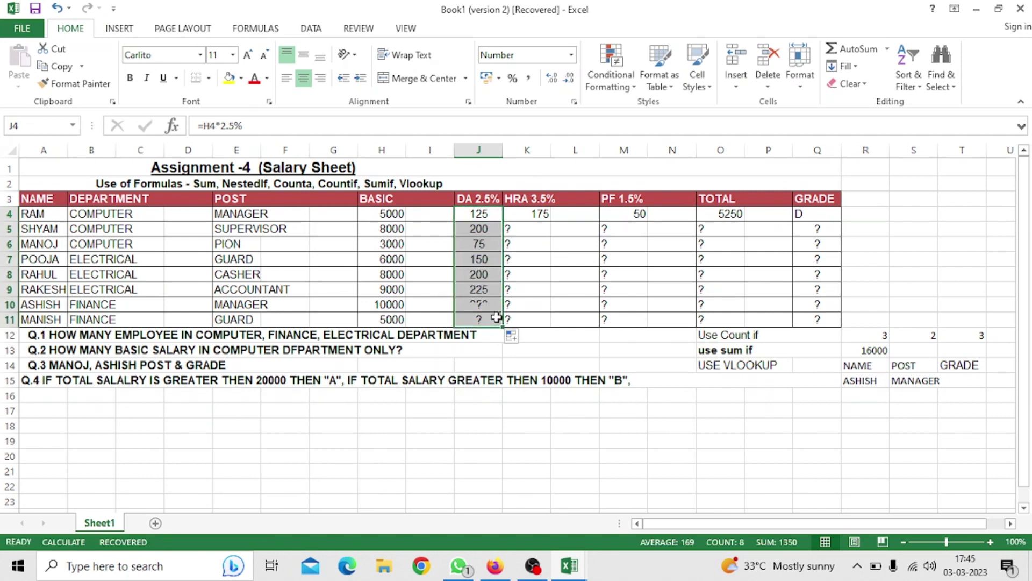
left_click(543, 214)
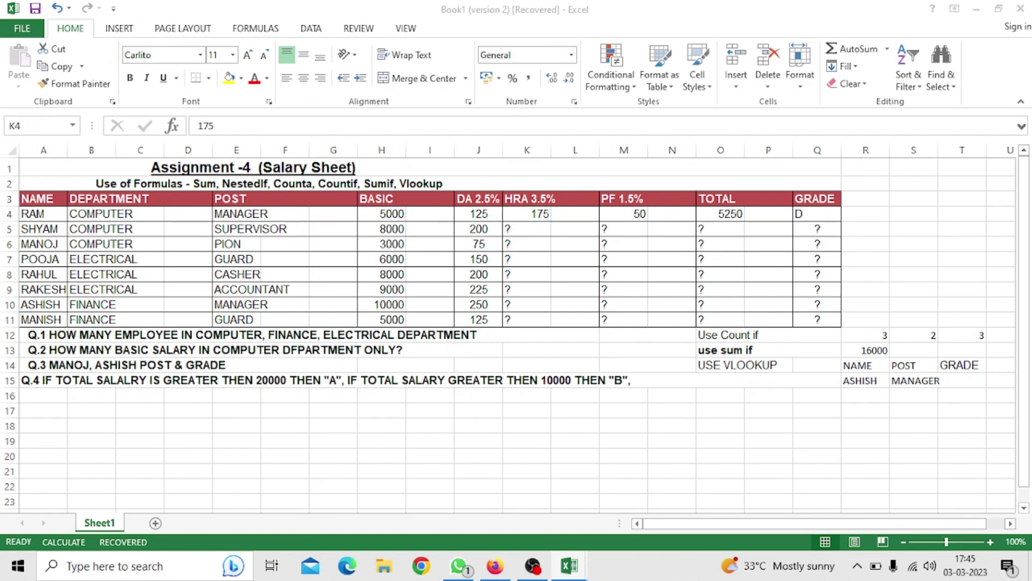
left_click(543, 213)
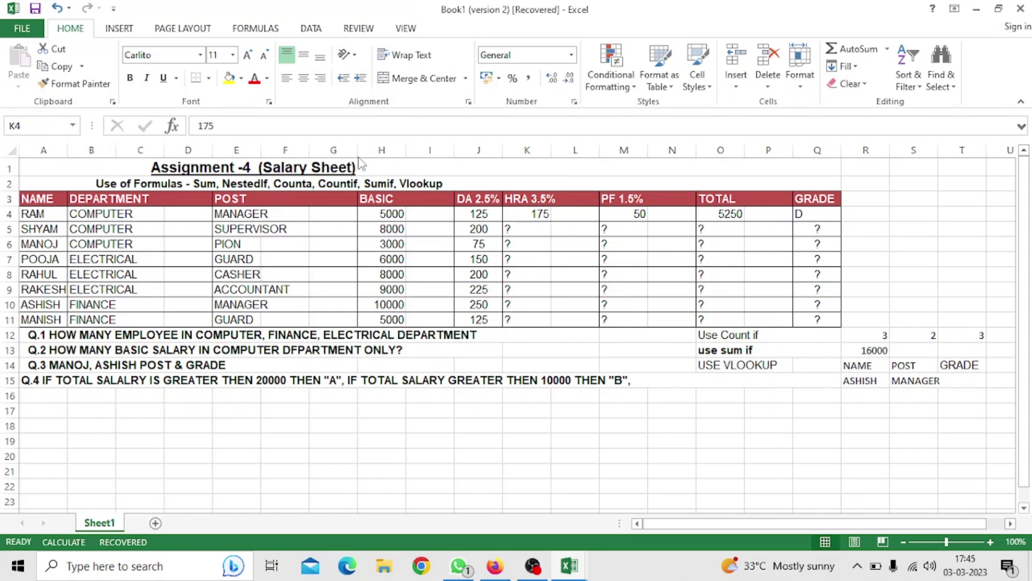
Enter =H4*3.5% in K4 (175) and fill it down to K11
key("BackSpace")
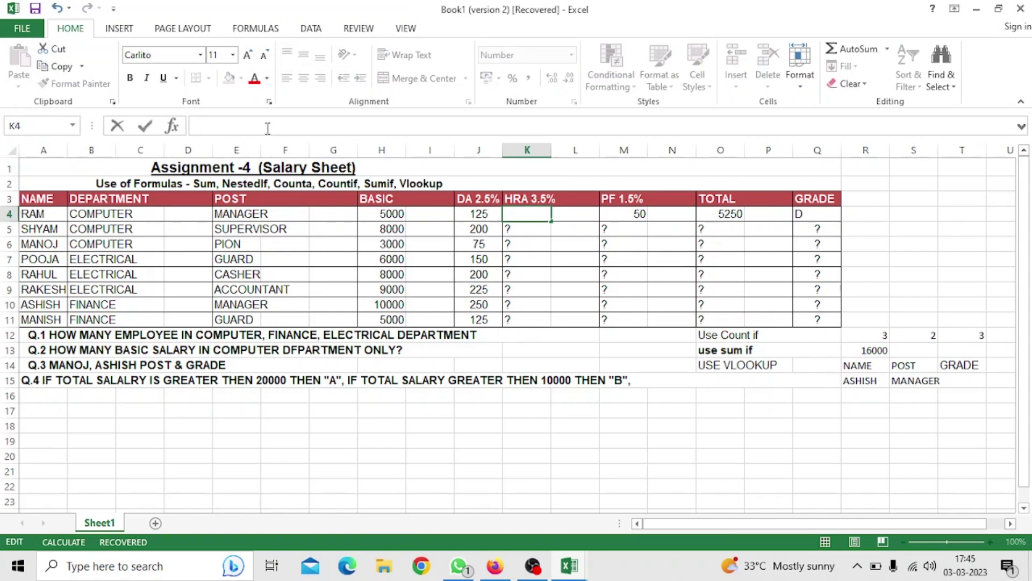
type("h")
key("BackSpace")
type("=")
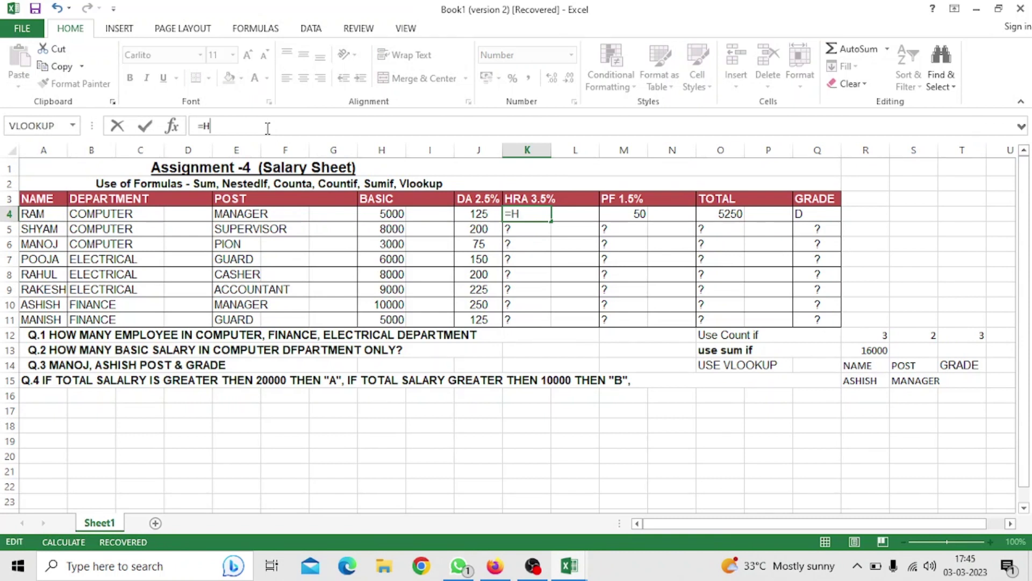
type("H4*")
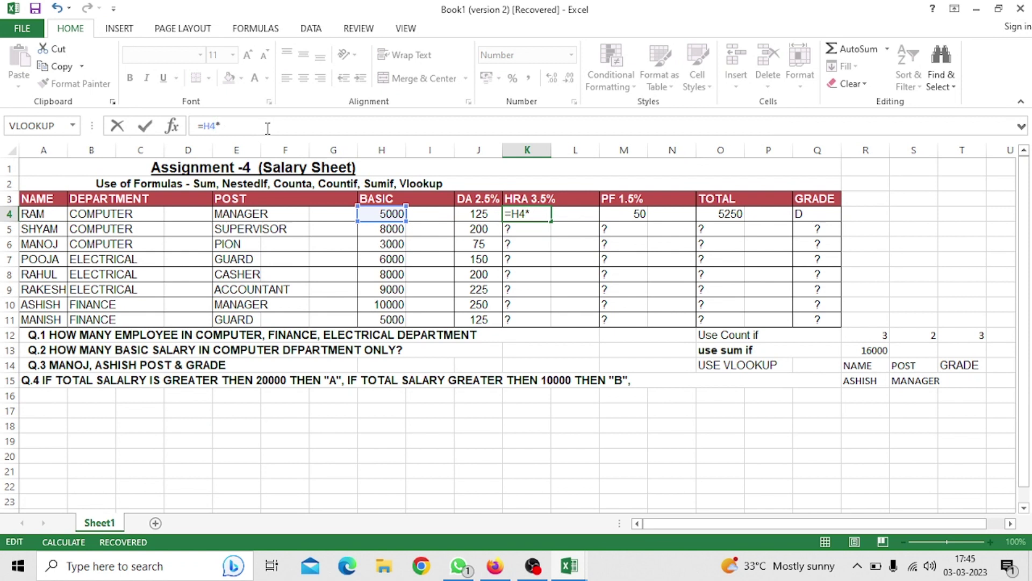
type("3.5%")
key("Return")
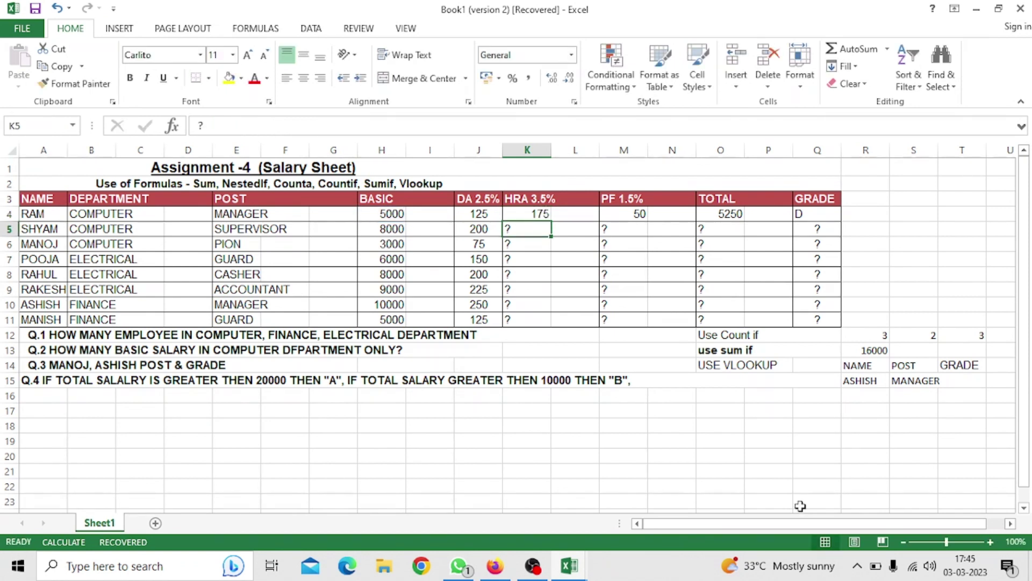
left_click(539, 213)
left_click_drag(552, 221, 551, 319)
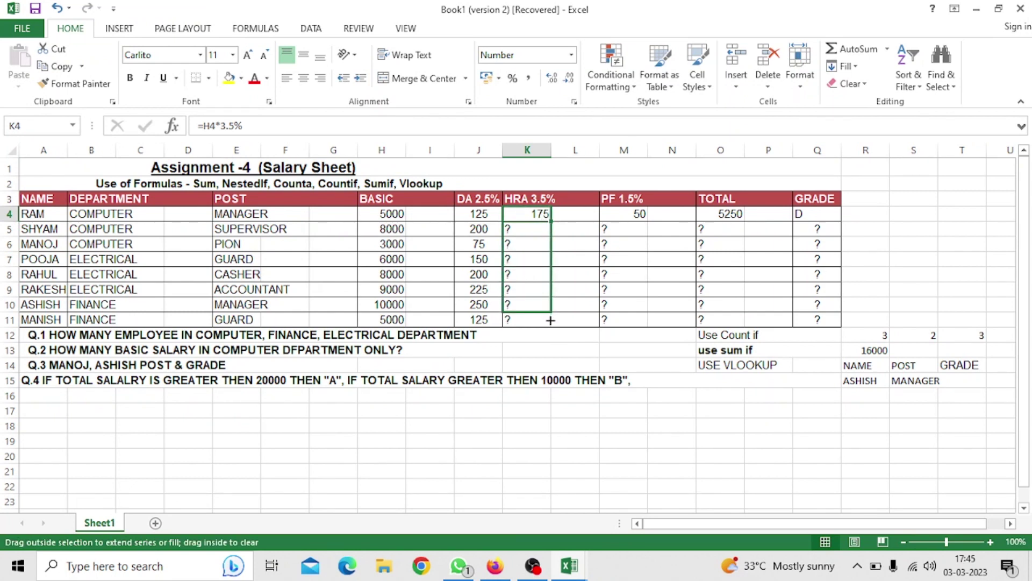
left_click_drag(550, 320, 550, 322)
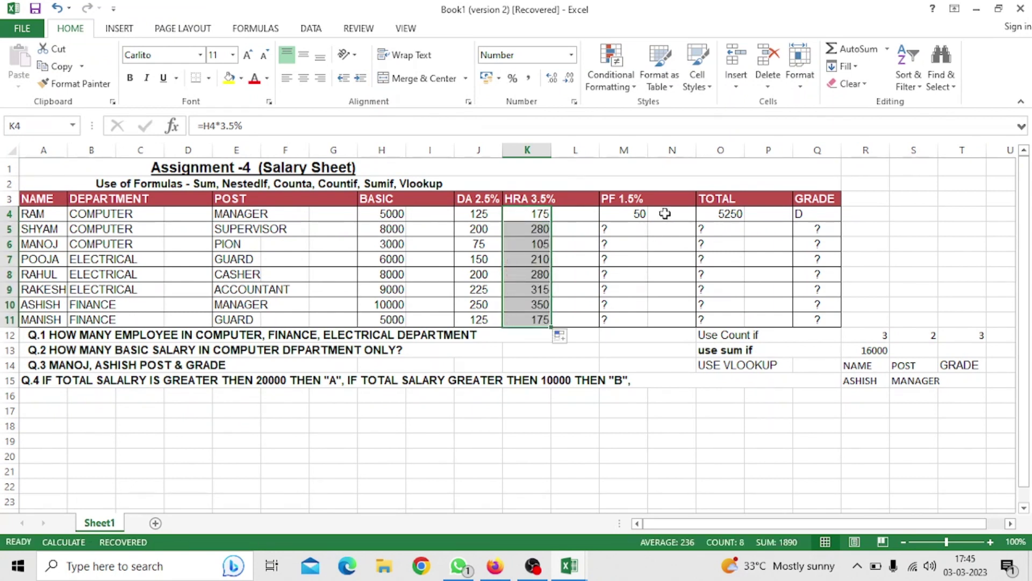
left_click(628, 214)
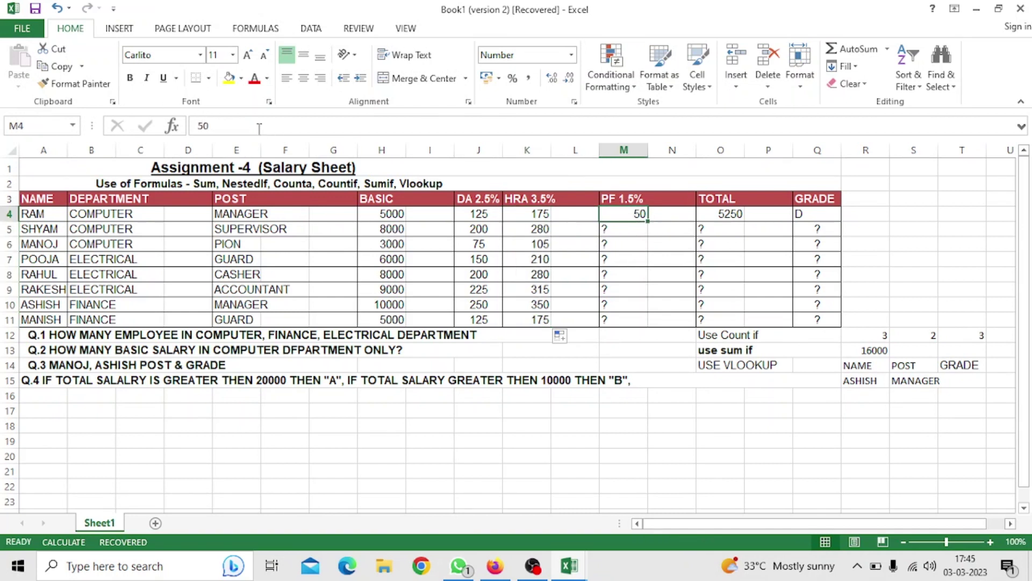
Enter =H4*1.5% in M4 and fill it down M4:M11, giving 75, 120, 45, 90, 120, 135, 150, 75
key("BackSpace")
type("=H4*1")
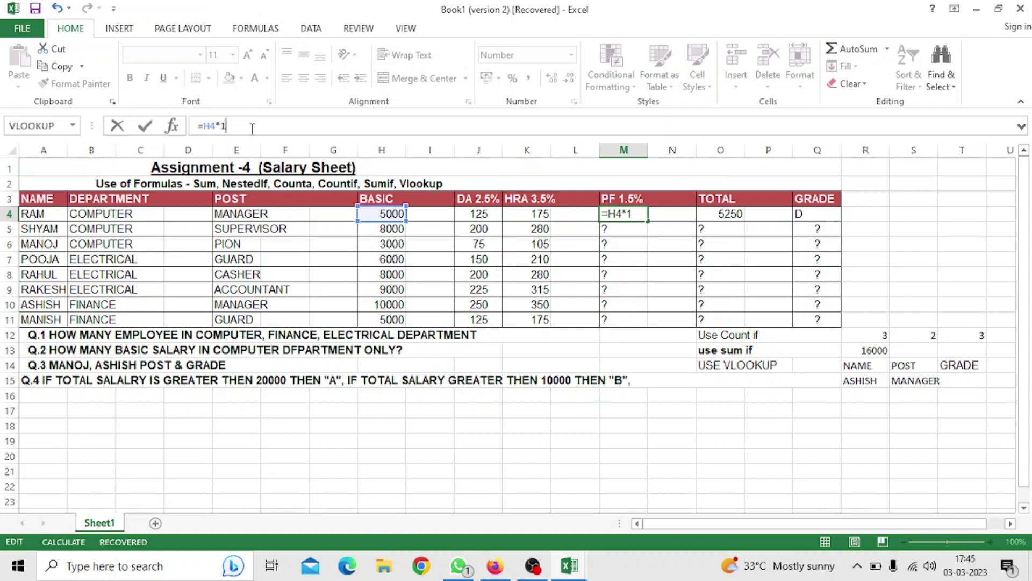
type(".5")
type("%")
key("Return")
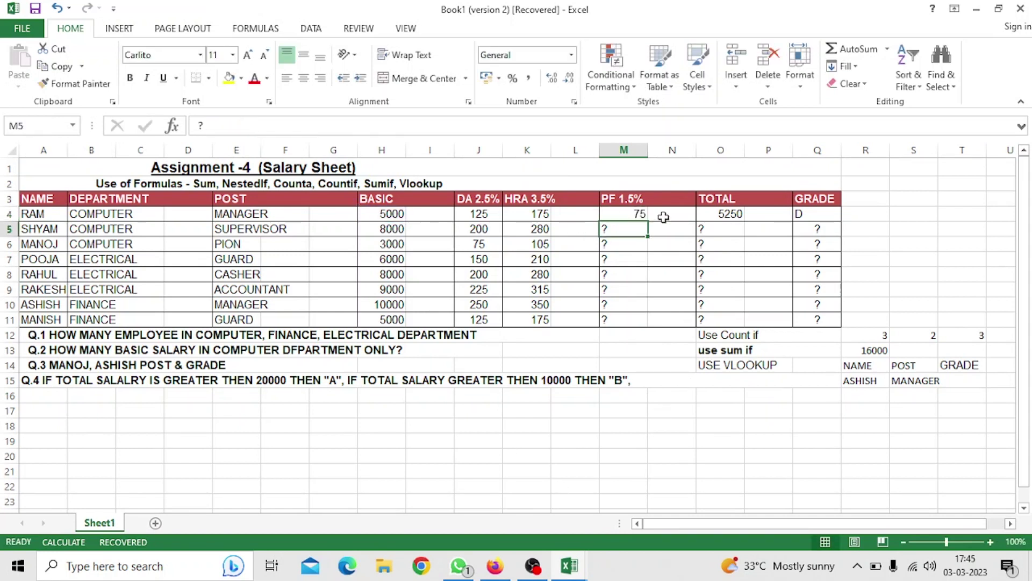
left_click(643, 214)
left_click_drag(648, 221, 639, 326)
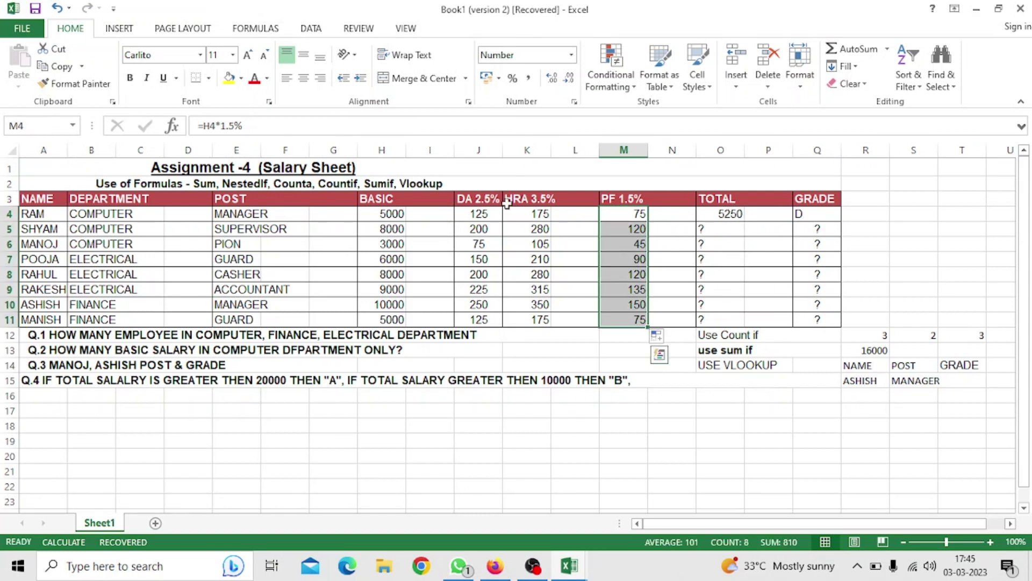
left_click(736, 214)
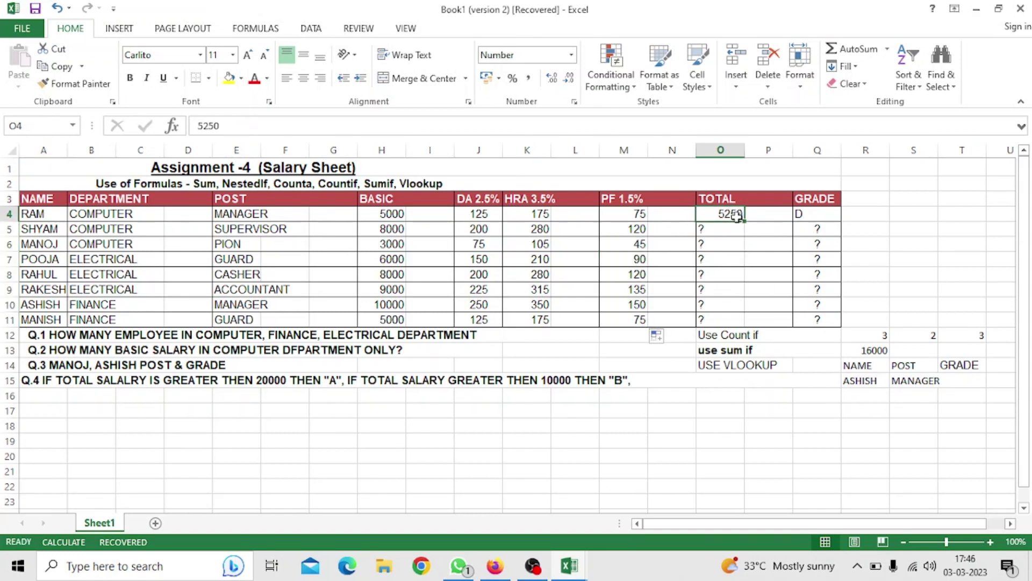
Replace the first employee's hard-coded total 5250 in O4 with =SUM(H4:N4), giving 5375
left_click(370, 133)
key("BackSpace")
key("BackSpace")
key("BackSpace")
key("BackSpace")
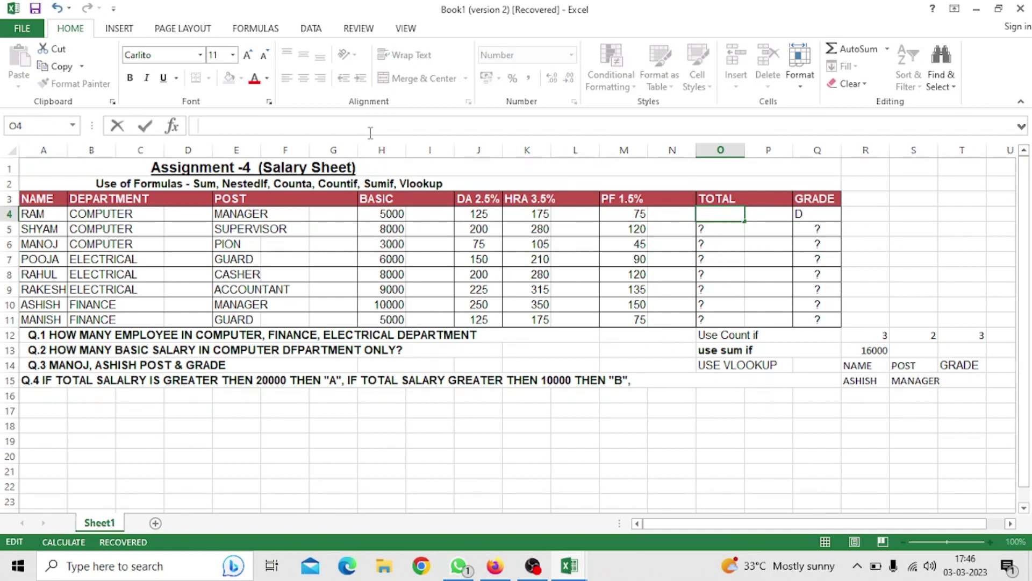
type("=SUM")
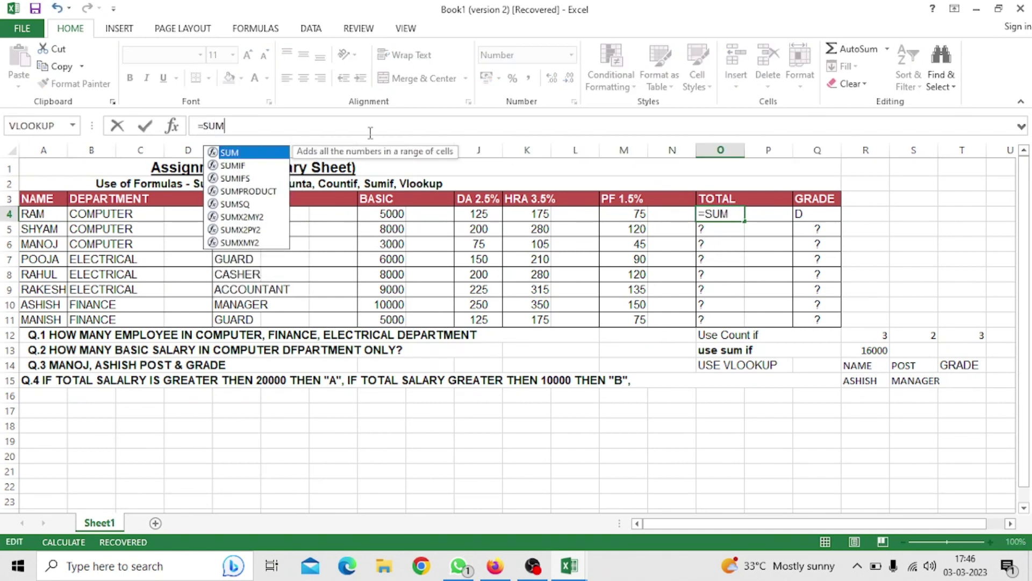
type("(")
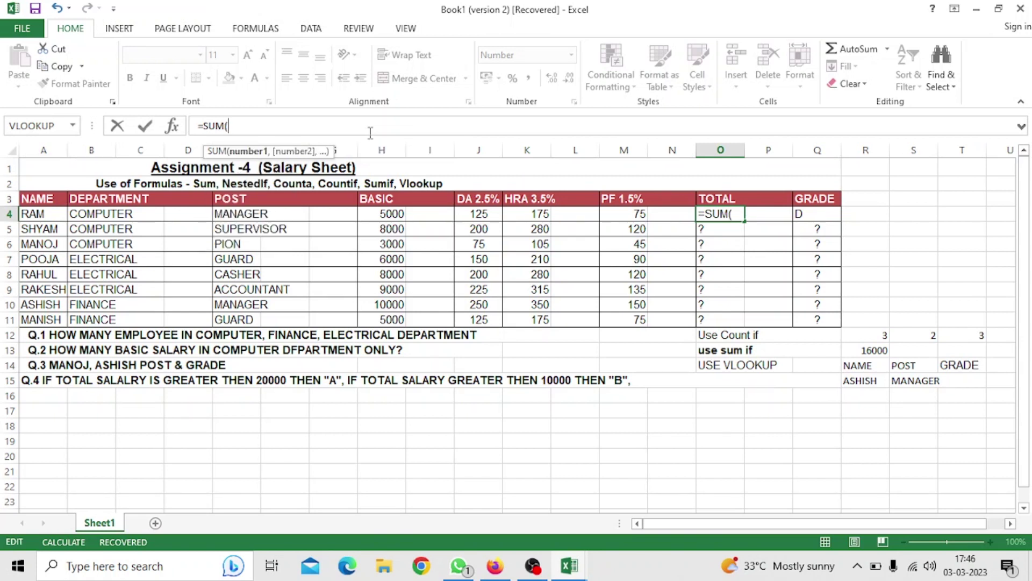
mouse_move(397, 214)
left_mouse_down()
mouse_move(635, 225)
mouse_move(643, 210)
left_mouse_up()
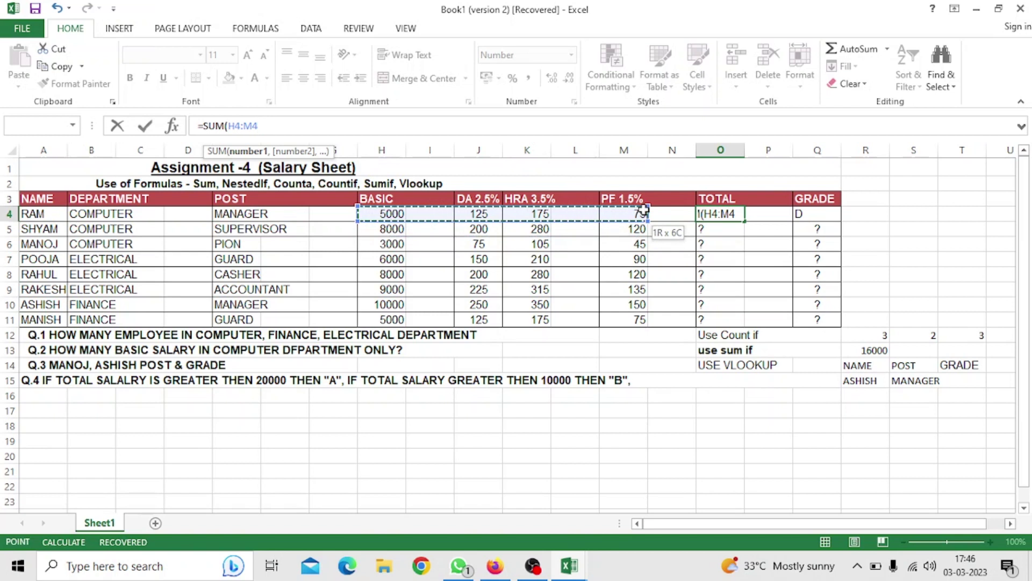
left_click_drag(643, 210, 668, 210)
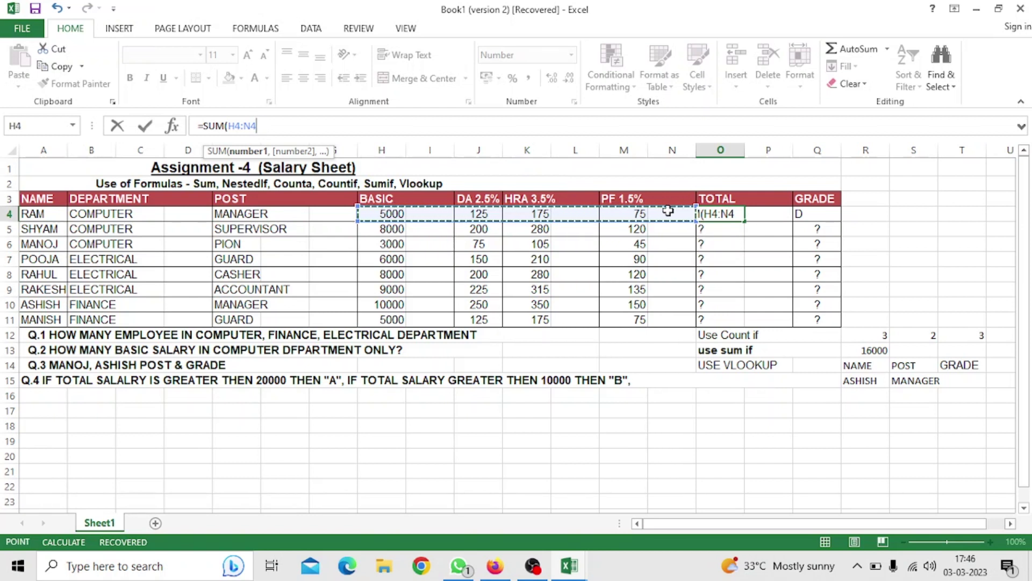
key("ctrl+Return")
key("Return")
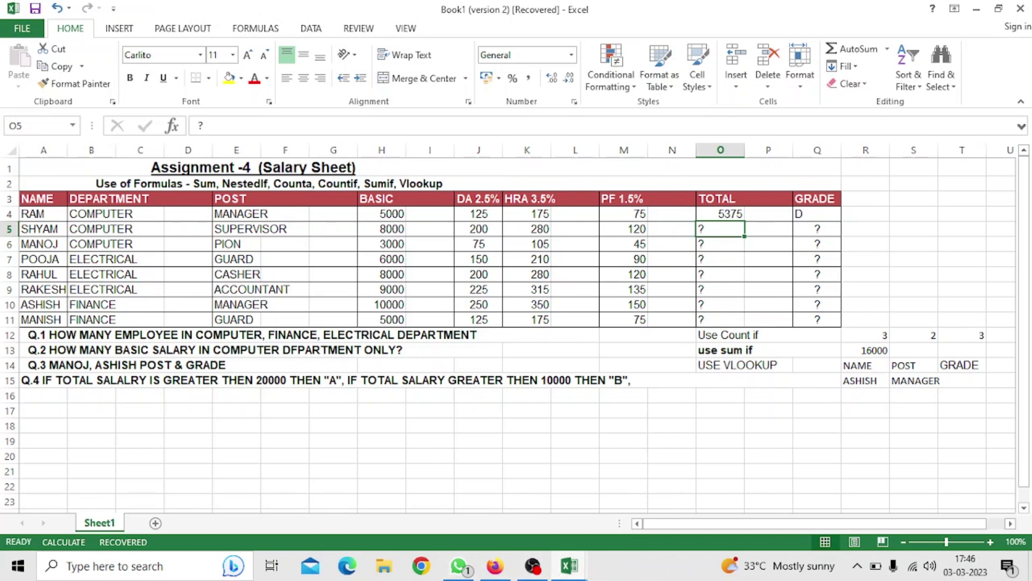
left_click(721, 213)
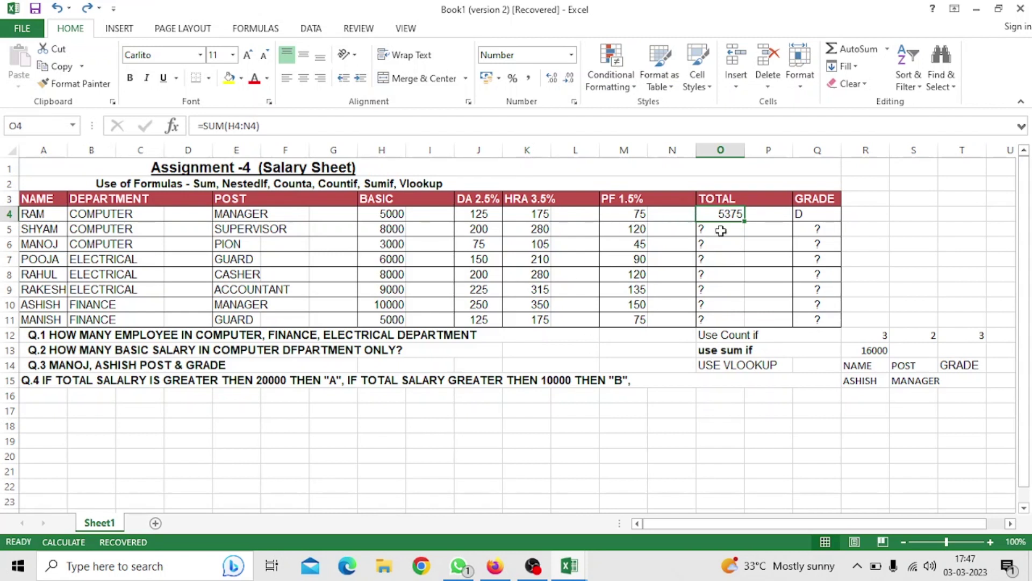
Change O4's total to =SUM(H4:N4)-M4 so PF is deducted, giving 5300
left_click(273, 126)
type("-")
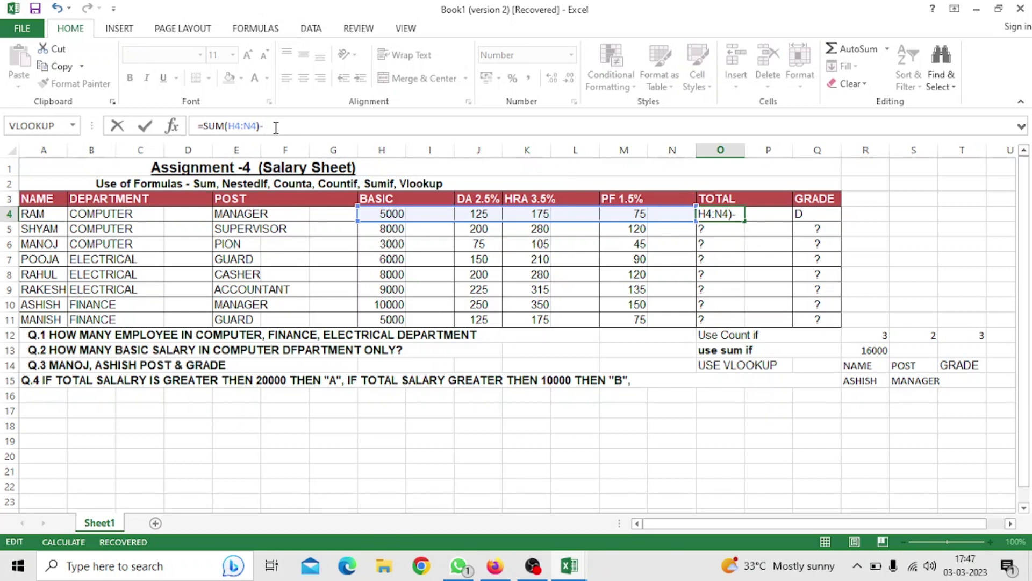
type("M")
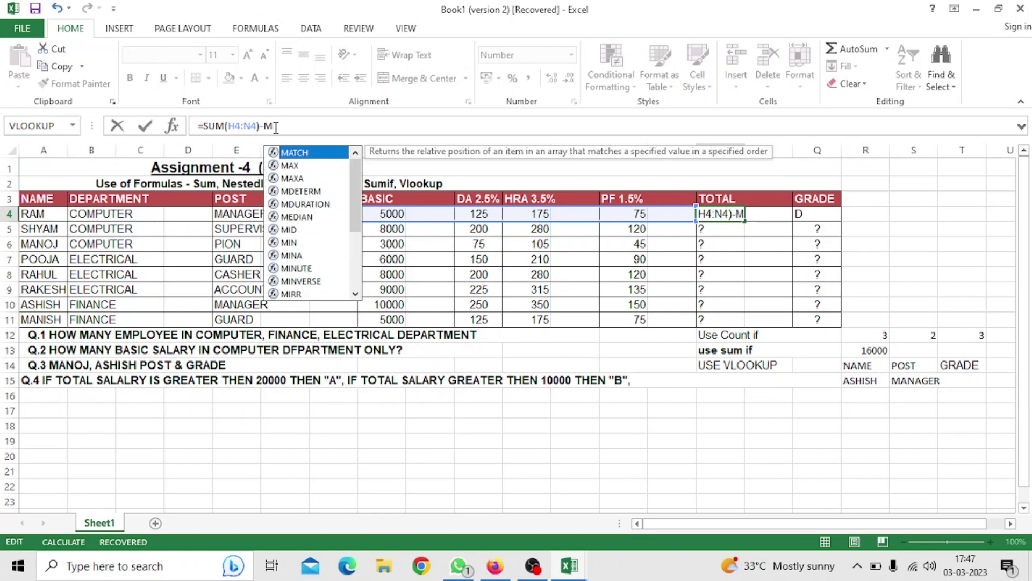
type("4")
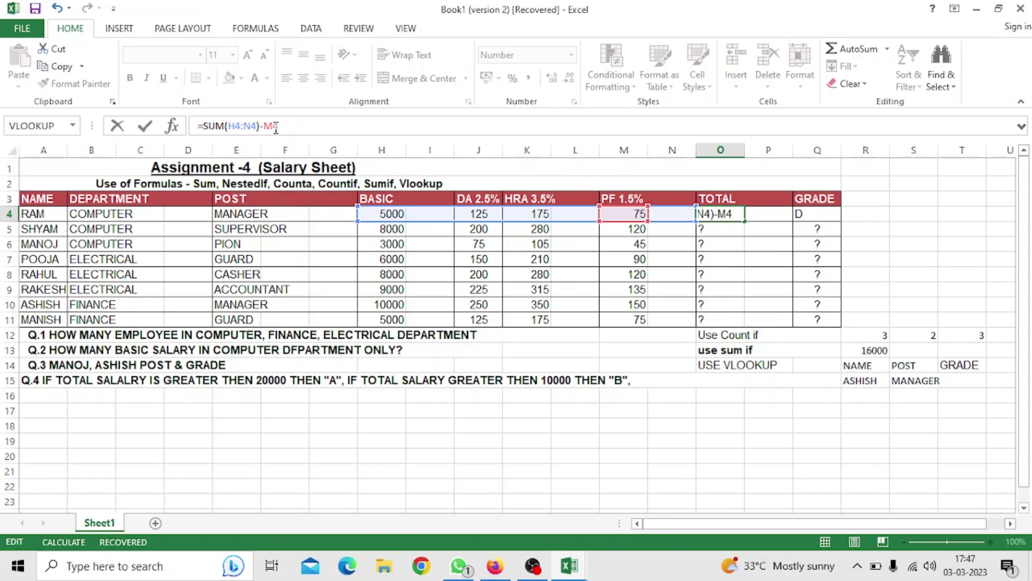
key("Return")
Fill the total formula down O4:O11, producing totals from 3180 up to 10600
left_click(742, 215)
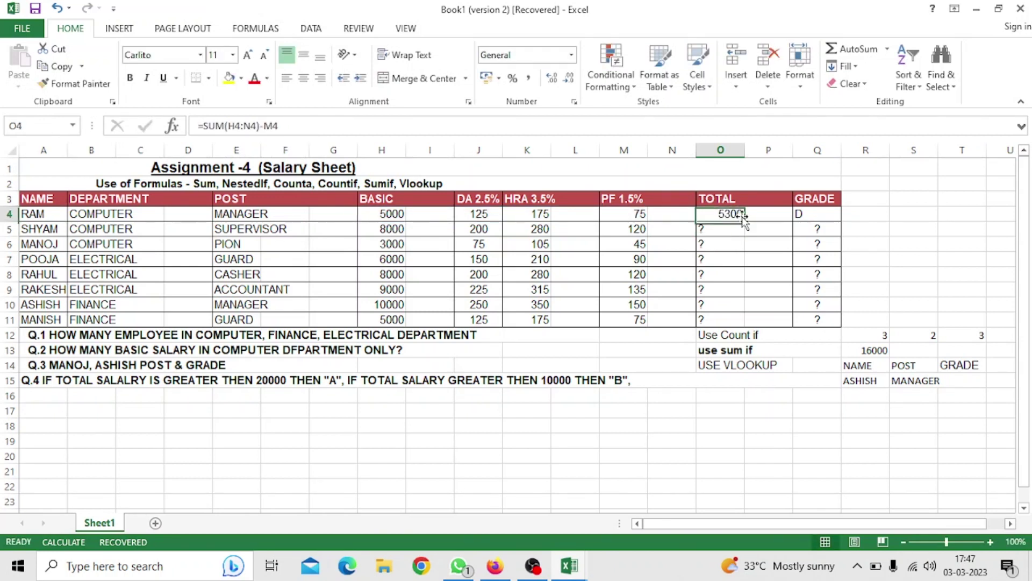
left_click_drag(744, 221, 745, 325)
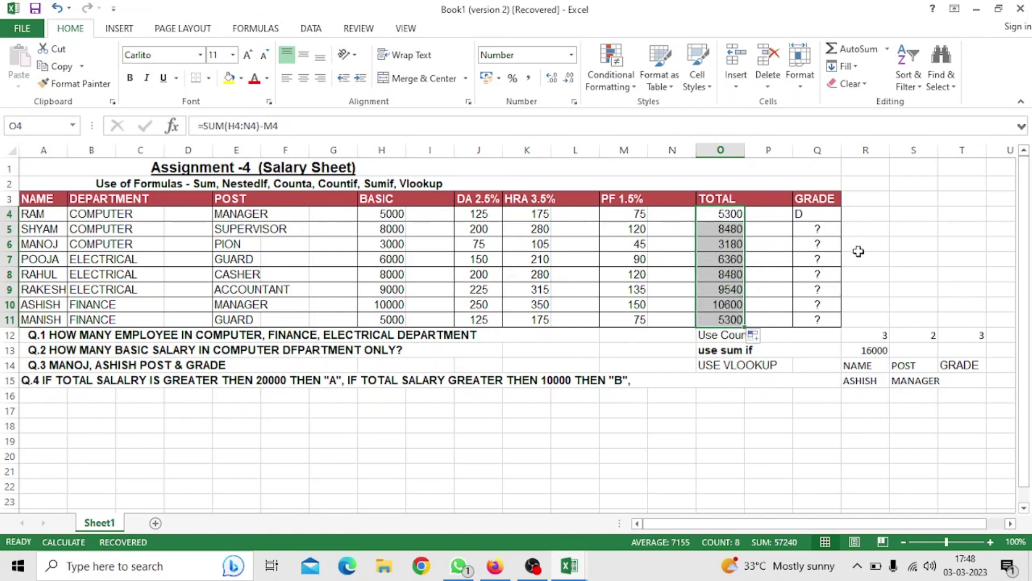
left_click(818, 228)
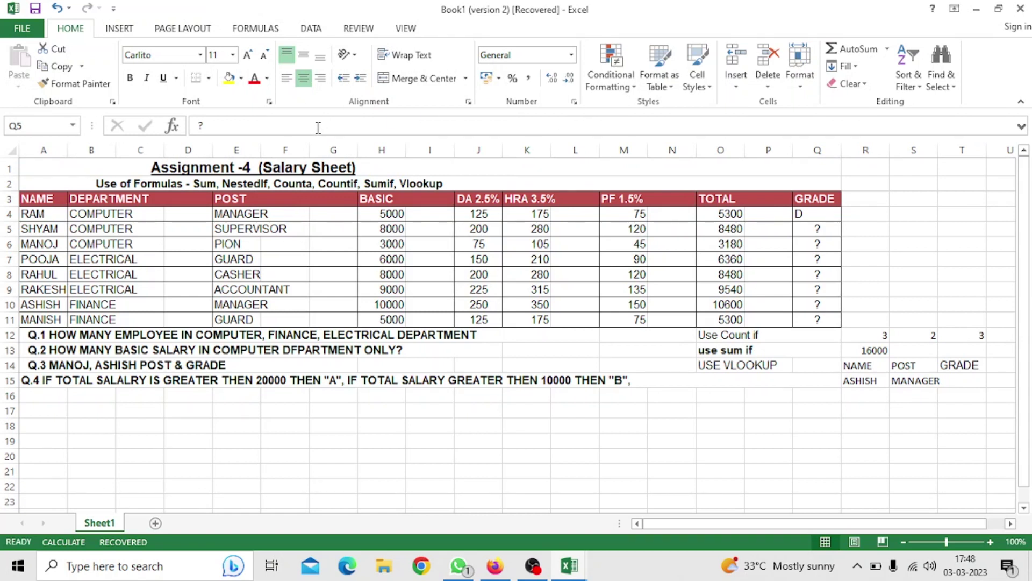
Discard the grade formula accidentally started in Q5, leaving that cell empty
type("=")
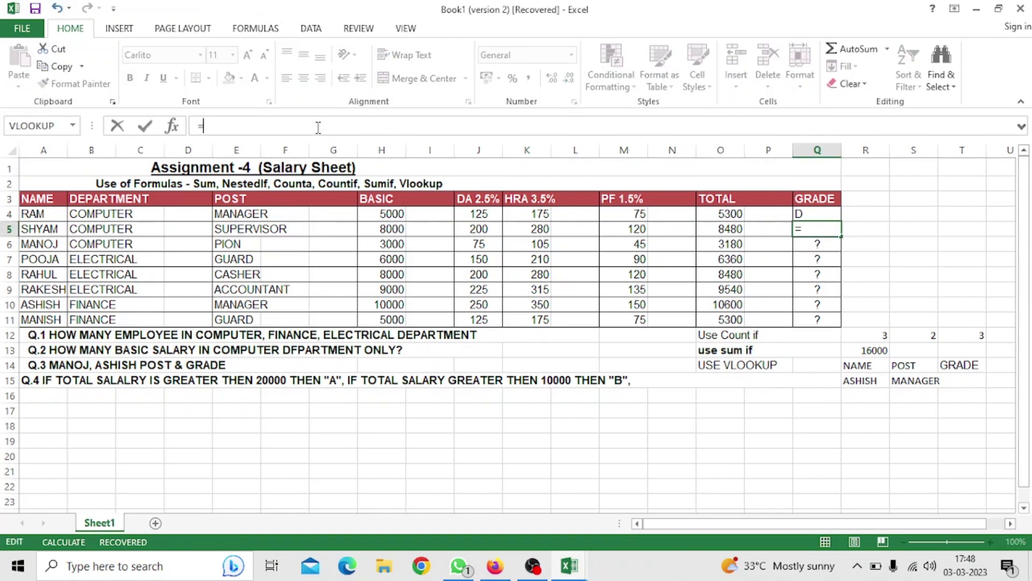
type("IF")
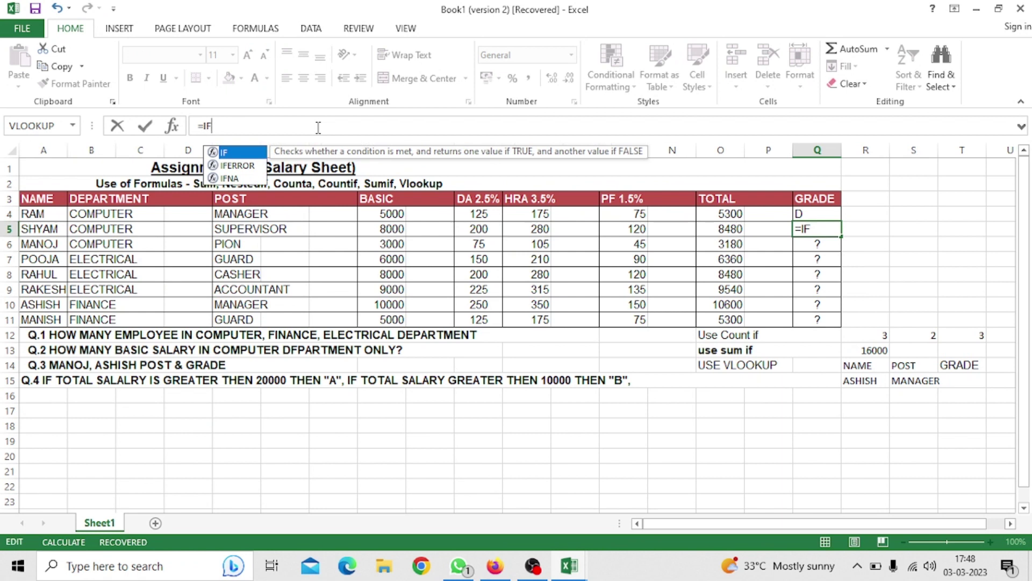
type("(")
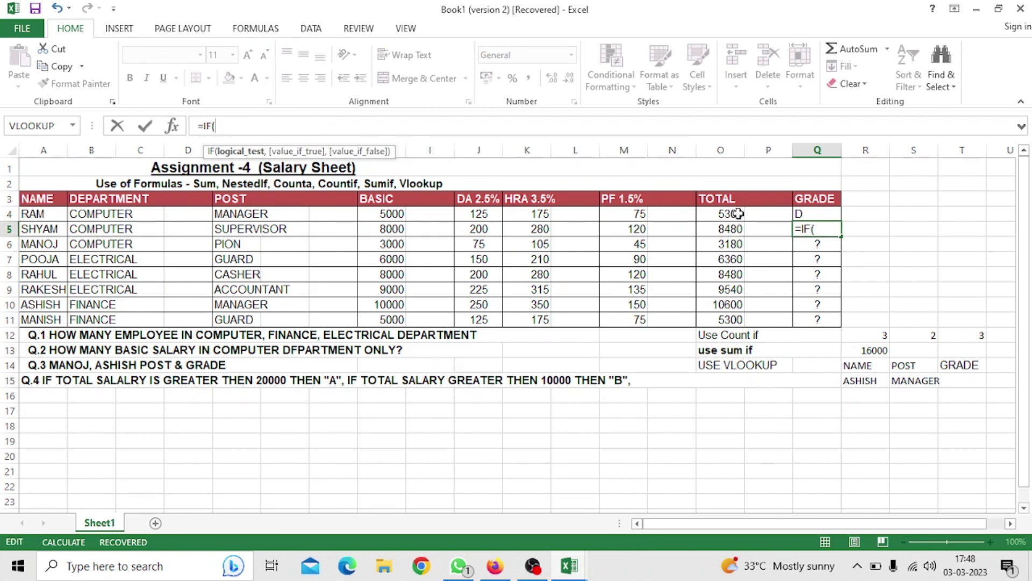
left_click(826, 229)
key("BackSpace")
key("Escape")
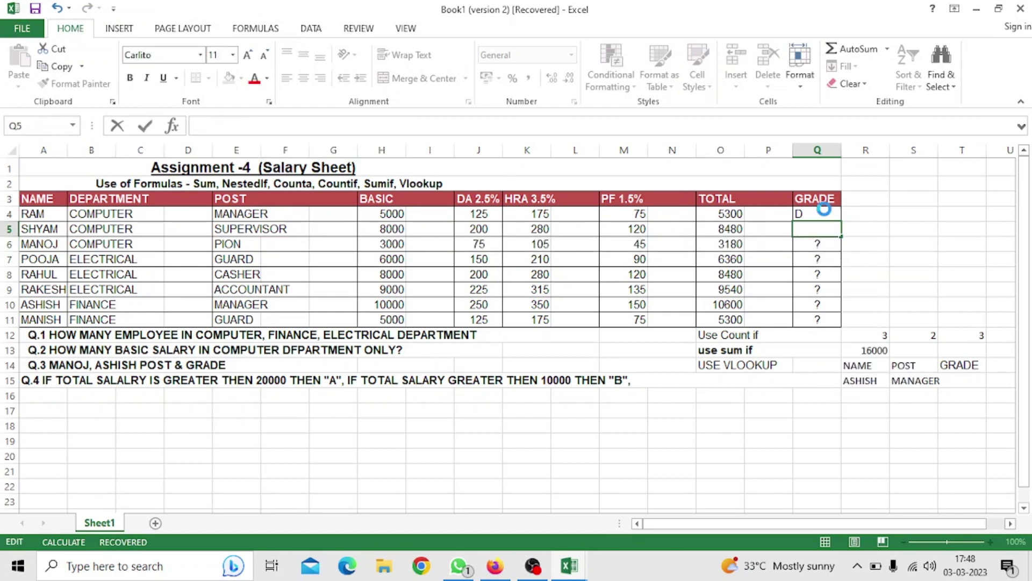
In Q4, start a nested IF on O4: above 20000 gives "A", above 10000 gives "B"
left_click(797, 214)
key("BackSpace")
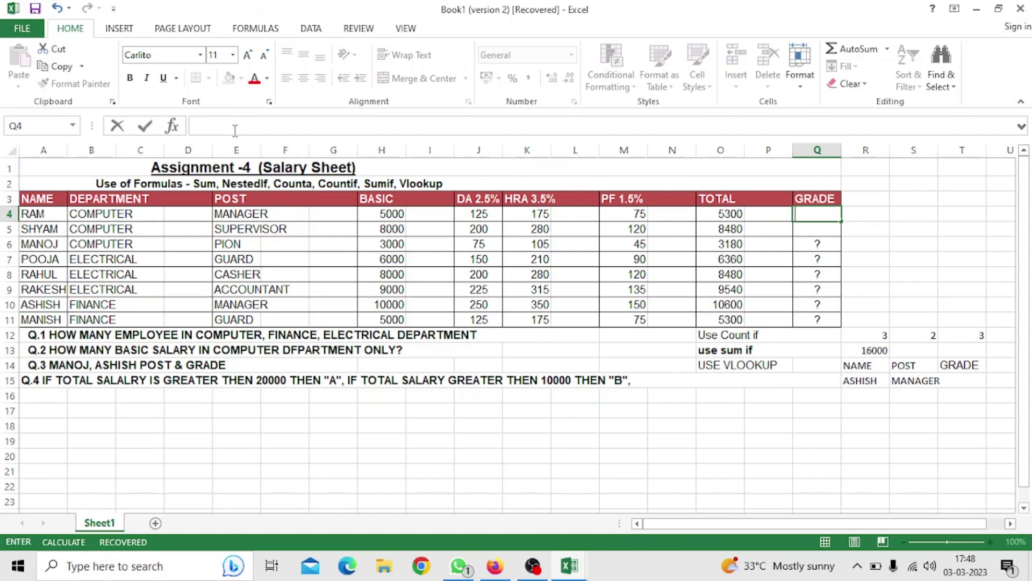
type("=IF(")
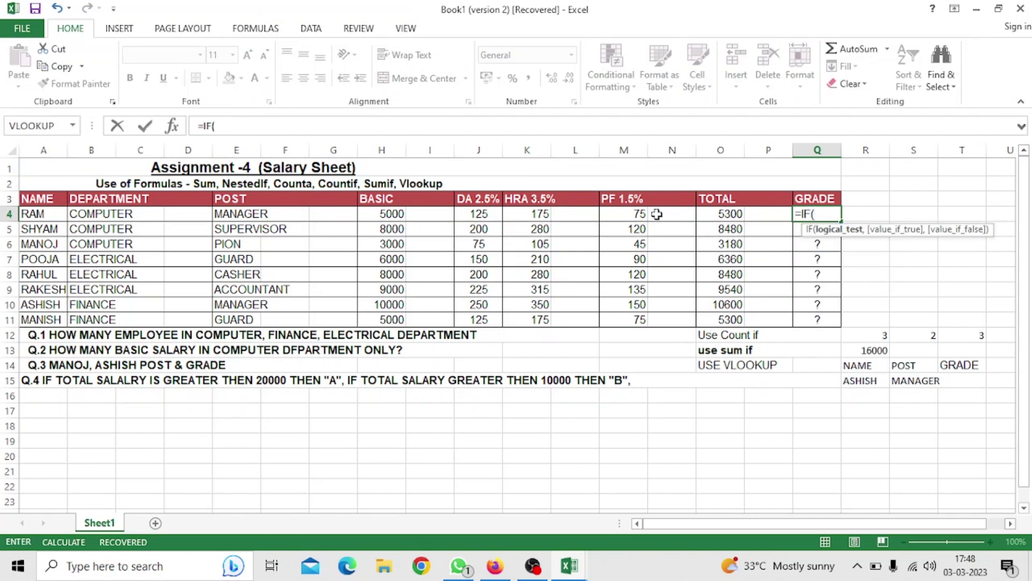
left_click(708, 205)
left_click(710, 211)
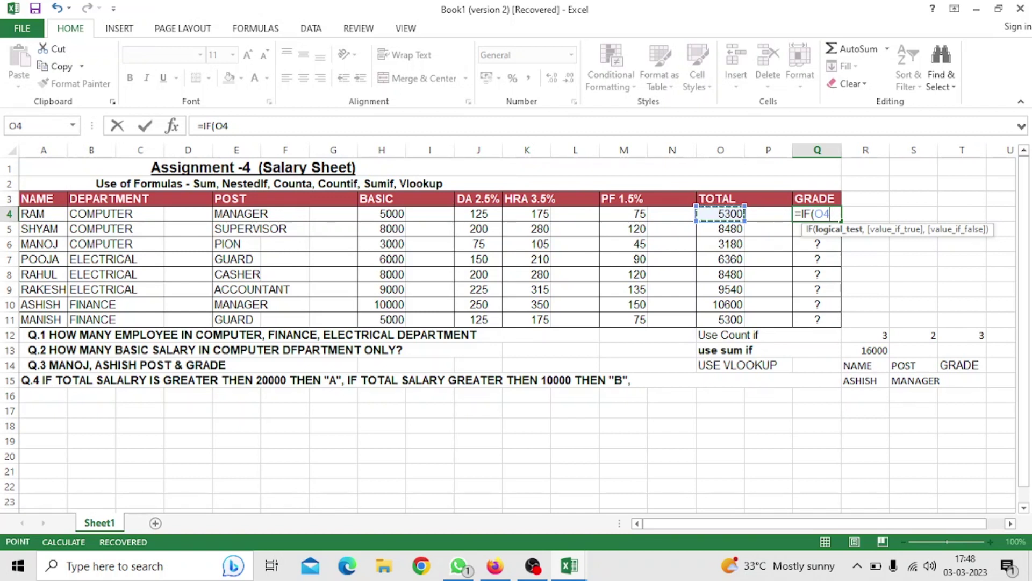
type(">")
type("20000")
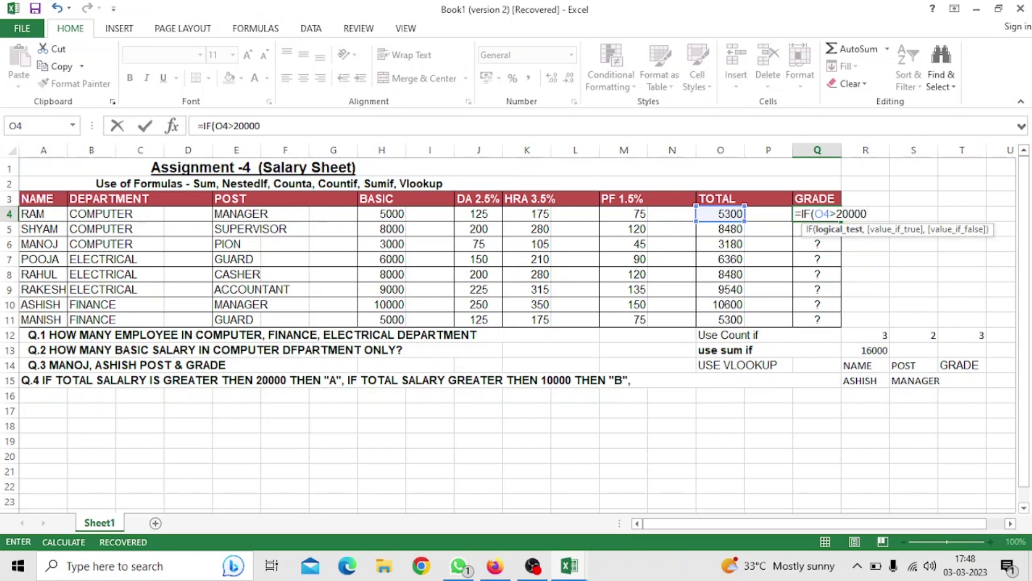
type(",")
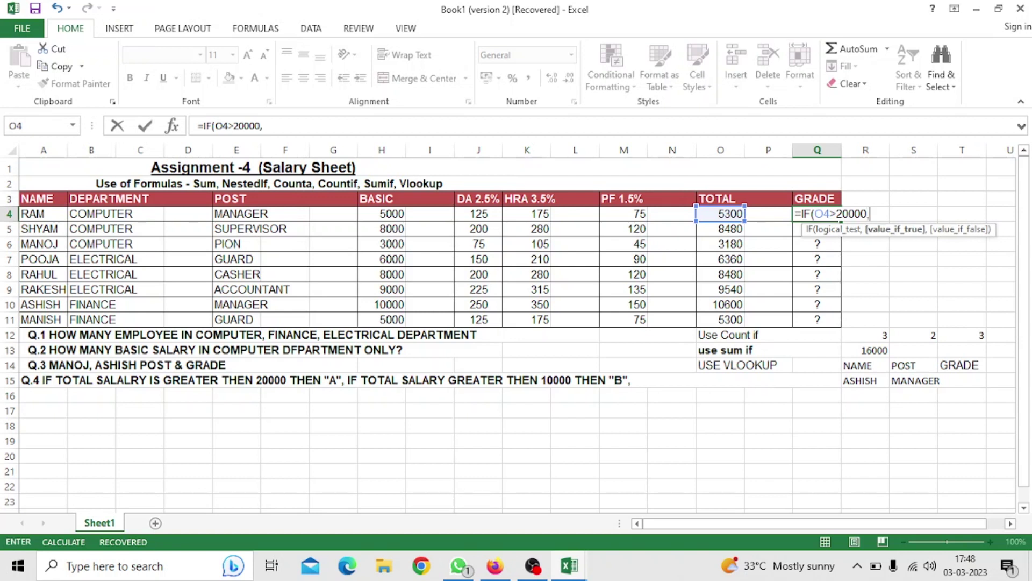
type("\"A\"")
type(",")
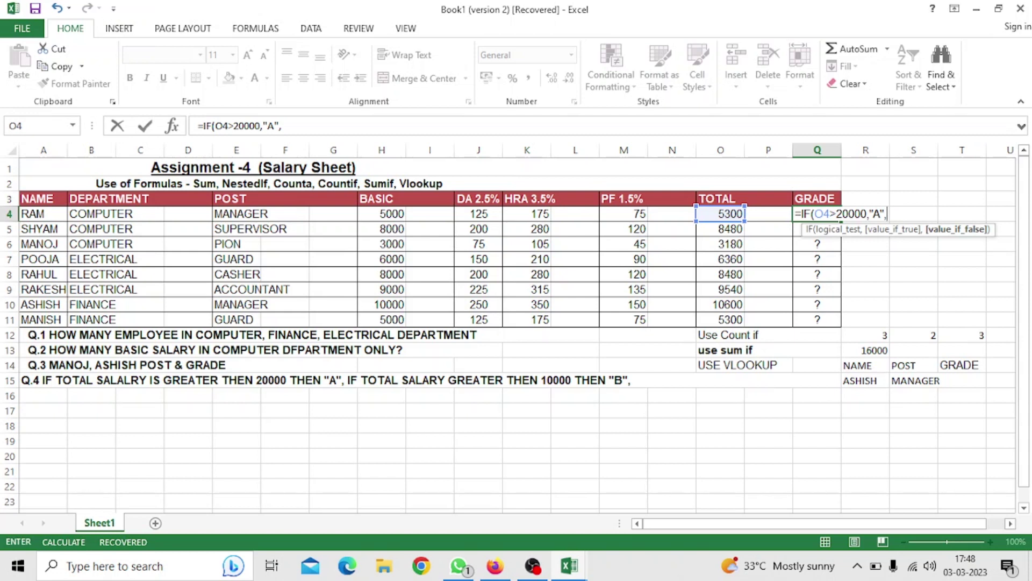
type("IF")
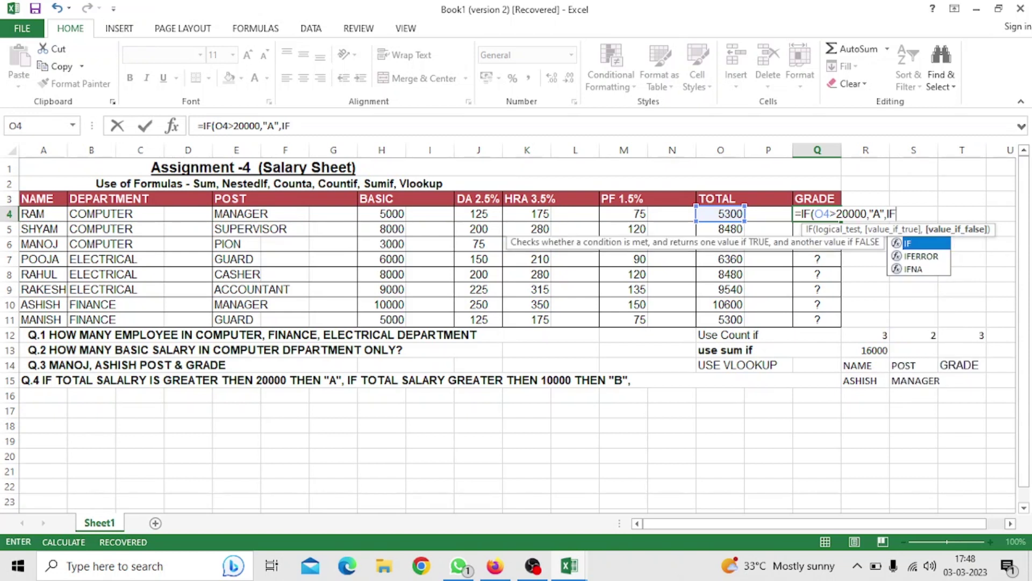
type("(")
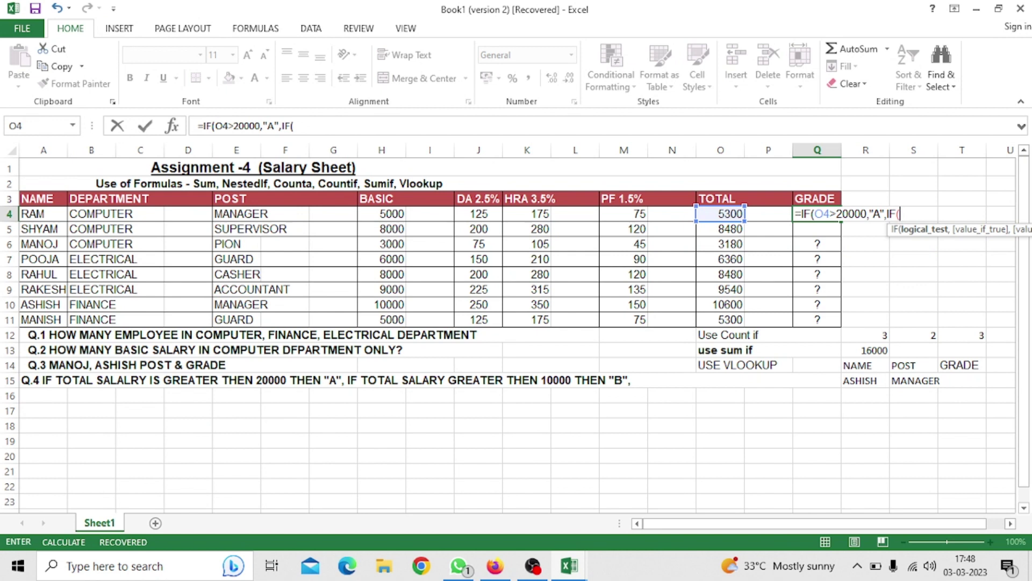
type("H5")
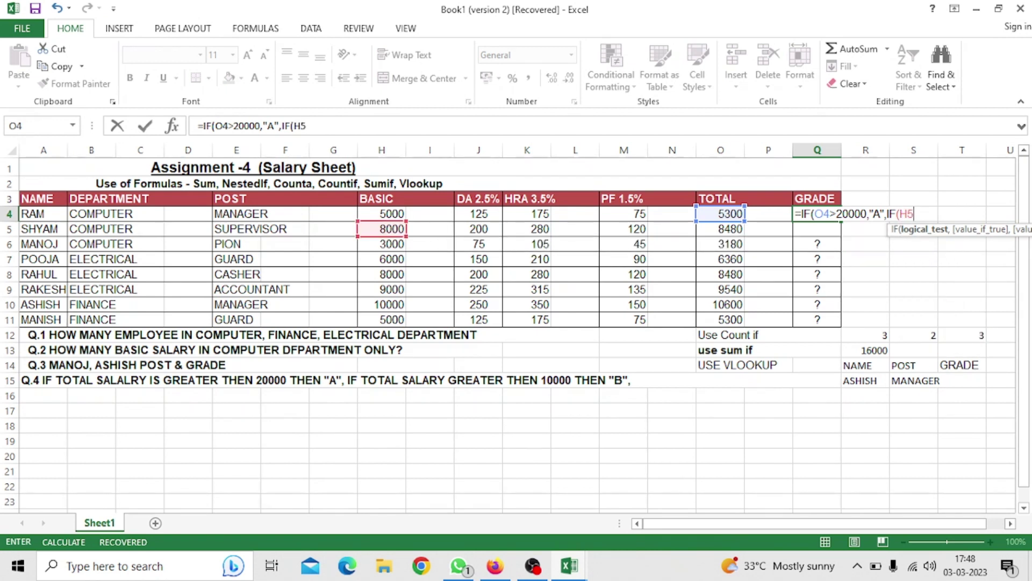
key("BackSpace")
key("BackSpace")
type("O")
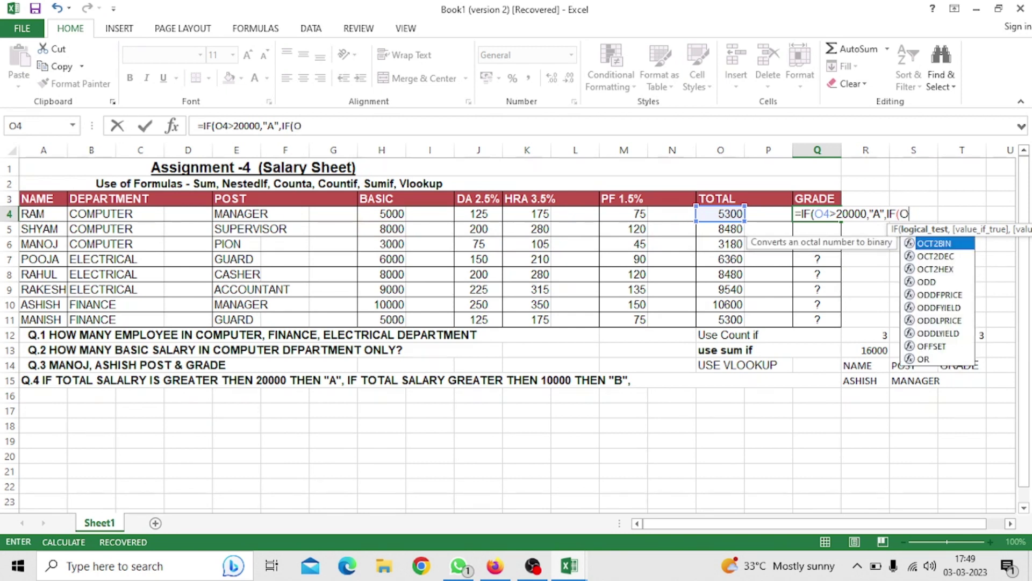
type("4")
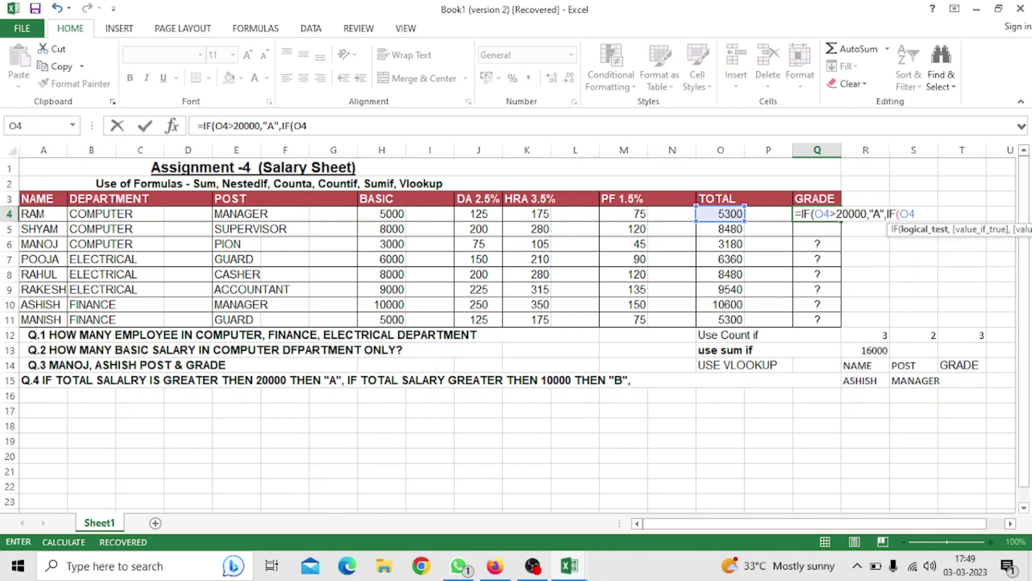
type(">10000")
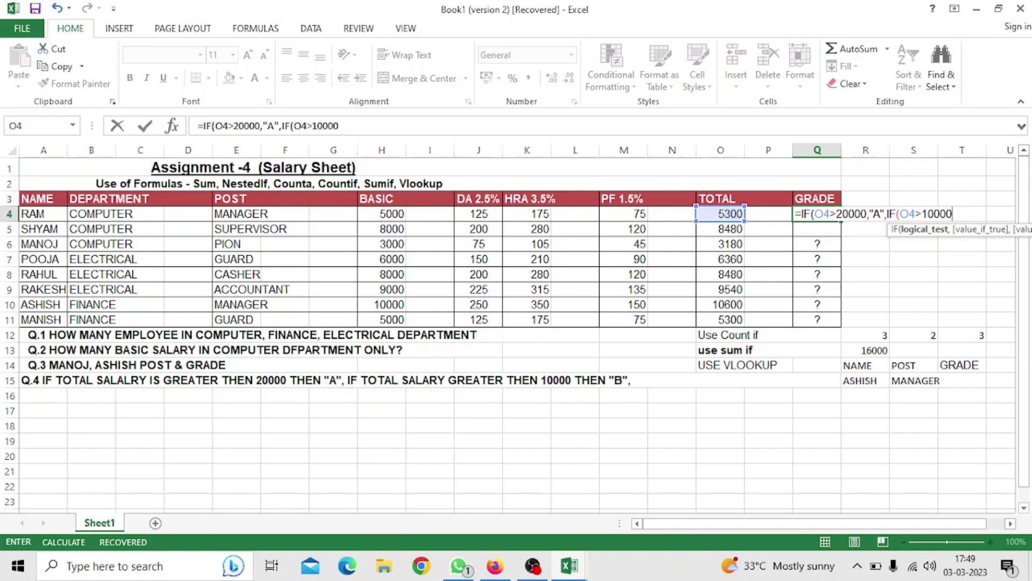
type(",\"")
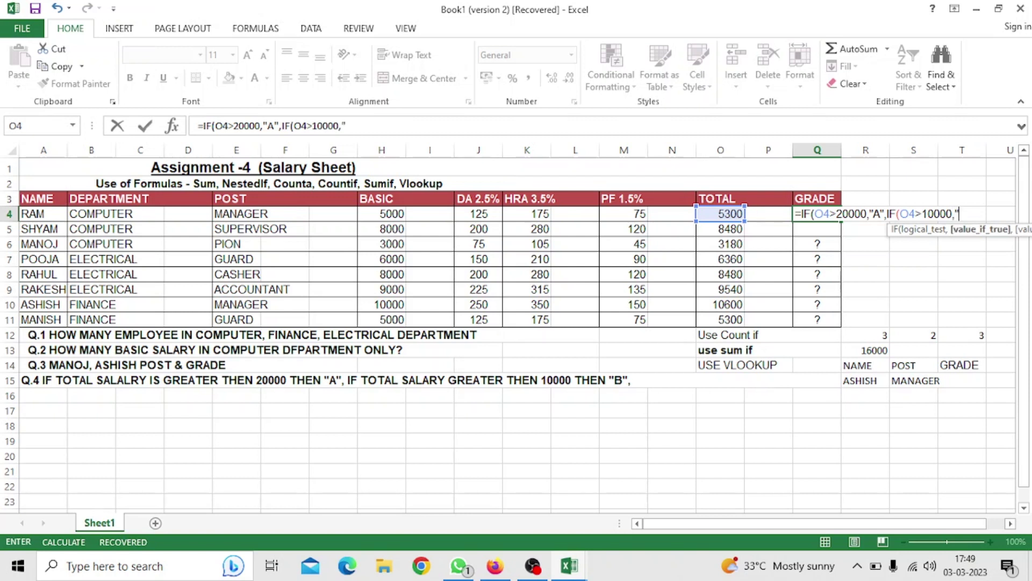
type("B\",")
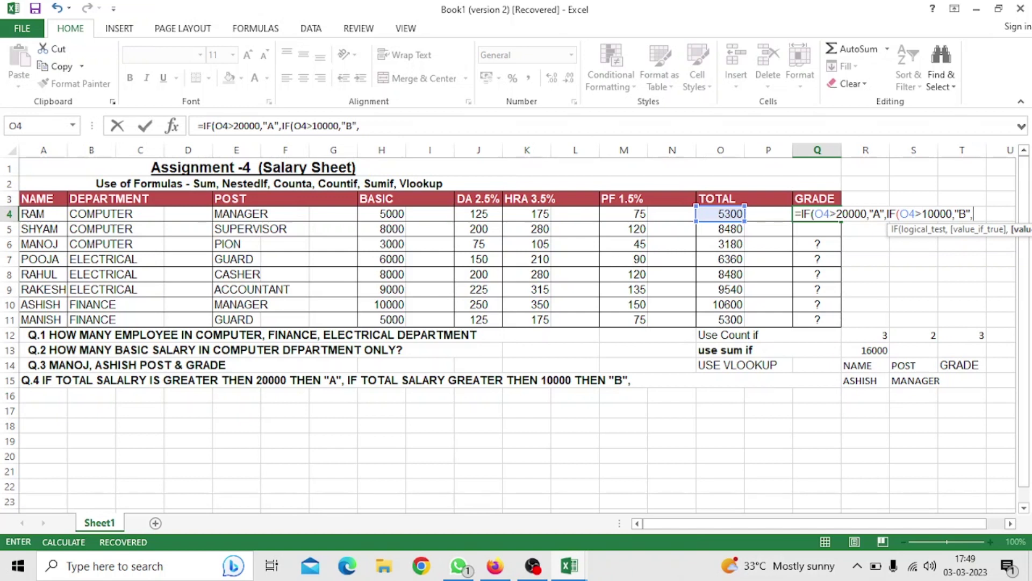
type("IF")
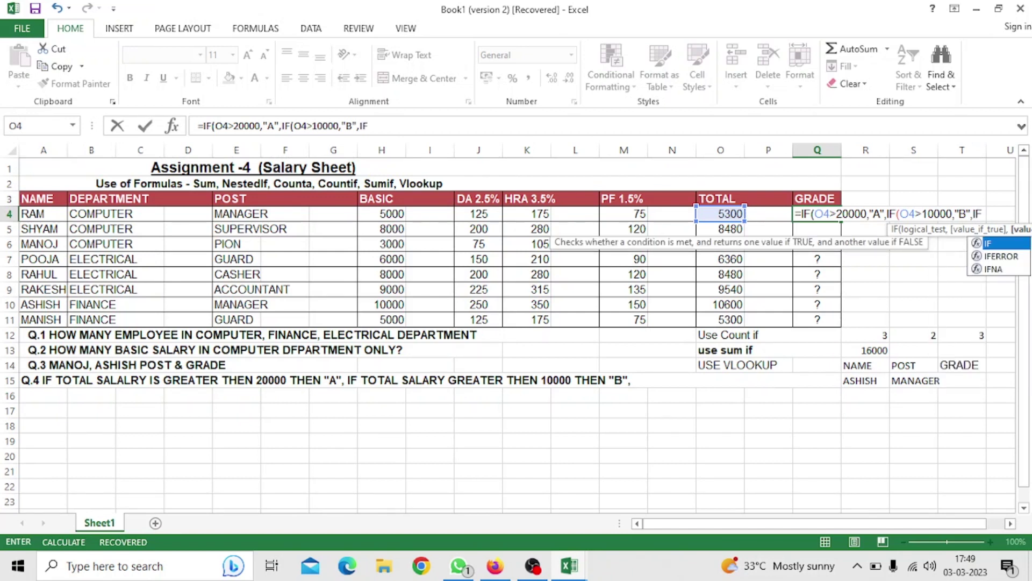
type("(O")
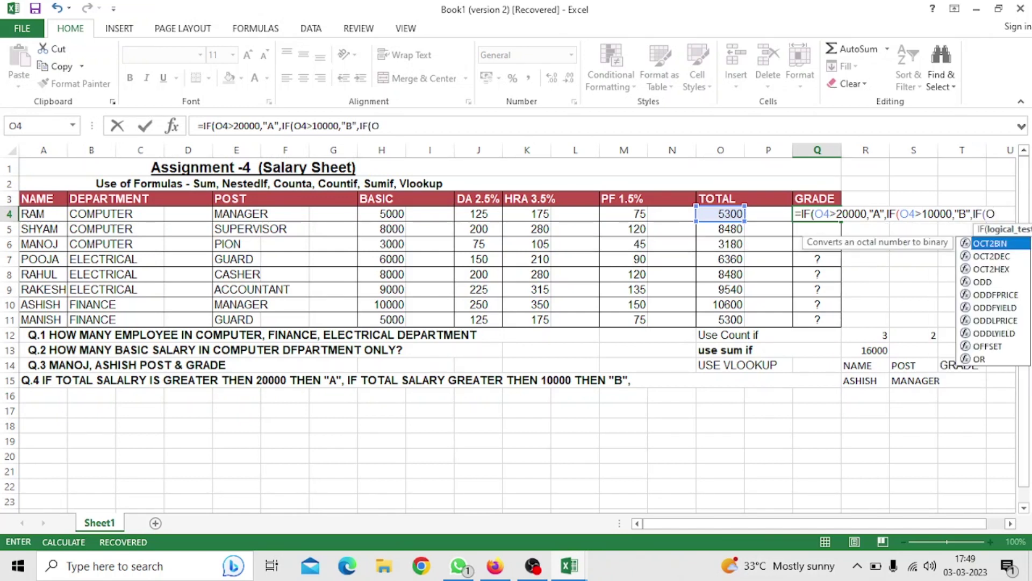
type("4>")
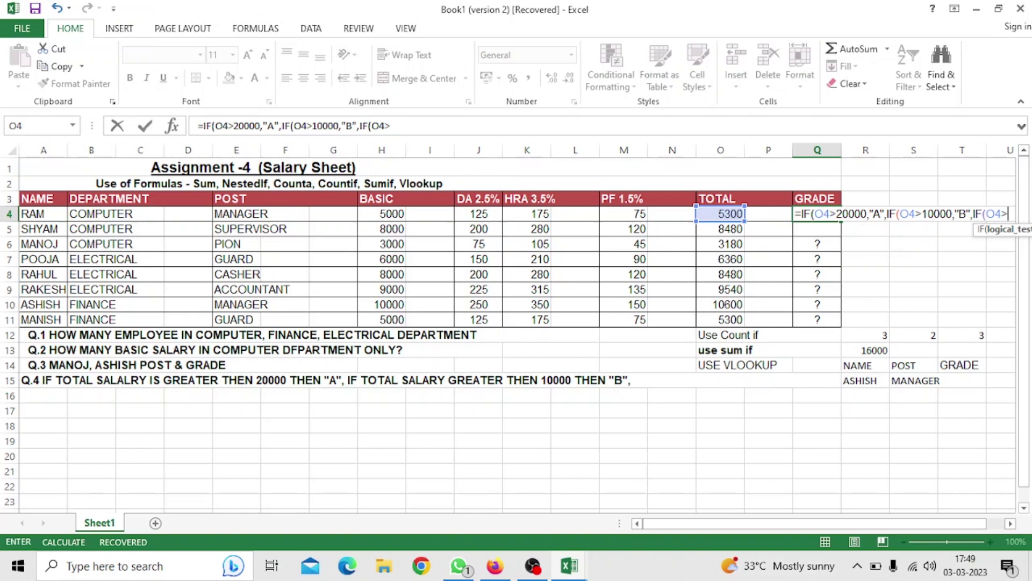
key("Left")
key("Left")
key("Right")
key("Right")
key("Right")
key("Right")
key("Right")
key("Right")
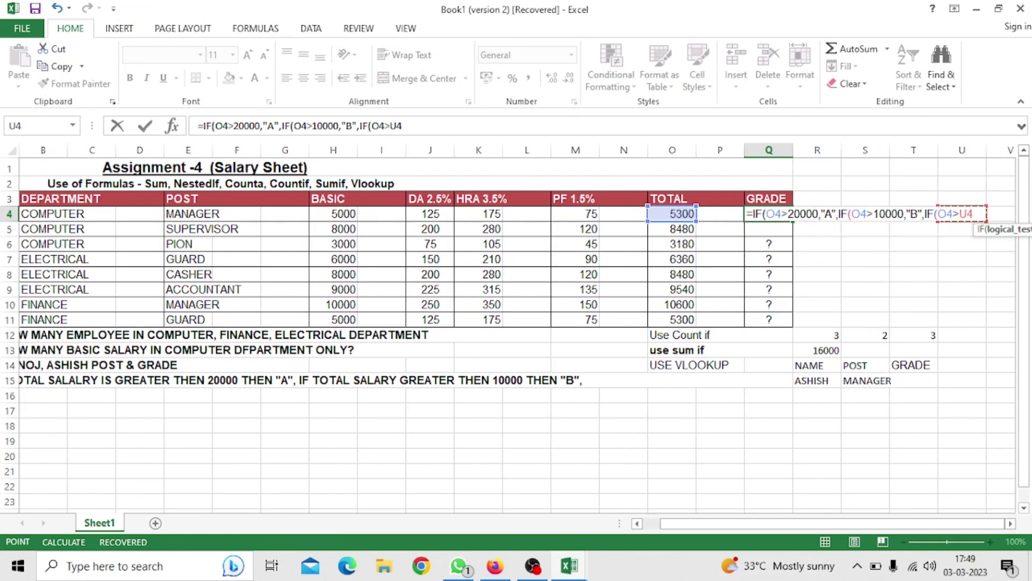
Complete the formula with "C" and "D" branches and accept Excel's parenthesis correction, showing D
key("BackSpace")
key("BackSpace")
type("10000")
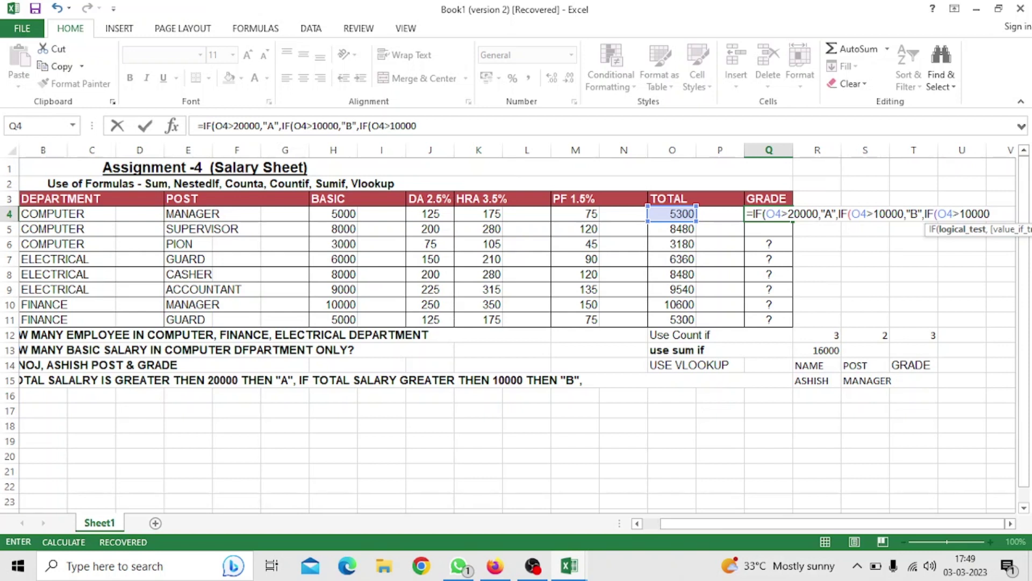
type(",\"")
type("C")
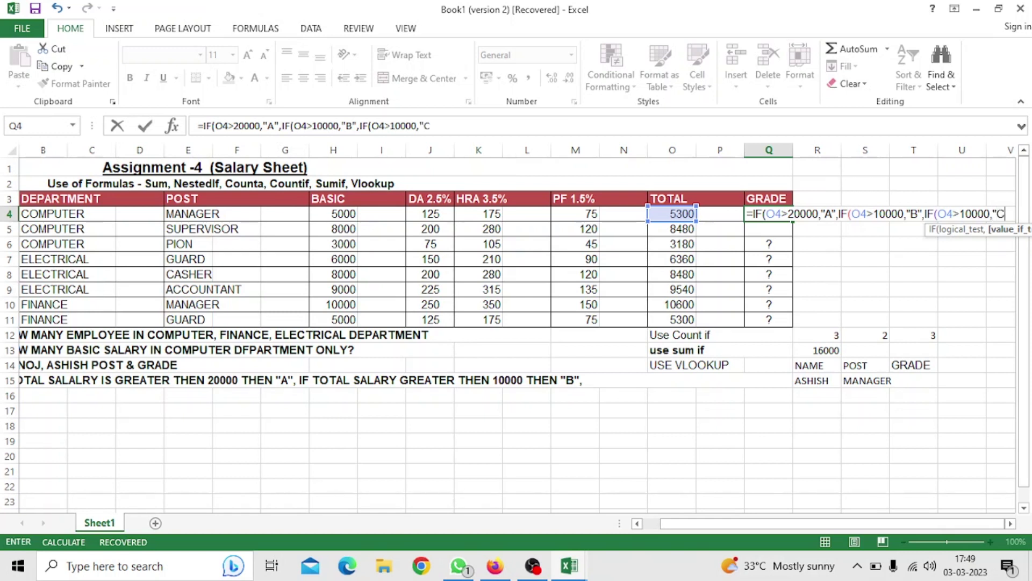
type("\",I")
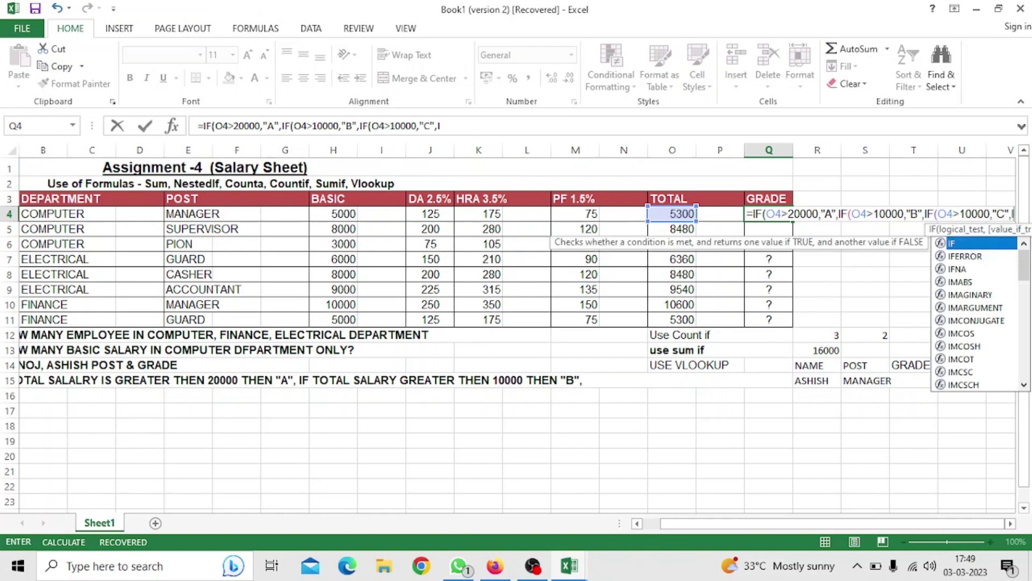
type("F(O4>5000")
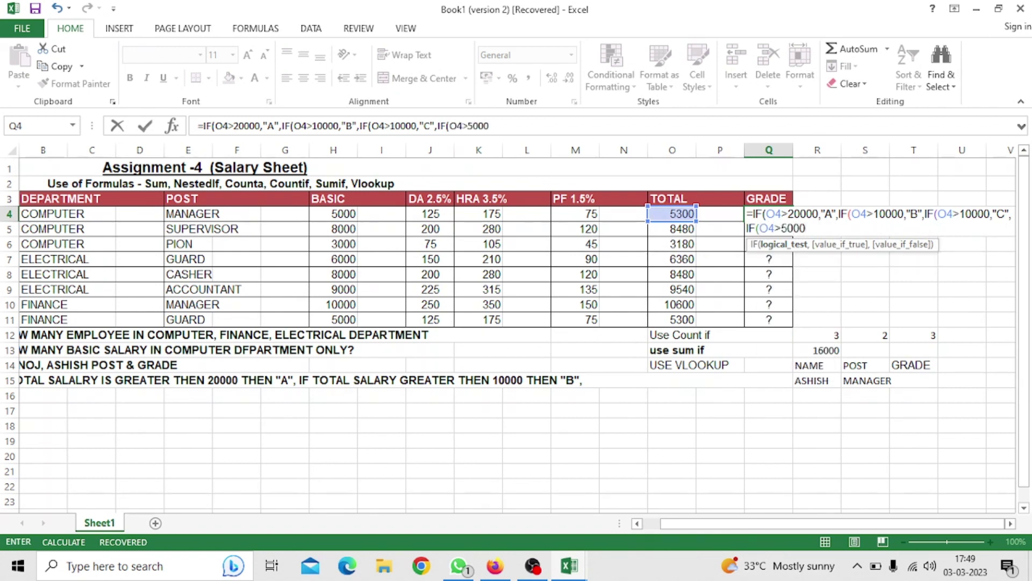
key("BackSpace")
key("BackSpace")
key("BackSpace")
key("BackSpace")
key("BackSpace")
key("BackSpace")
key("BackSpace")
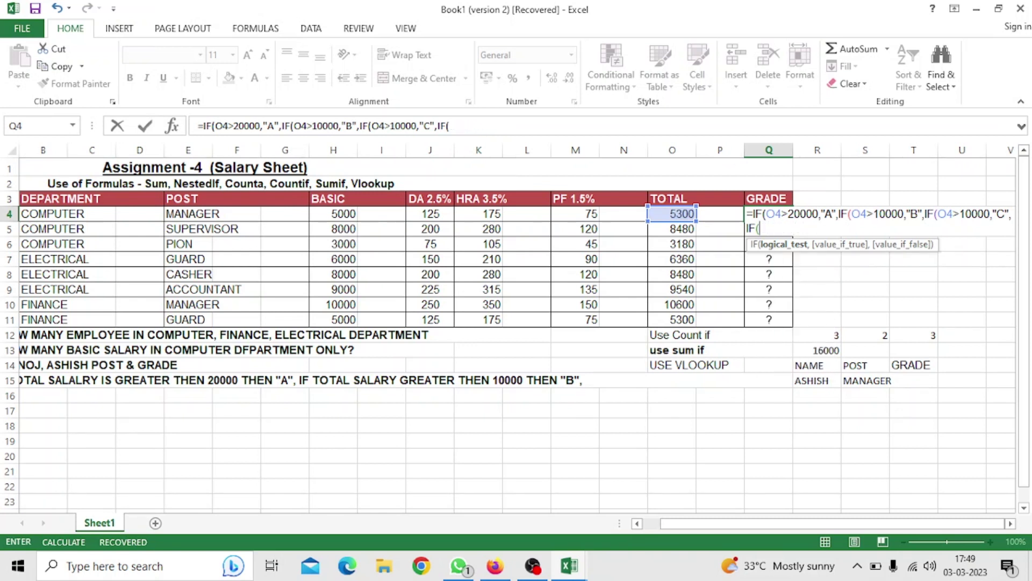
key("BackSpace")
key("BackSpace")
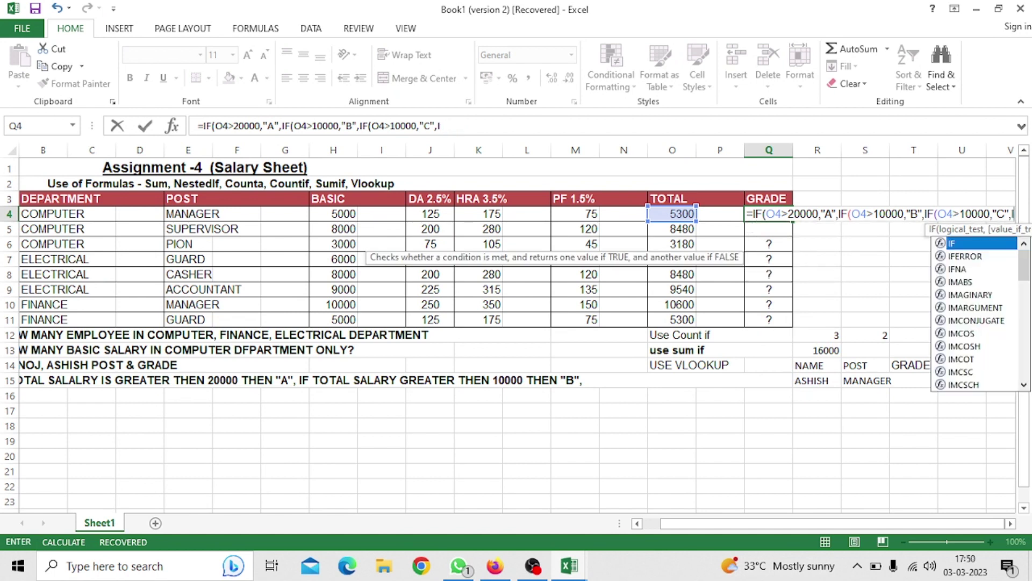
key("BackSpace")
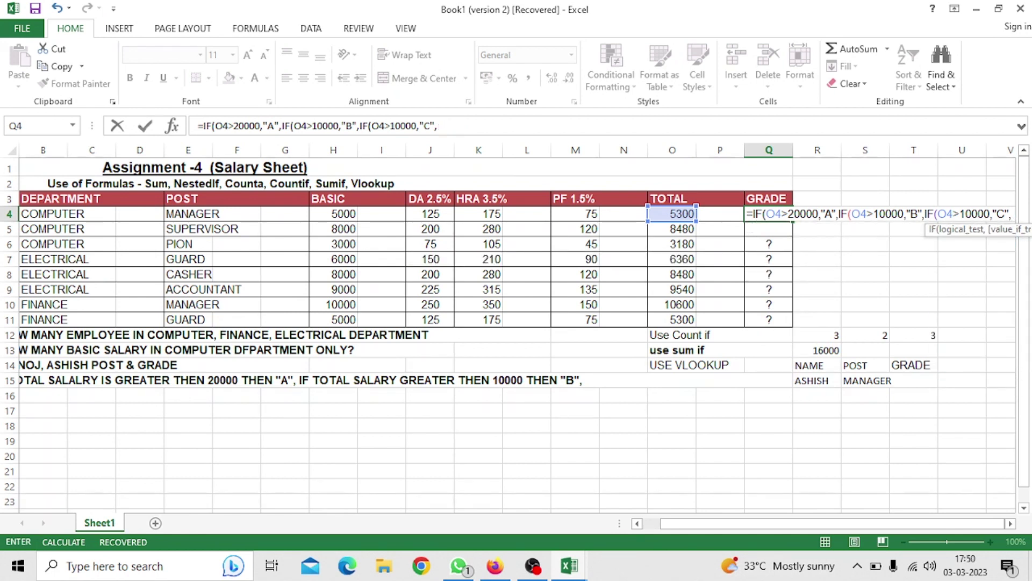
type("\"D")
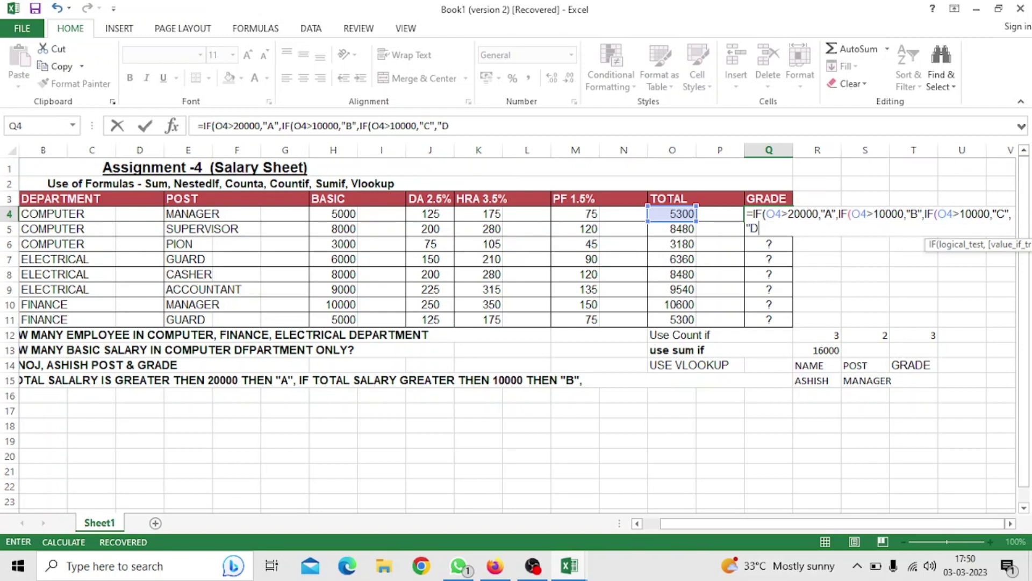
type("\")")
key("Return")
key("Return")
left_click(721, 213)
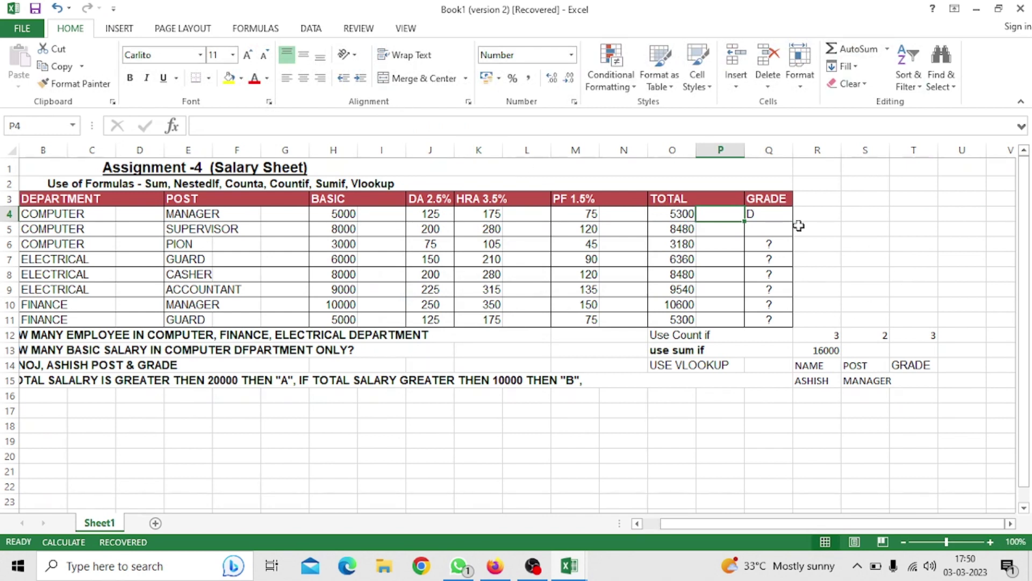
Raise the B-grade threshold in Q4's formula from 10000 to 15000
left_click(779, 215)
left_click(341, 127)
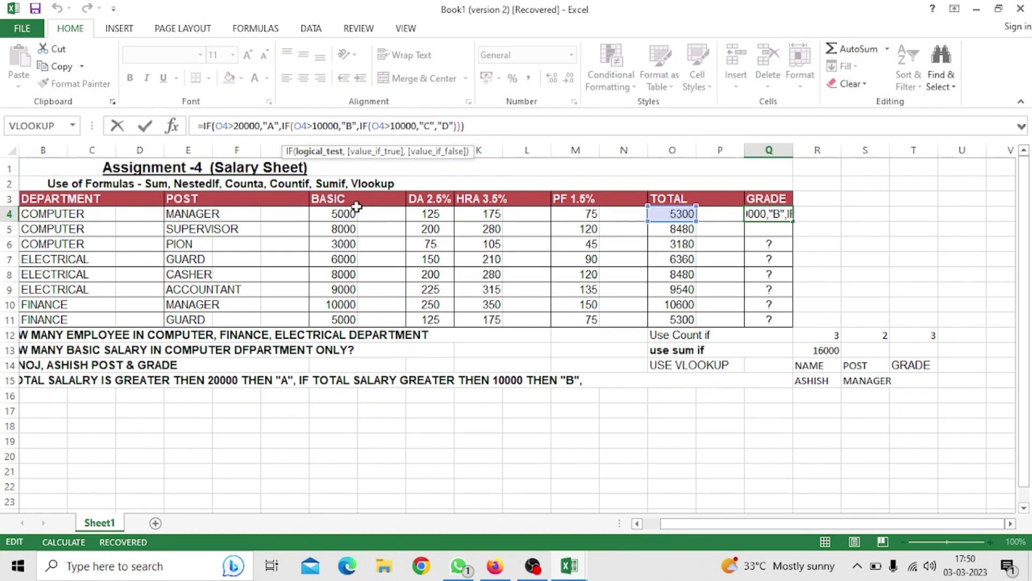
key("BackSpace")
key("BackSpace")
key("BackSpace")
type("5000")
key("Right")
key("Right")
key("Right")
key("Right")
key("Right")
key("Right")
key("Right")
key("Right")
key("Right")
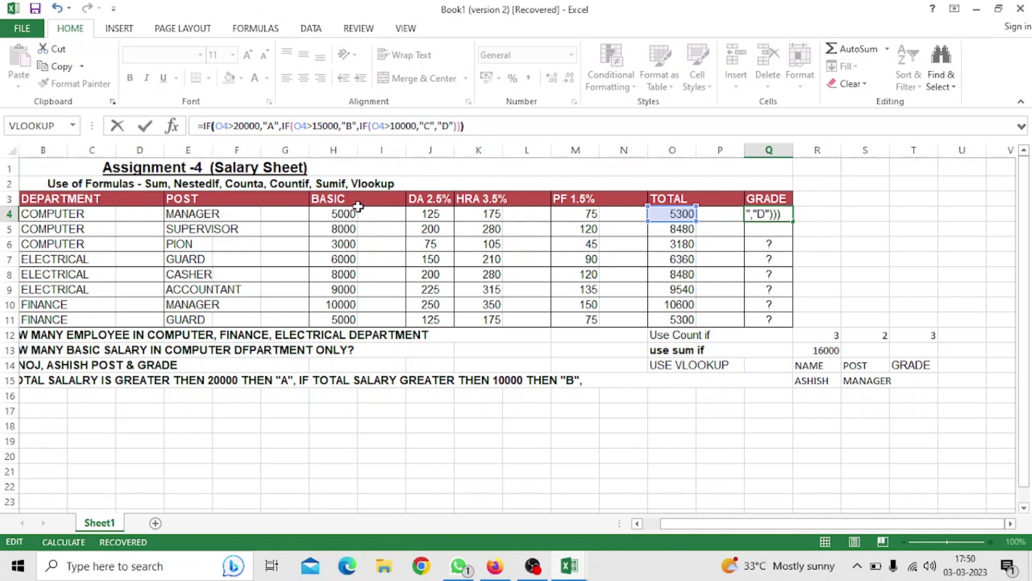
key("Return")
Fill the grade formula down Q4:Q11, giving D everywhere except C for 10600
left_click(788, 215)
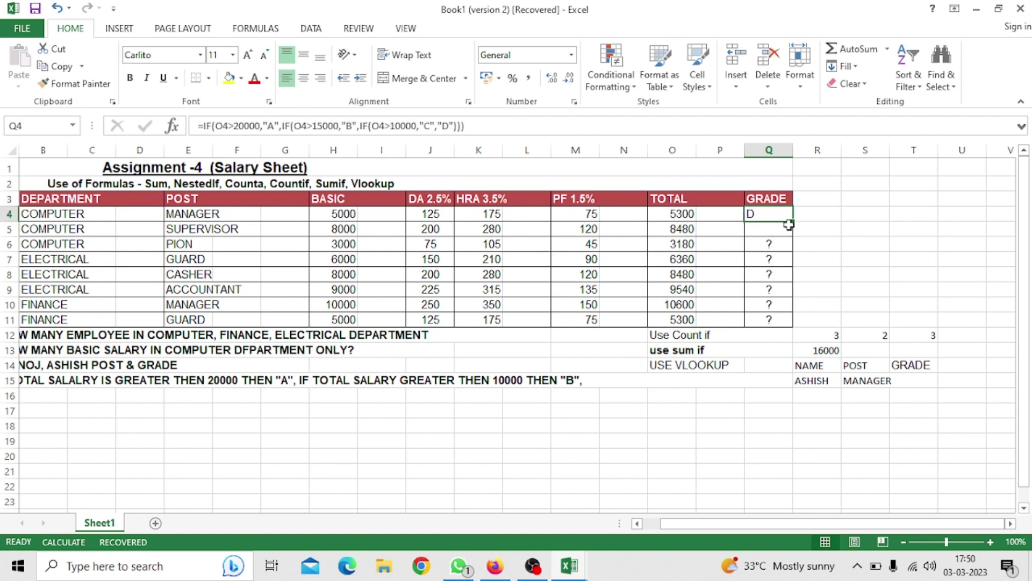
left_click_drag(793, 221, 795, 317)
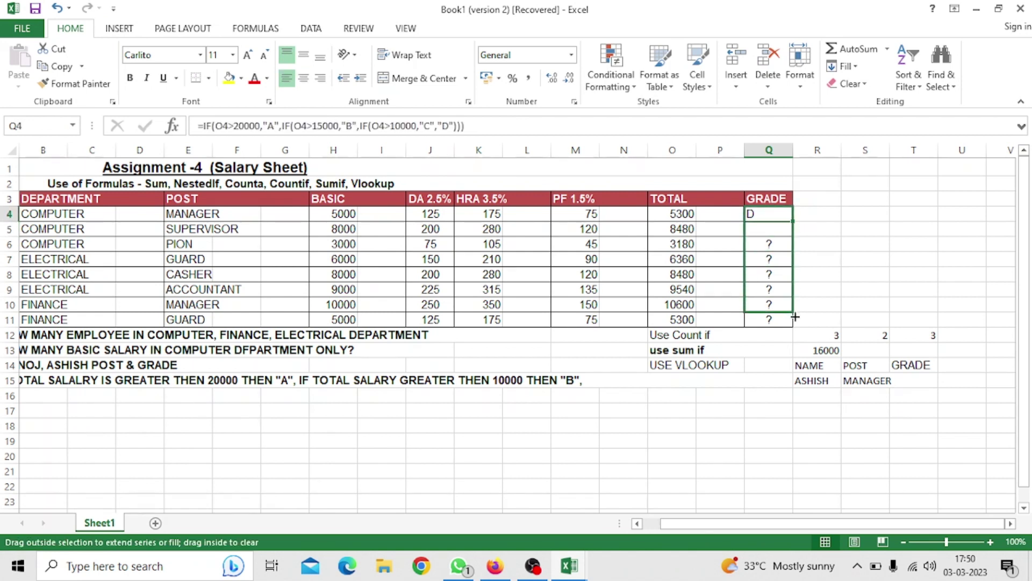
left_click_drag(796, 319, 795, 325)
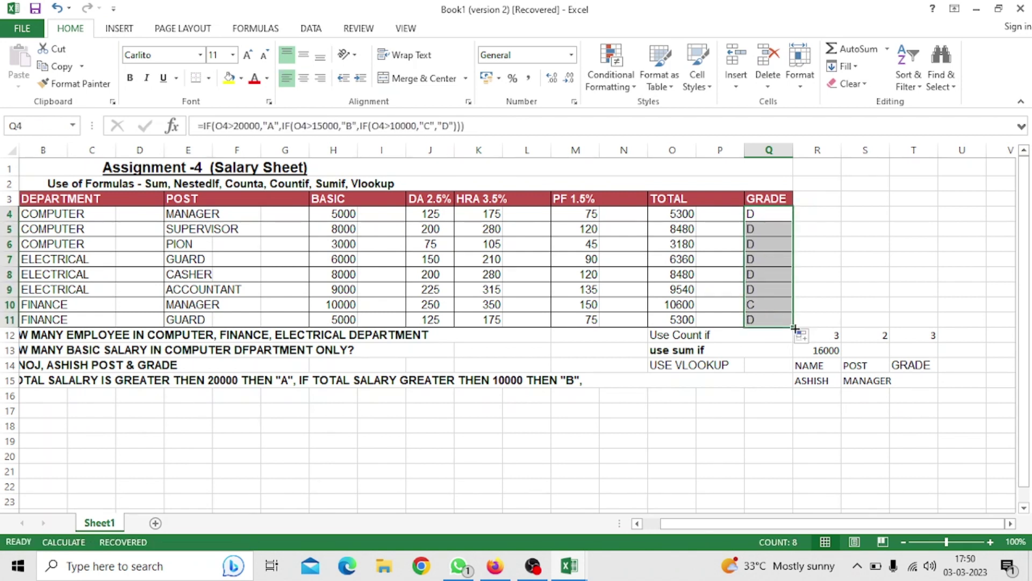
left_click(833, 293)
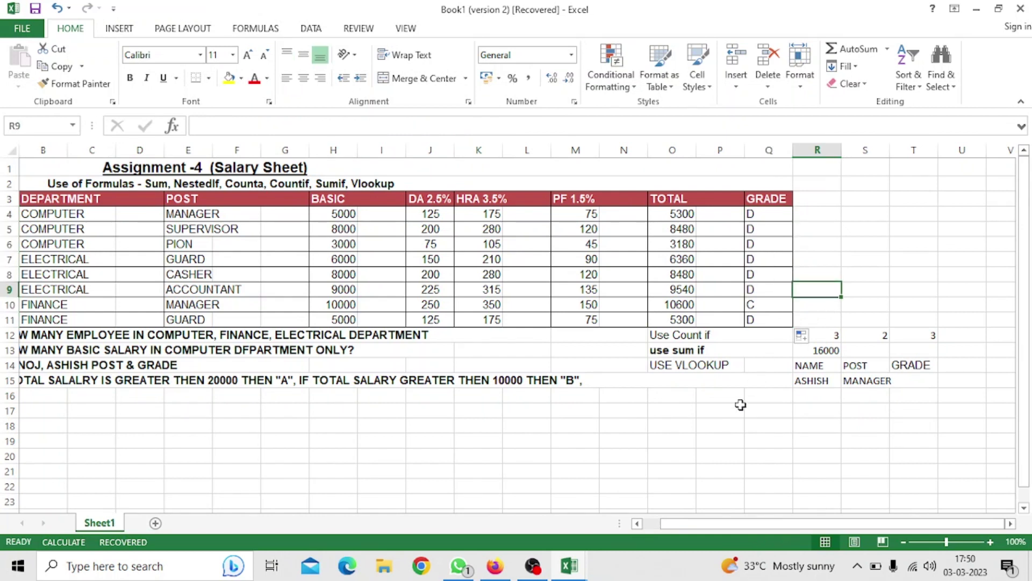
left_click(912, 379)
Enter =VLOOKUP(R15,B4:Q11,17,0) in T15 to fetch the grade; it returns #N/A
double_click(897, 378)
type("=V")
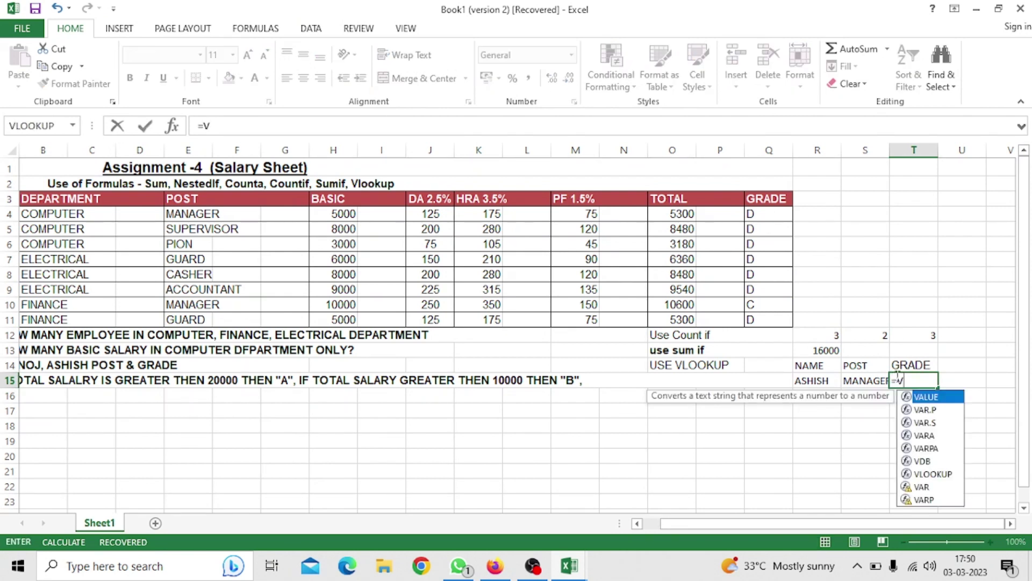
type("L")
key("Tab")
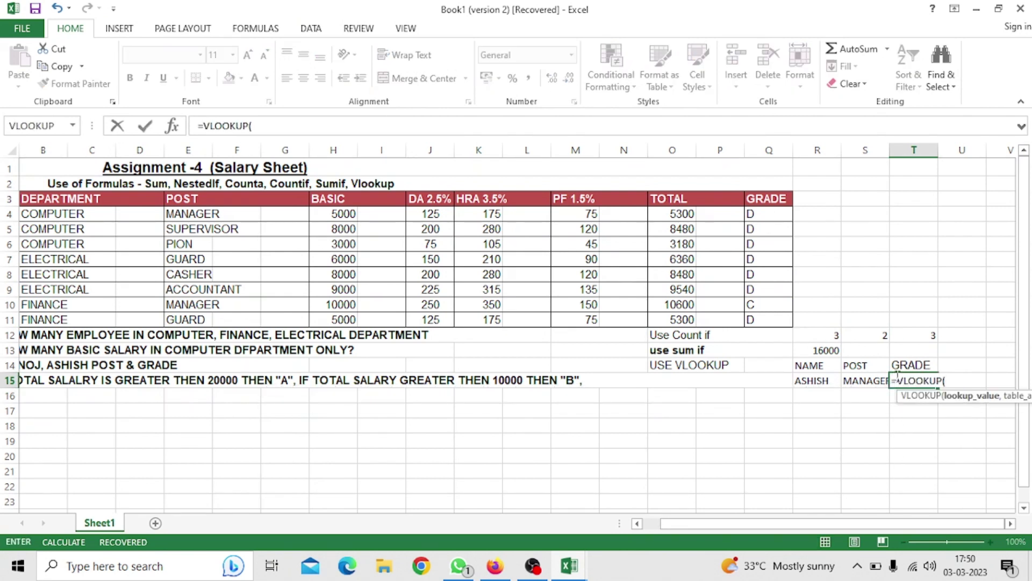
left_click(812, 383)
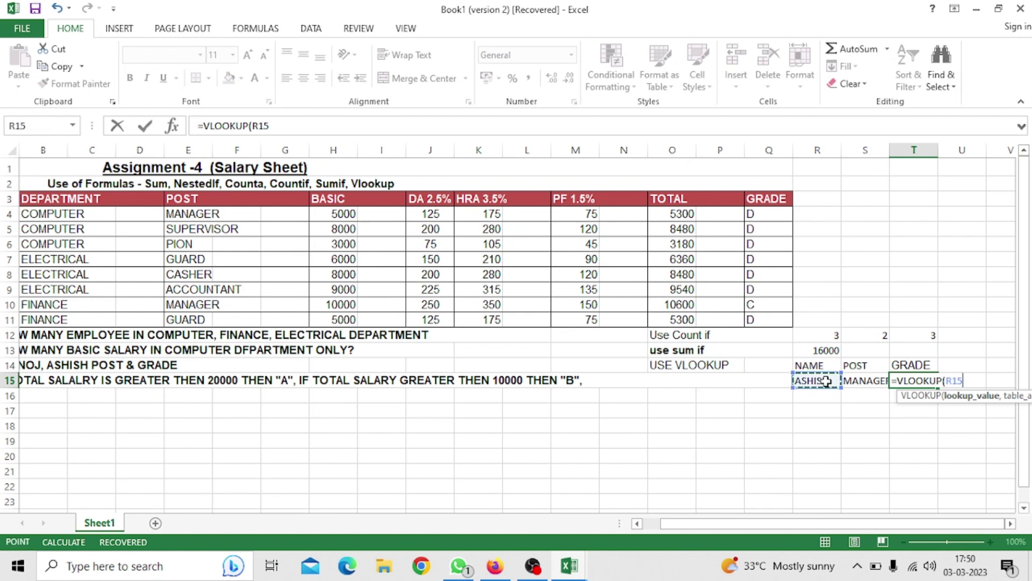
type(",")
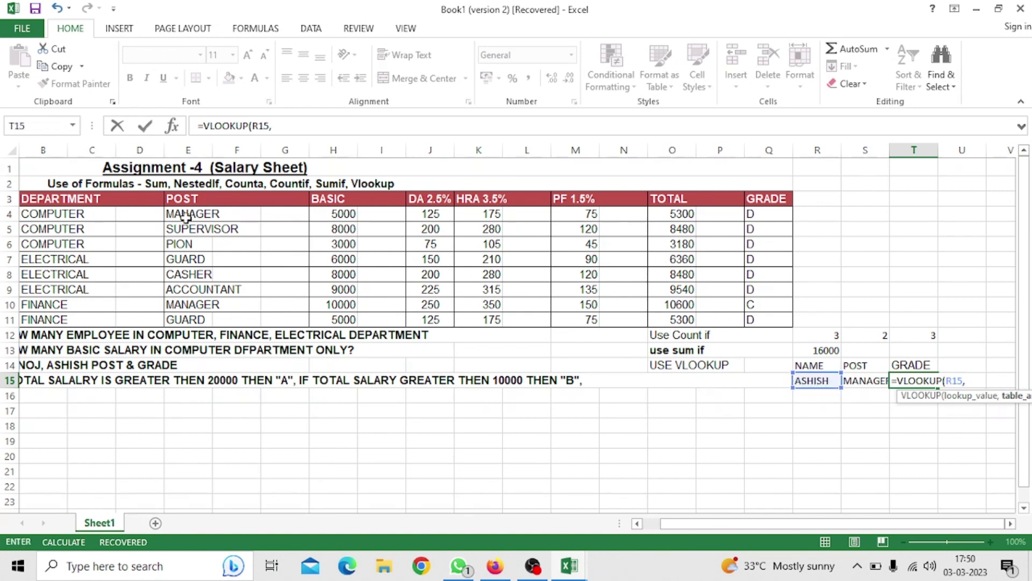
mouse_move(34, 221)
left_mouse_down()
mouse_move(808, 331)
mouse_move(787, 328)
left_mouse_up()
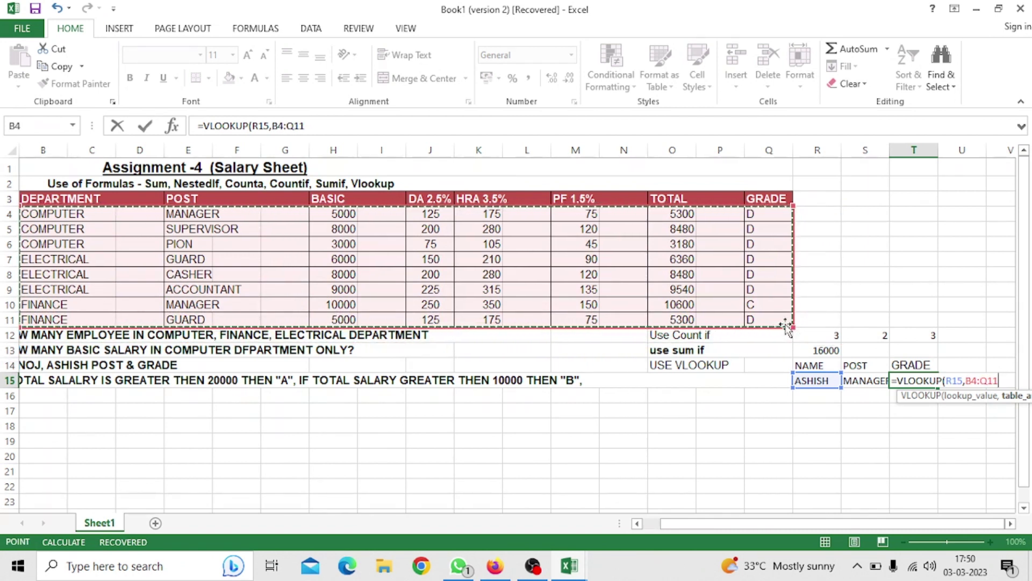
type(",")
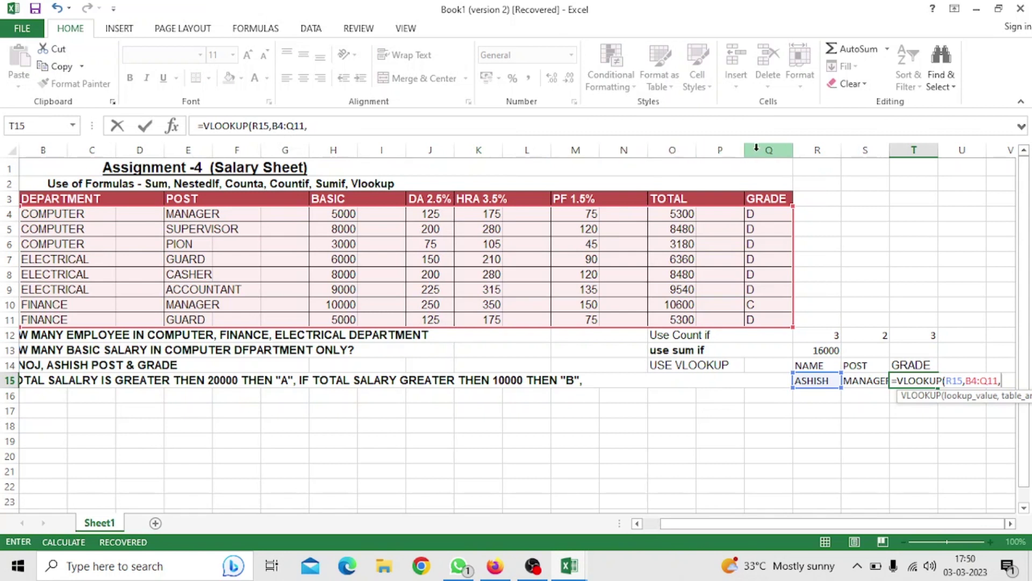
type("17")
type(",0")
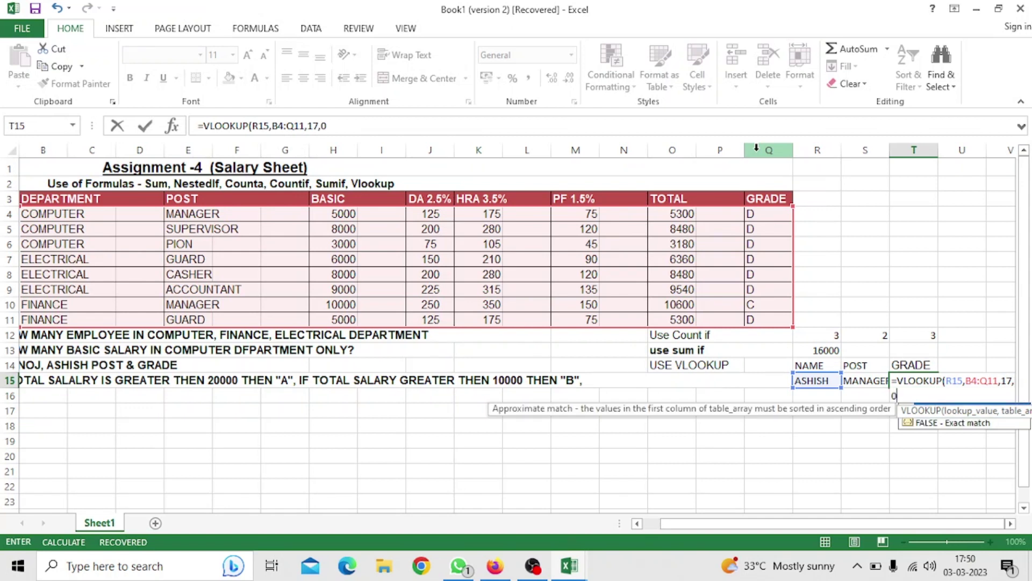
type(")")
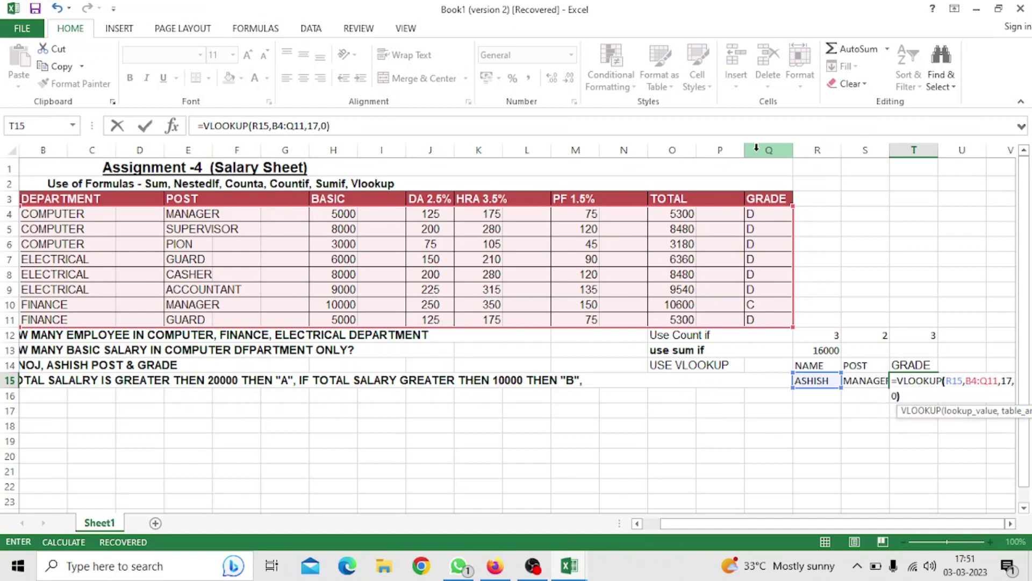
key("Return")
left_click(900, 378)
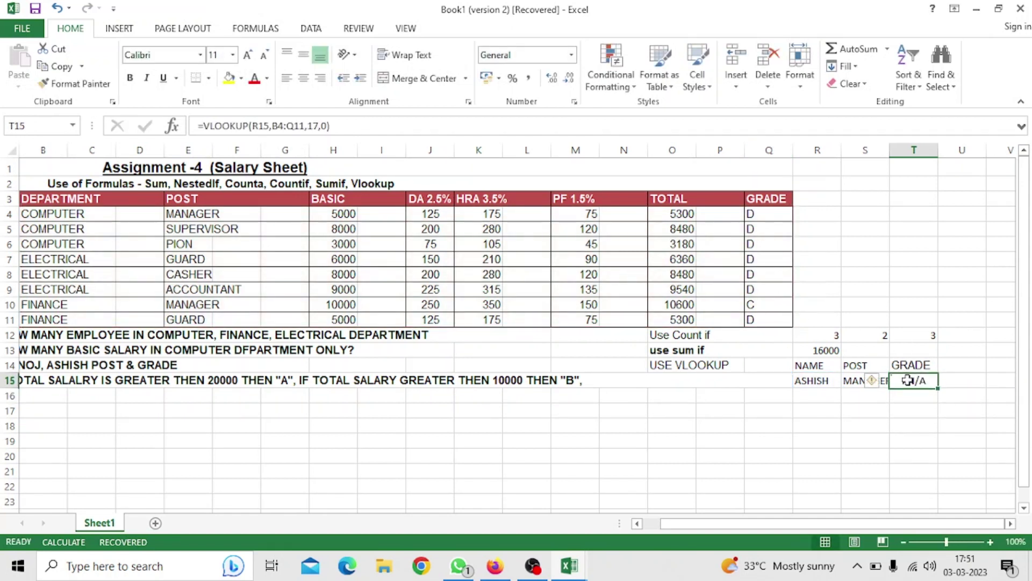
Inspect the table layout, from the merged title in A1 to the NAME heading in column A
key("Left")
key("Left")
key("Home")
left_click(31, 167)
left_click(43, 151)
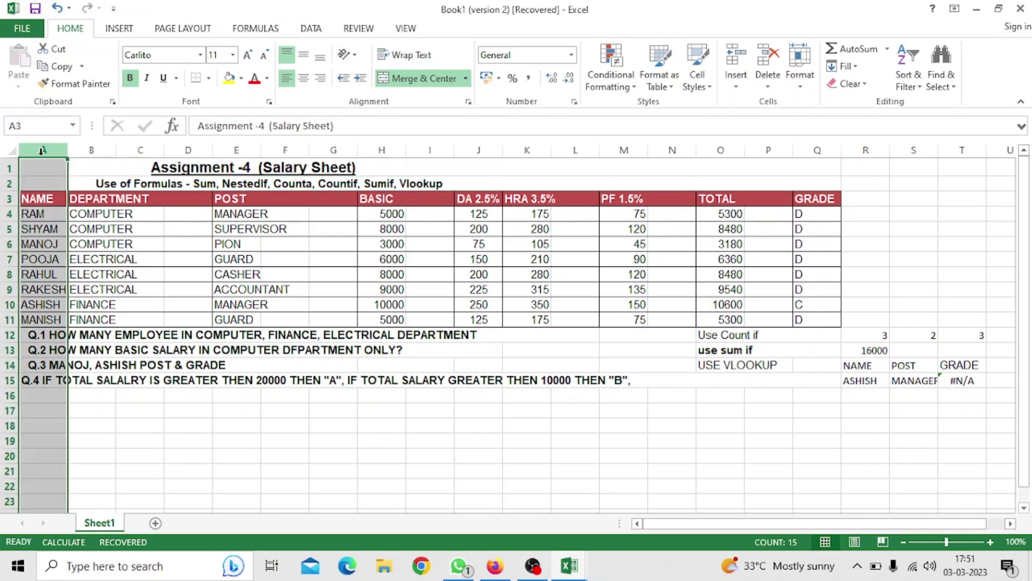
key("Right")
left_click(51, 185)
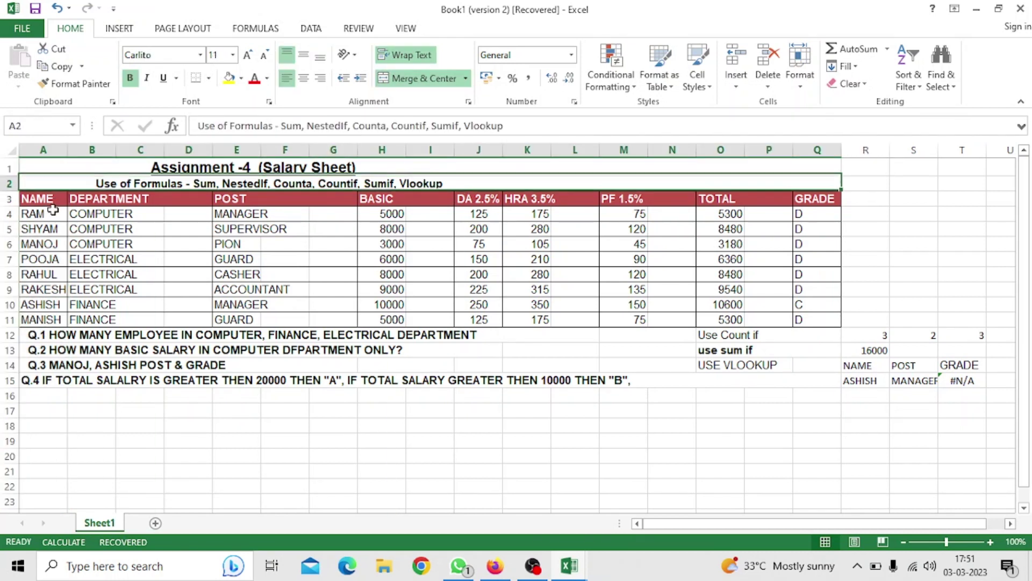
key("Down")
key("Down")
key("ctrl+Right")
key("Left")
left_click(32, 204)
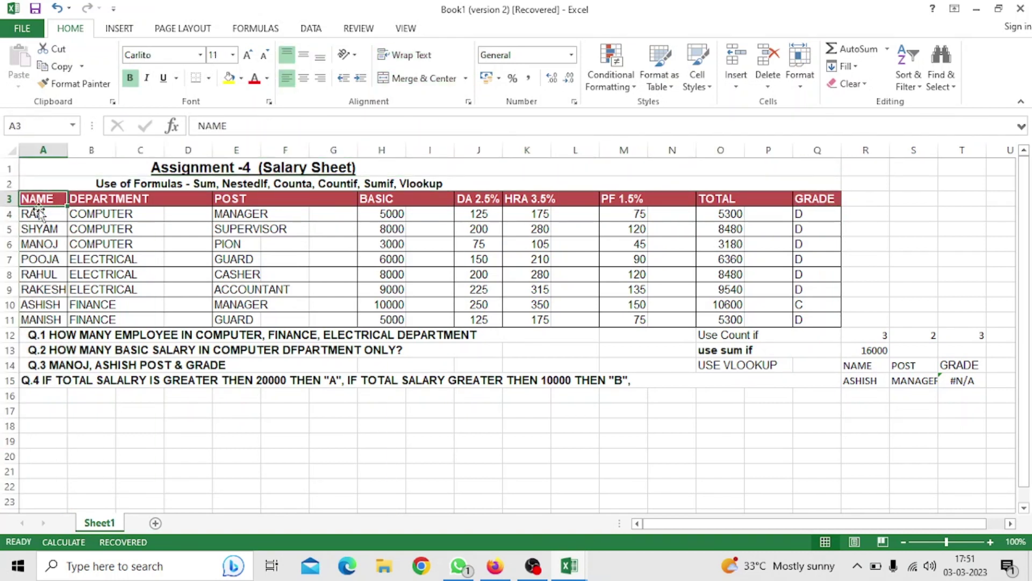
key("Right")
key("Right")
key("Right")
key("Right")
key("Right")
key("Right")
key("Right")
key("Right")
key("Right")
key("Right")
key("Right")
key("Right")
key("Right")
key("Right")
key("Right")
key("Right")
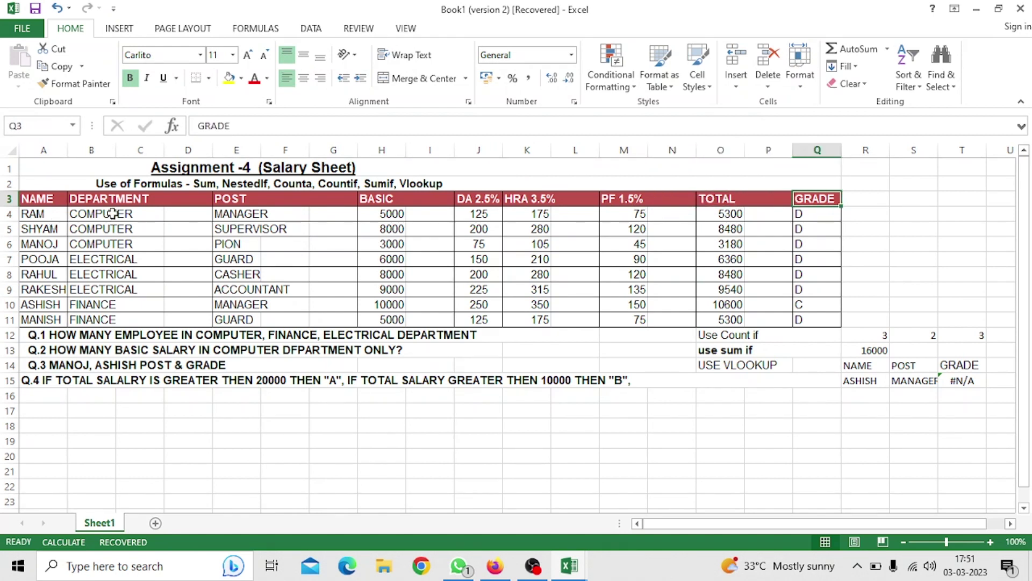
key("Down")
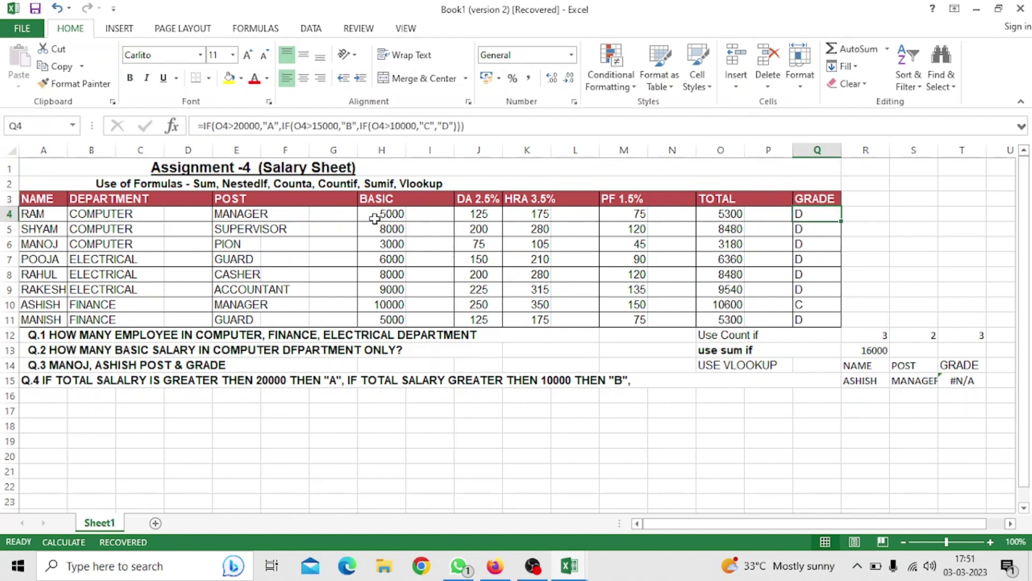
left_click(967, 382)
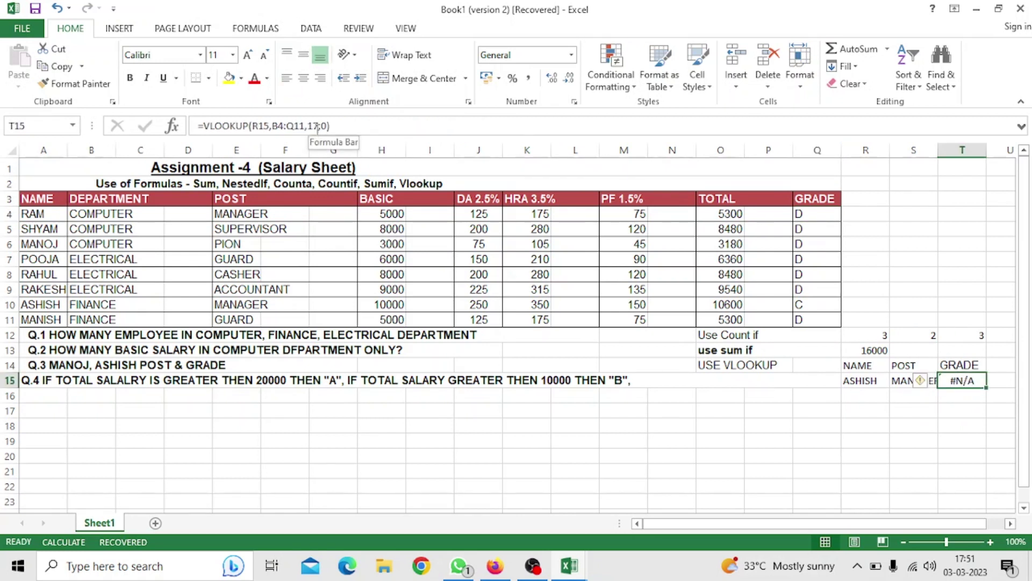
Change T15's lookup range from B4:Q11 to A4:Q11 so the grade shows C
left_click(278, 125)
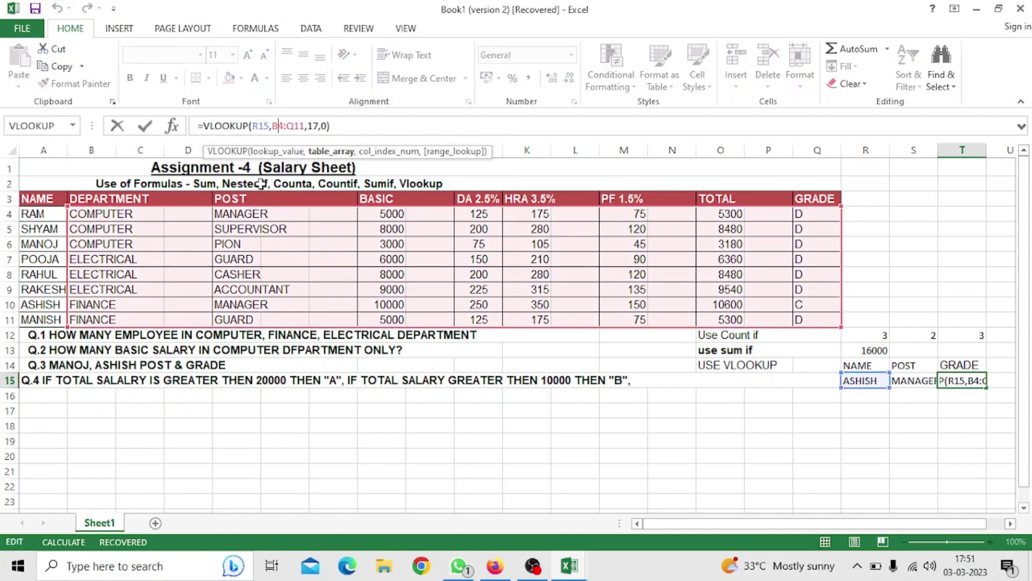
key("BackSpace")
type("A")
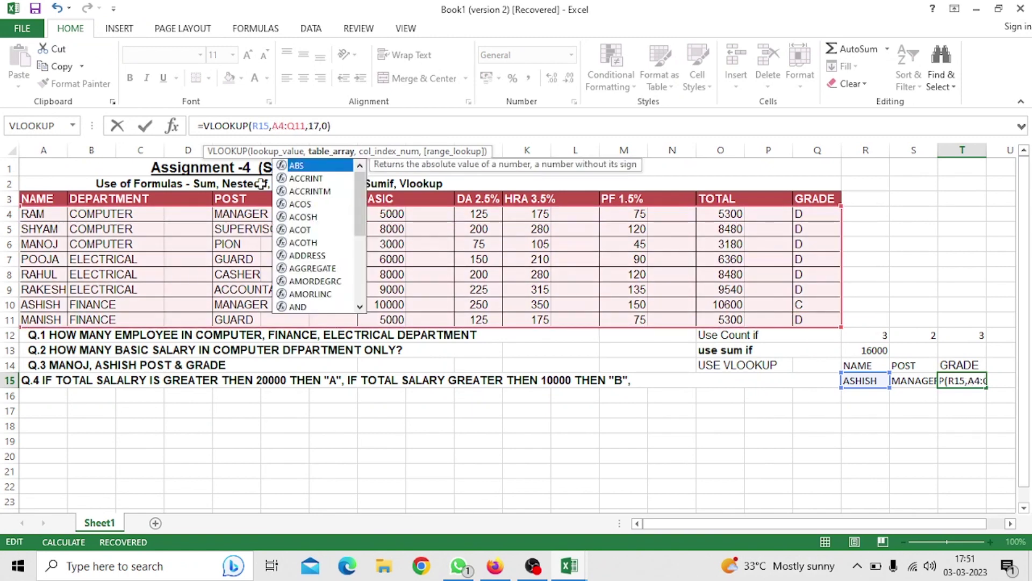
key("Right")
key("Right")
key("Right")
key("Right")
key("Right")
key("Right")
key("Right")
key("Right")
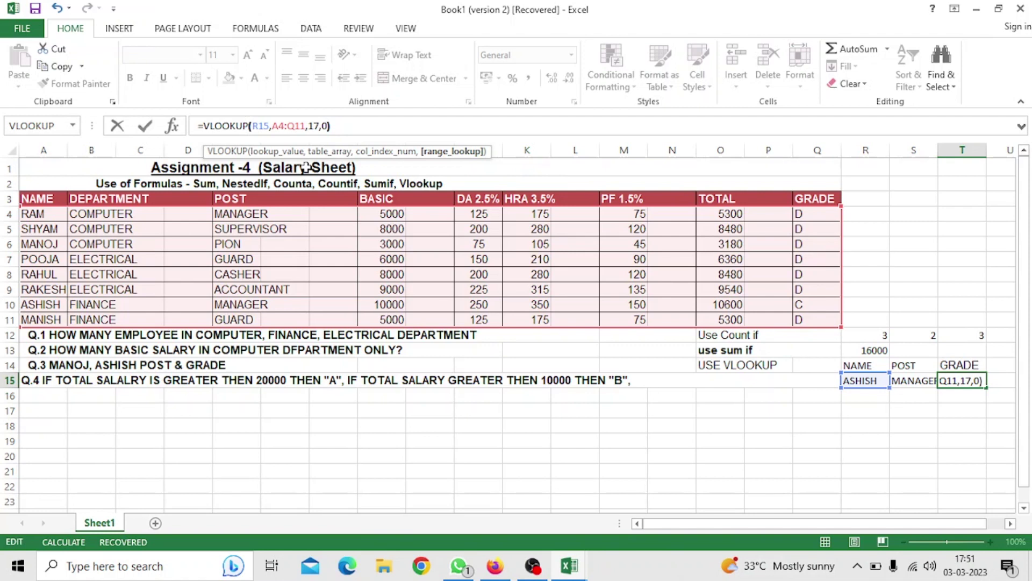
key("Return")
left_click(968, 381)
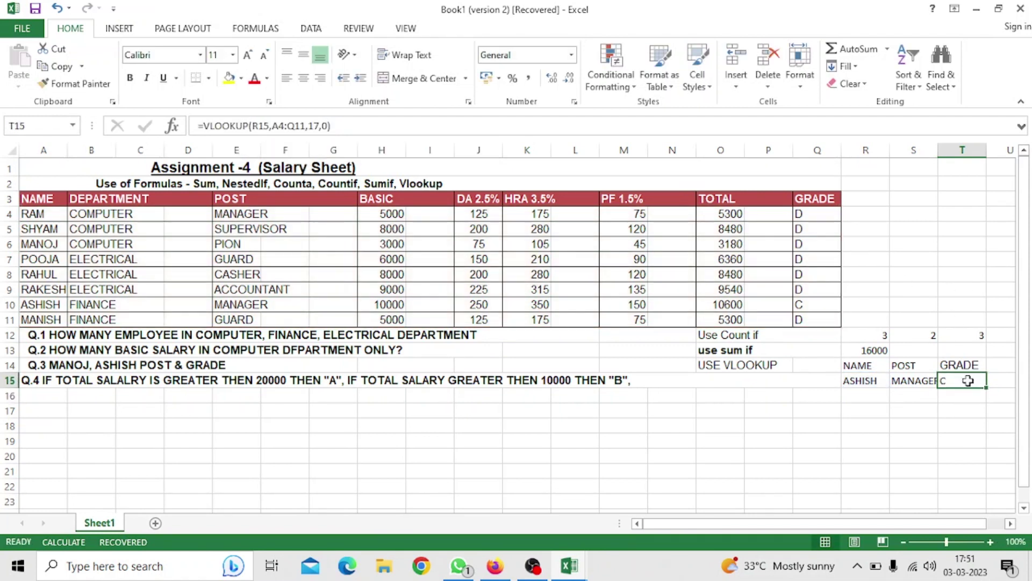
left_click(879, 380)
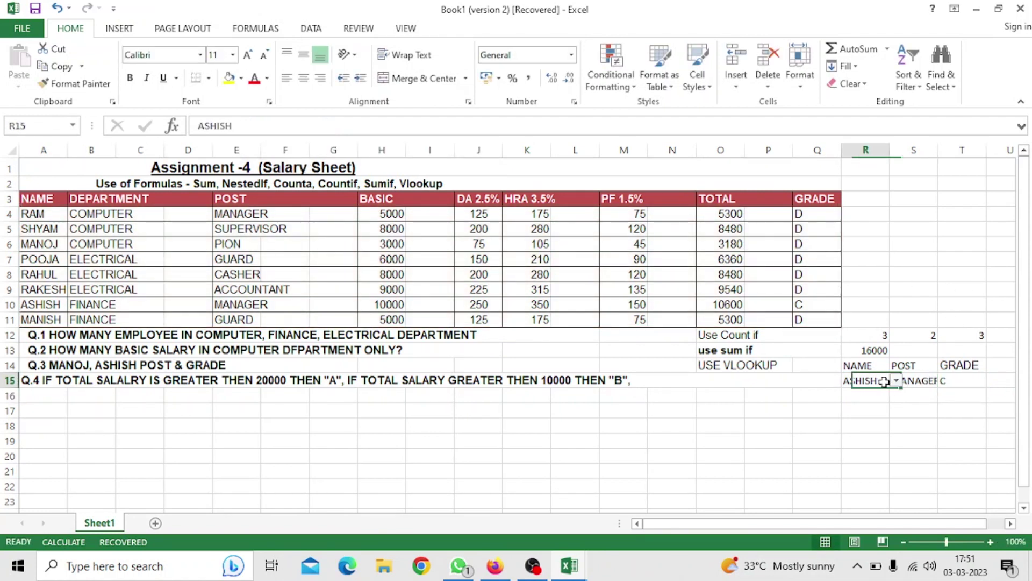
Choose the third employee from R15's name dropdown so the lookups show post PION and grade D
left_click(897, 380)
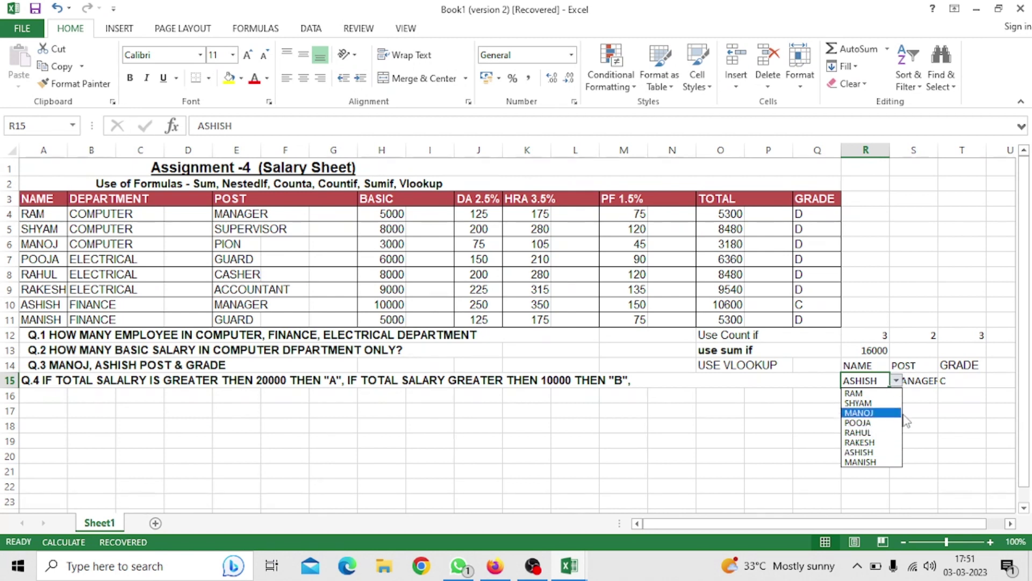
key("Escape")
left_click(915, 410)
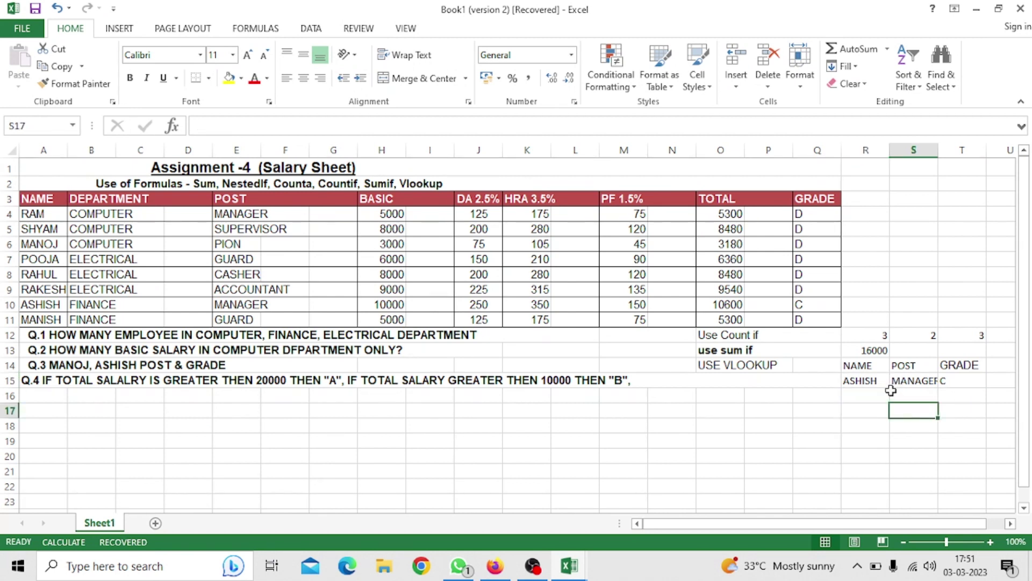
left_click(885, 380)
left_click(896, 380)
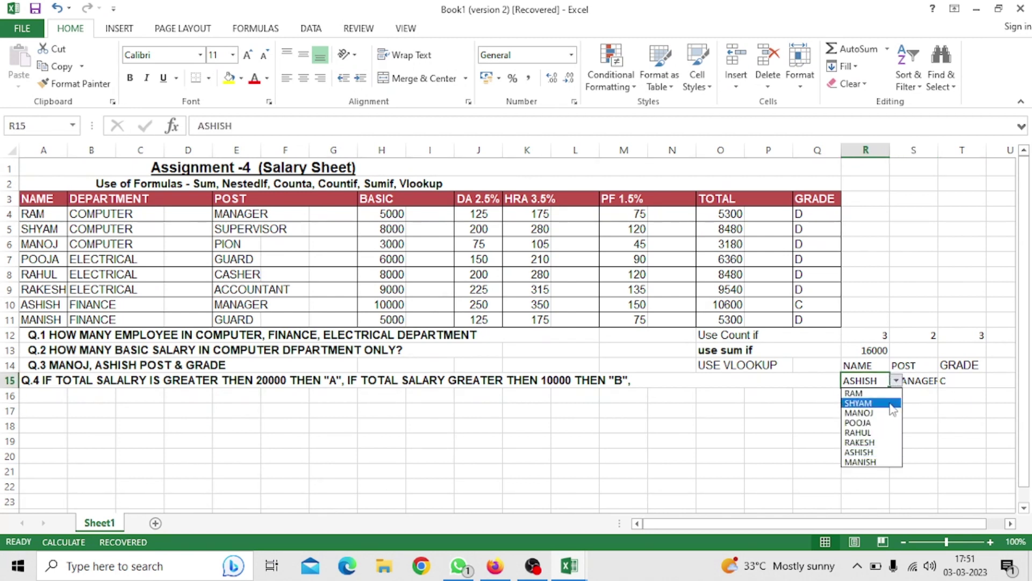
left_click(859, 412)
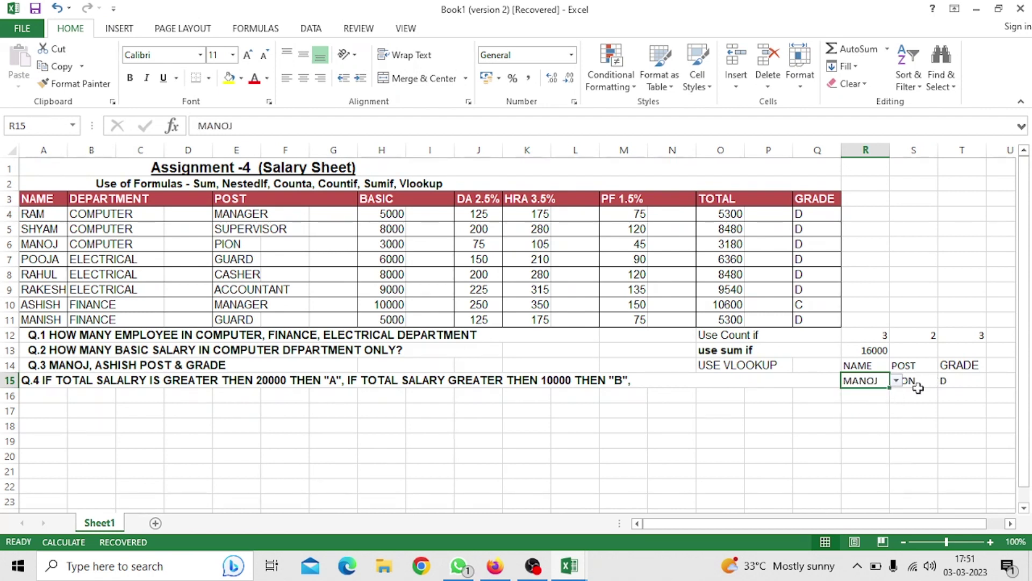
left_click(915, 429)
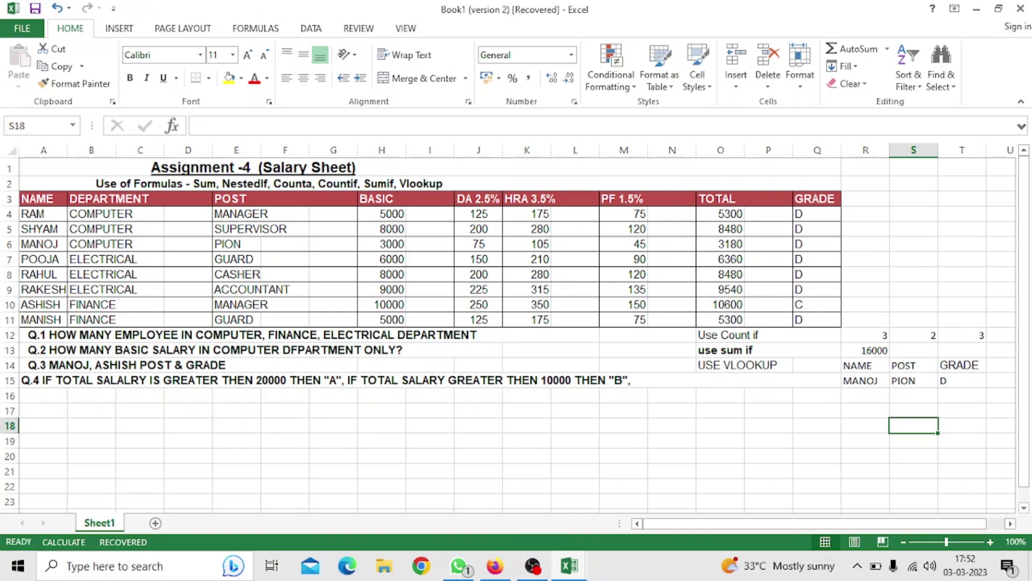
left_click(533, 565)
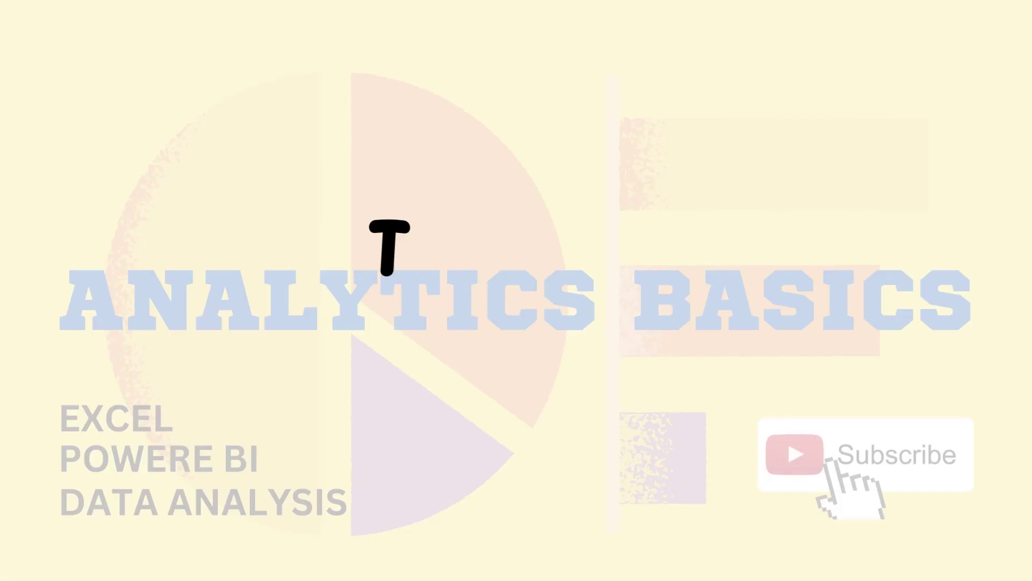